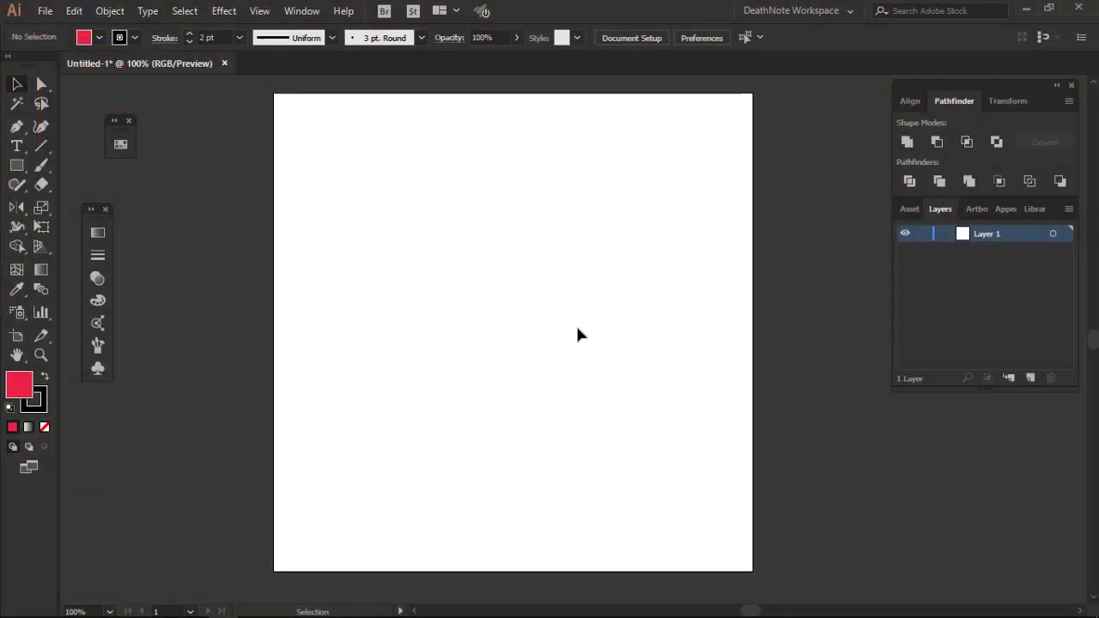
Type NICE on the artboard and scale it up to about 170 pt near the centre
{"action": "left_click", "coordinate": [17, 146]}
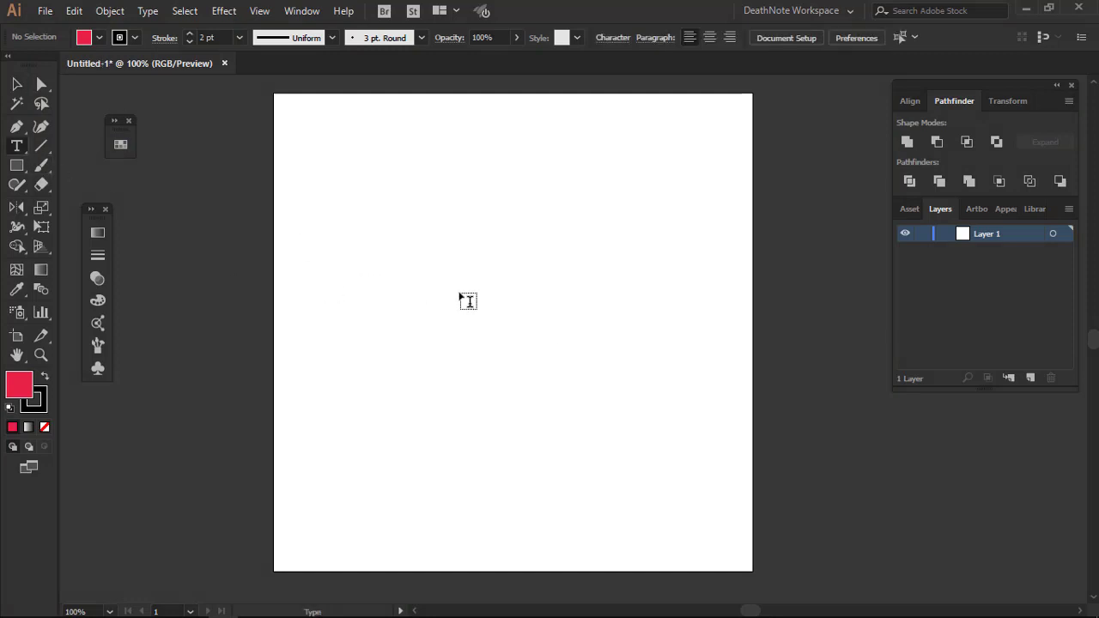
{"action": "left_click", "coordinate": [394, 286]}
{"action": "type", "text": "NICE"}
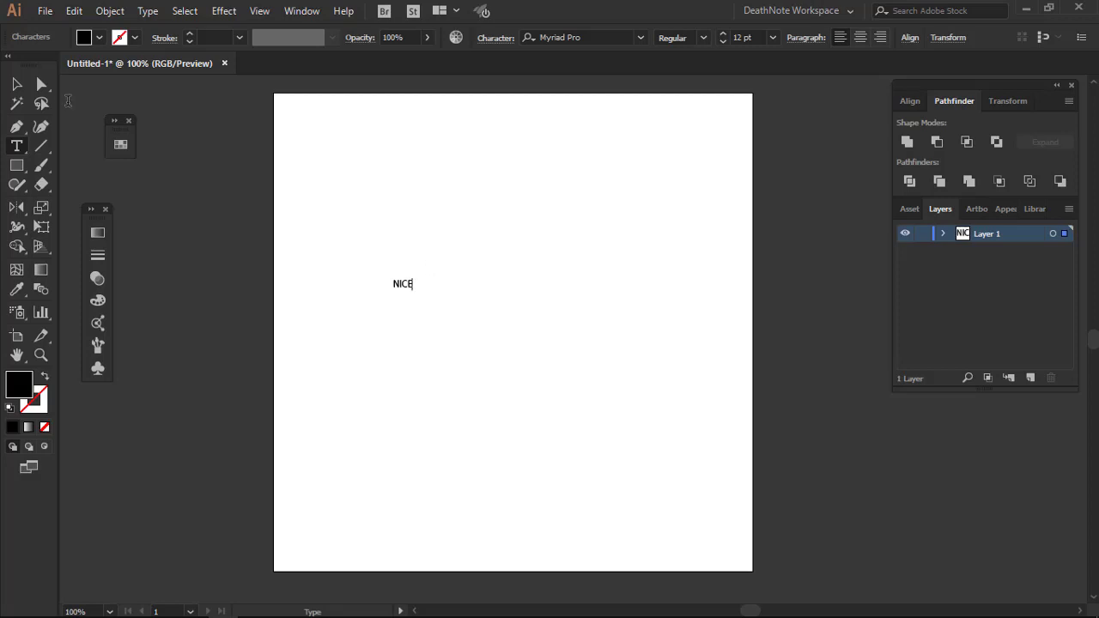
{"action": "key", "text": "Escape"}
{"action": "left_click_drag", "start_coordinate": [417, 293], "coordinate": [738, 461]}
{"action": "left_click_drag", "start_coordinate": [566, 381], "coordinate": [560, 361]}
Cycle through the font list to change NICE from Myriad Pro to a decorative font
{"action": "left_click", "coordinate": [601, 38]}
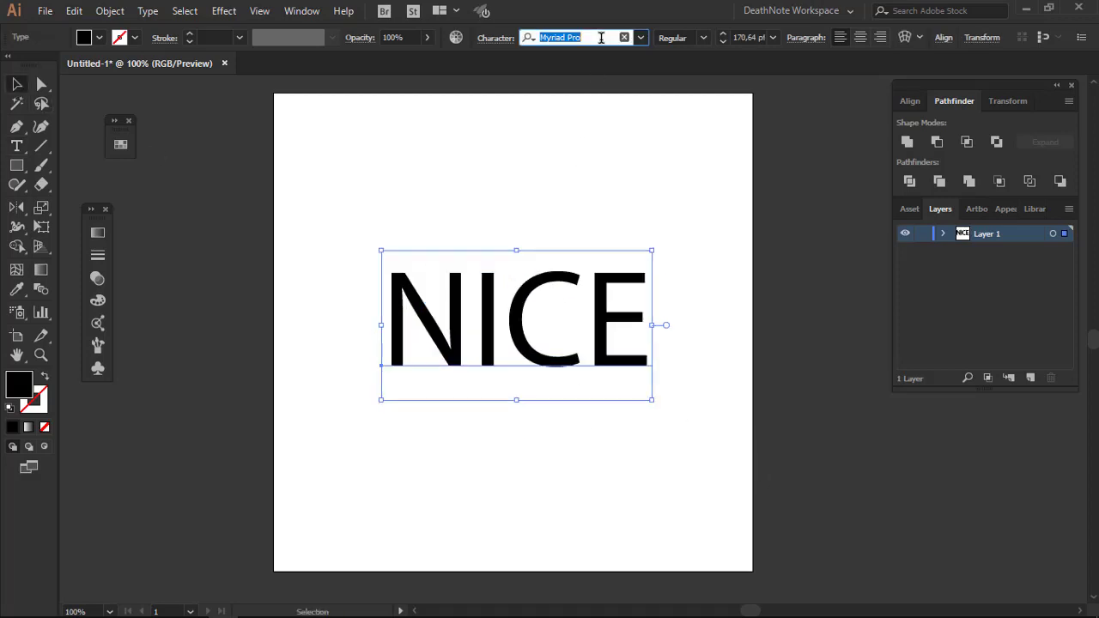
{"action": "key", "text": "Down"}
{"action": "key", "text": "Down"}
{"action": "key", "text": "Down"}
{"action": "key", "text": "Down"}
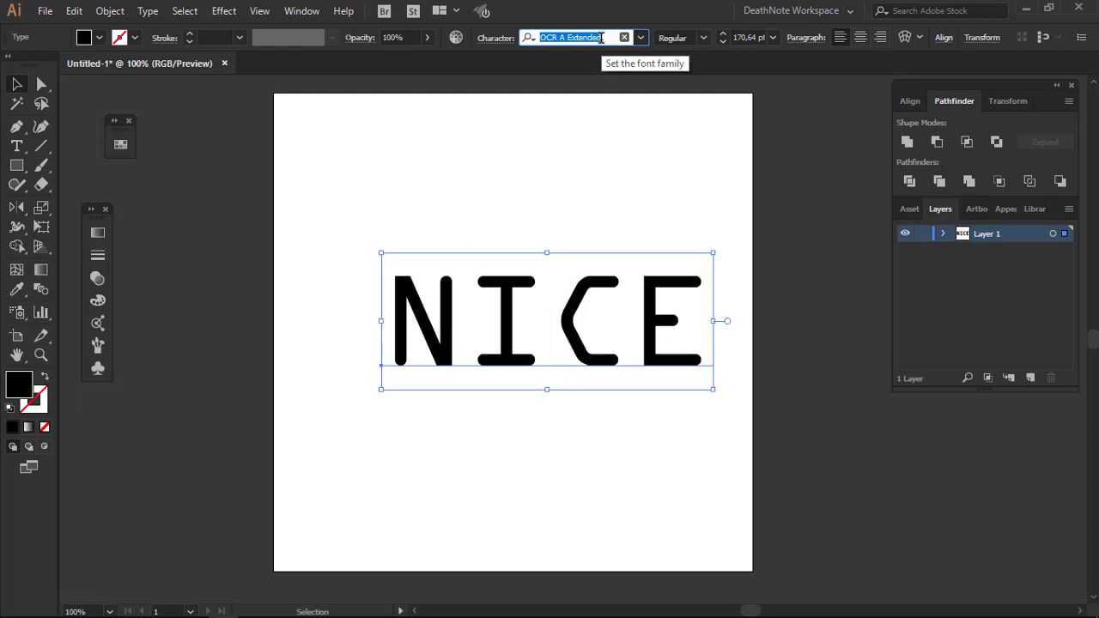
{"action": "key", "text": "Down"}
{"action": "key", "text": "Down"}
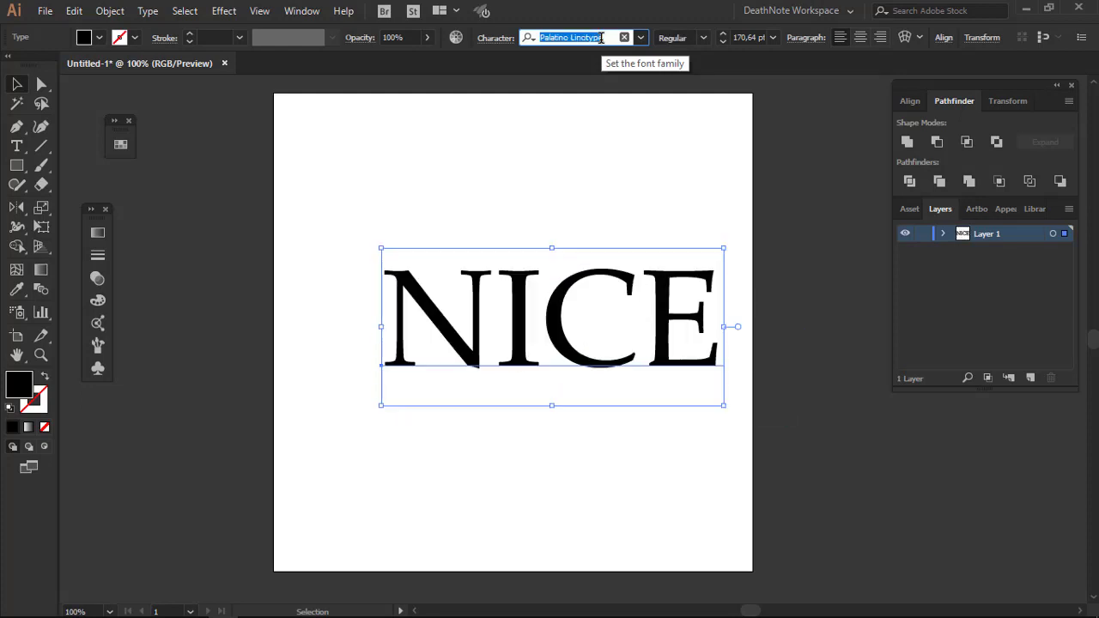
{"action": "key", "text": "Down"}
{"action": "key", "text": "Down"}
{"action": "key", "text": "Down"}
{"action": "key", "text": "Down"}
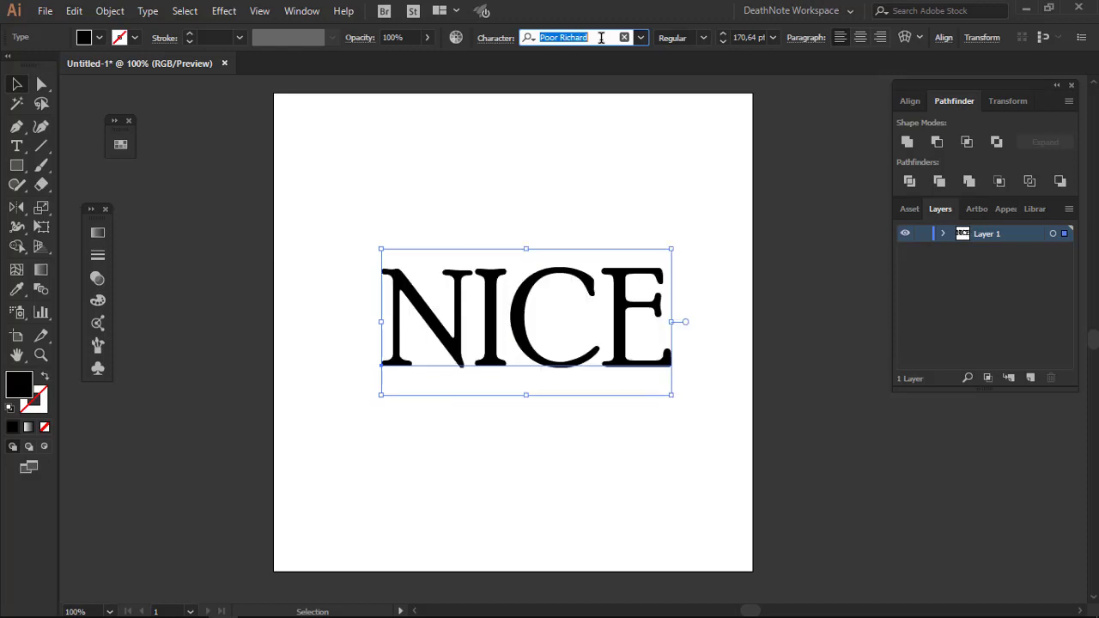
{"action": "key", "text": "Down"}
{"action": "key", "text": "Down"}
{"action": "key", "text": "Down"}
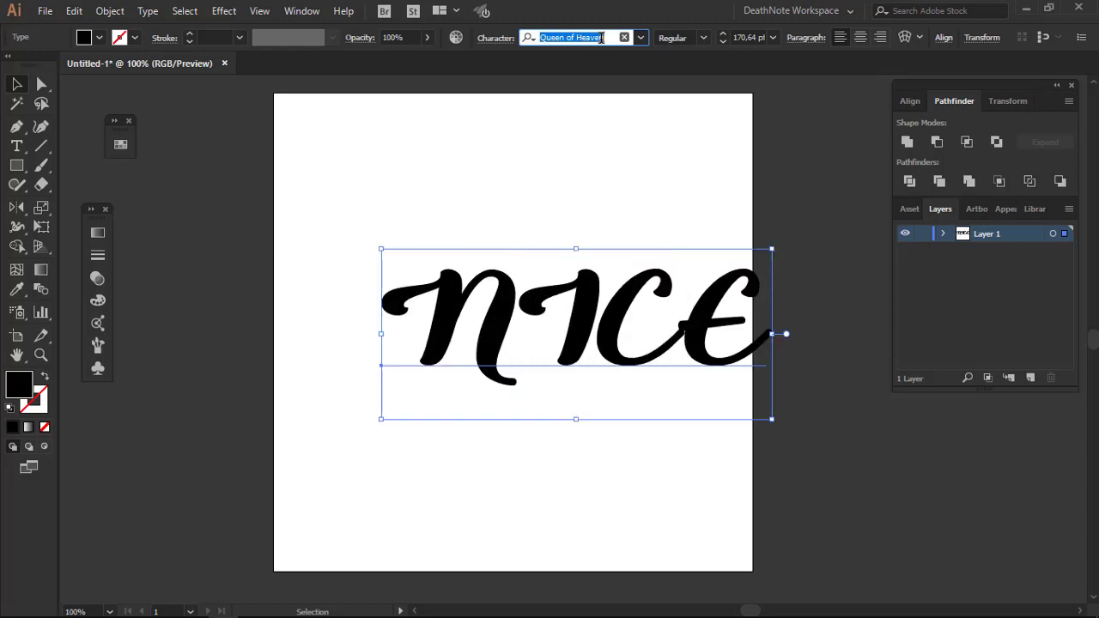
{"action": "key", "text": "Down"}
{"action": "key", "text": "Down"}
{"action": "key", "text": "Down"}
{"action": "key", "text": "Down"}
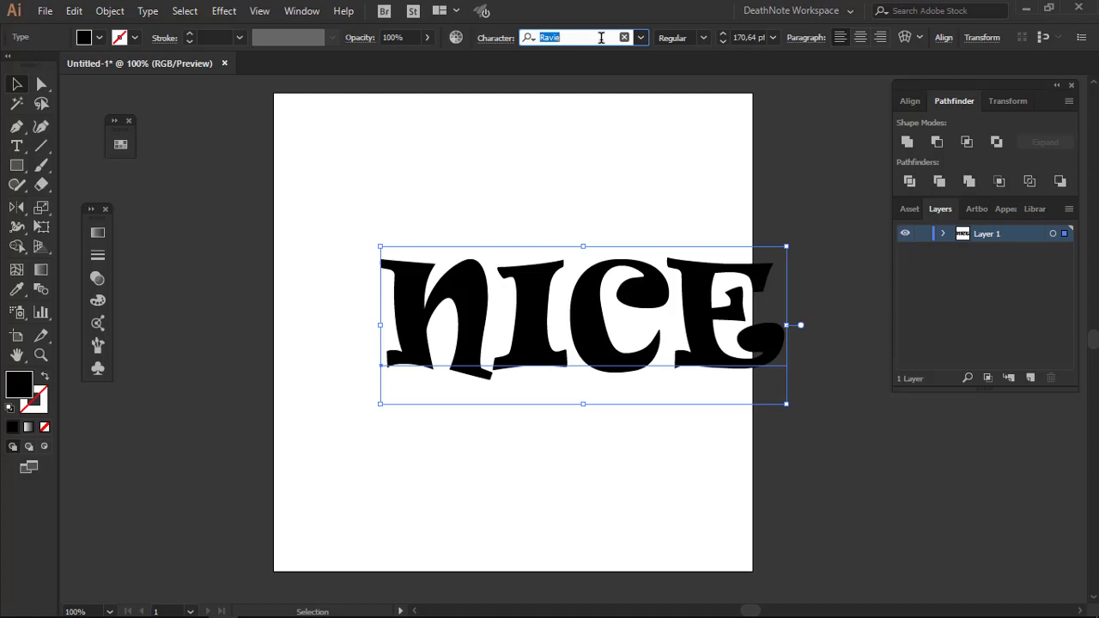
Nudge NICE left, then convert it to outlines and ungroup the letters
{"action": "left_click", "coordinate": [601, 241]}
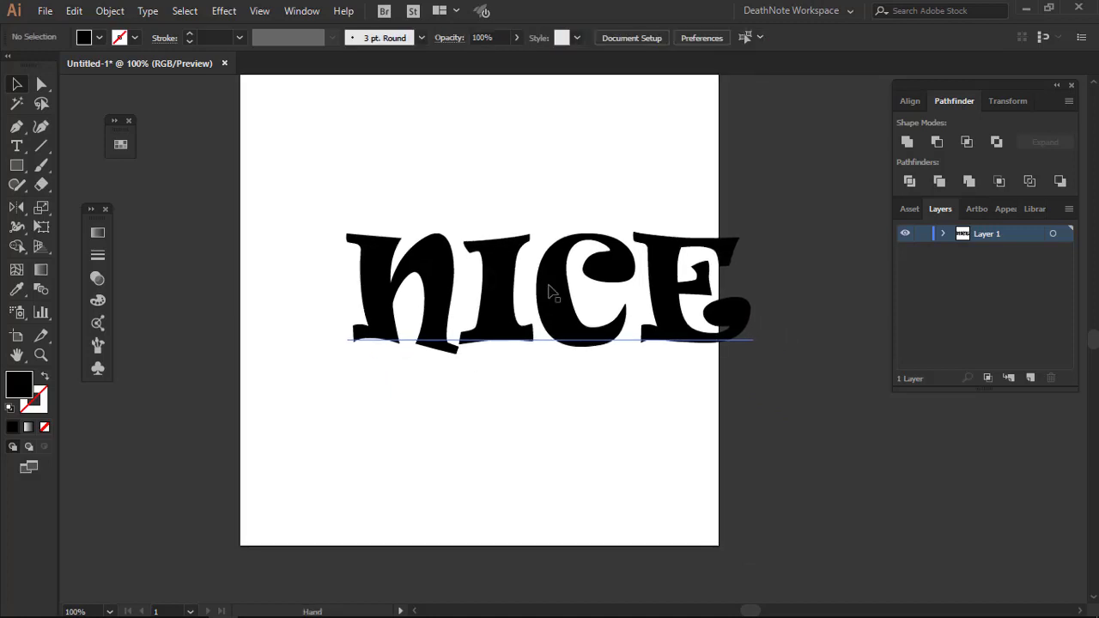
{"action": "left_click_drag", "start_coordinate": [554, 289], "coordinate": [506, 290]}
{"action": "scroll", "coordinate": [508, 290], "scroll_direction": "up", "scroll_amount": 1, "text": "alt"}
{"action": "right_click", "coordinate": [459, 256]}
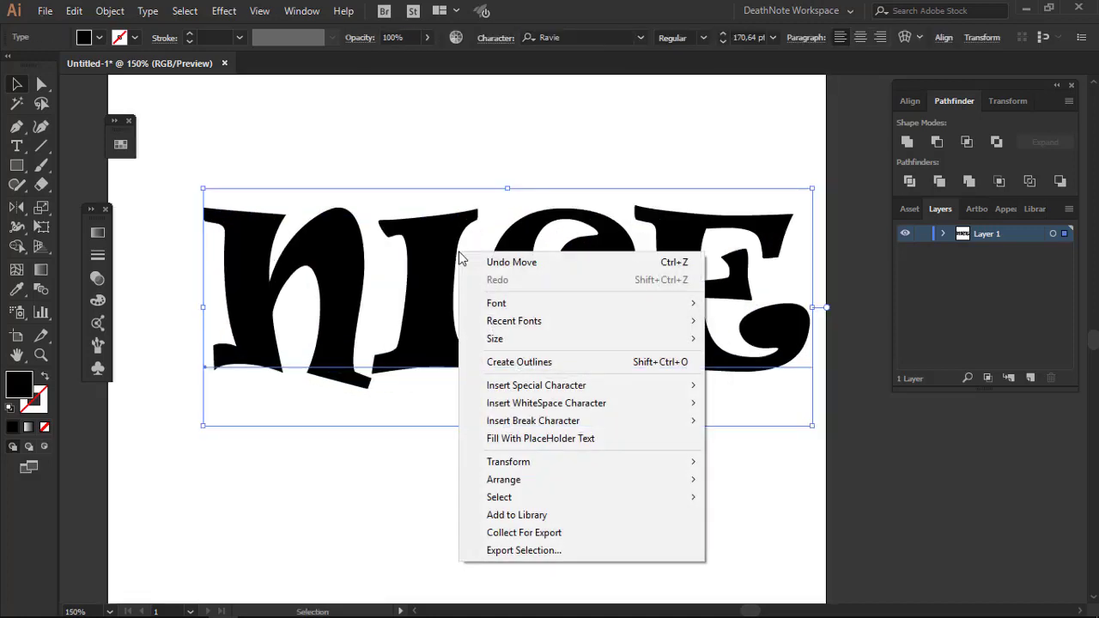
{"action": "left_click", "coordinate": [500, 358]}
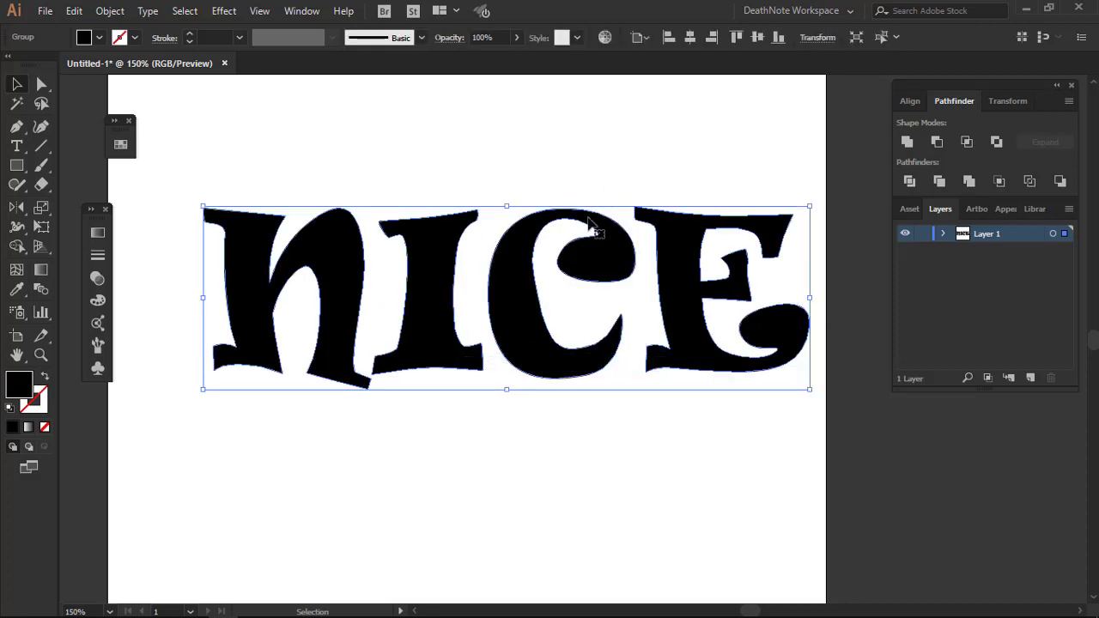
{"action": "right_click", "coordinate": [591, 225]}
{"action": "left_click", "coordinate": [627, 335]}
Fill the NICE lettering outlines bright red F9033E
{"action": "left_click", "coordinate": [417, 246]}
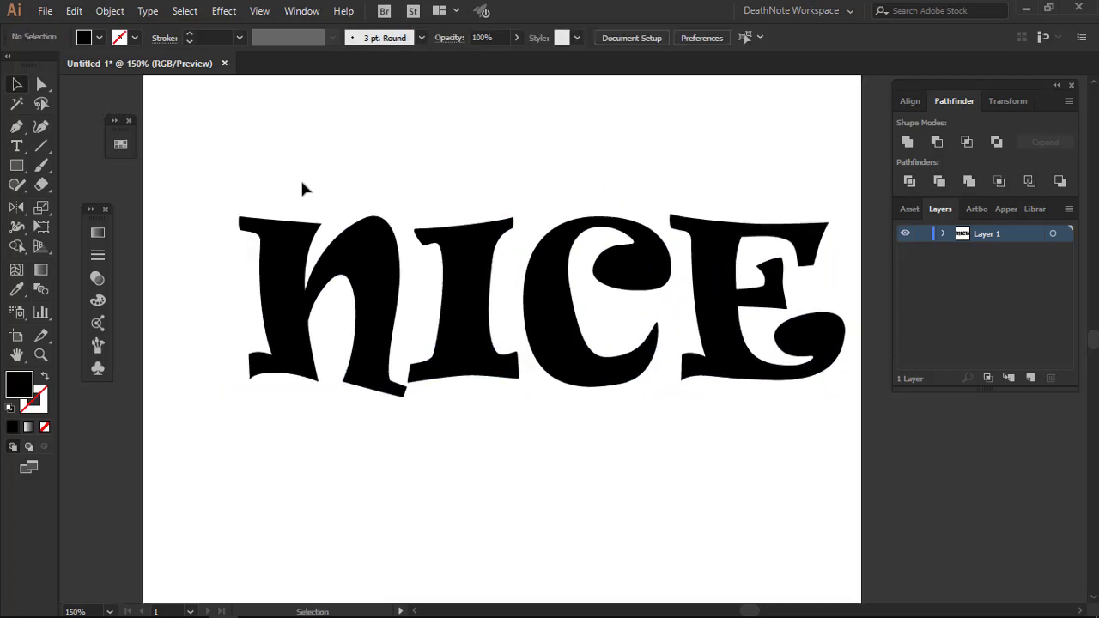
{"action": "left_click", "coordinate": [375, 347]}
{"action": "double_click", "coordinate": [26, 391]}
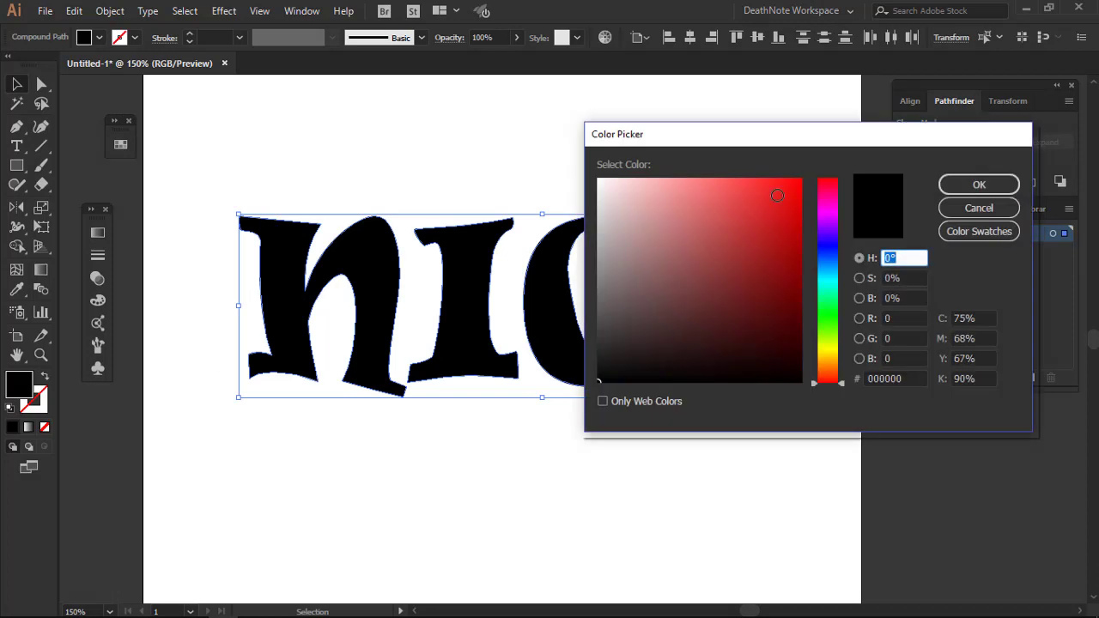
{"action": "left_click", "coordinate": [799, 185]}
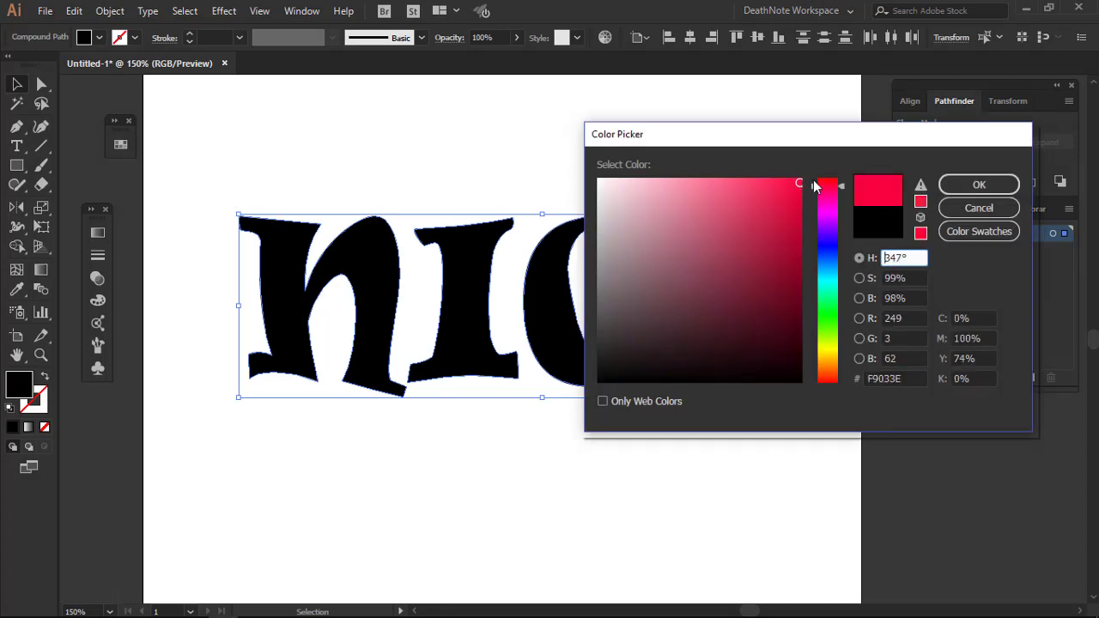
{"action": "left_click", "coordinate": [979, 185]}
Marquee-select all of the red NICE lettering
{"action": "left_click", "coordinate": [652, 177]}
{"action": "scroll", "coordinate": [452, 265], "scroll_direction": "up", "scroll_amount": 1}
{"action": "scroll", "coordinate": [453, 264], "scroll_direction": "left", "scroll_amount": 1}
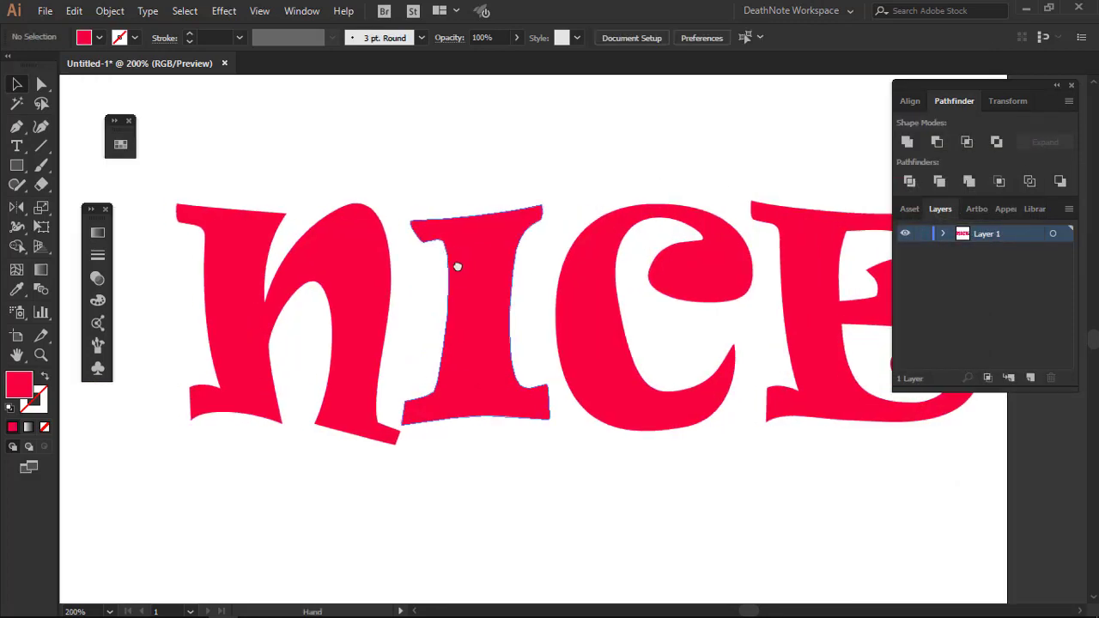
{"action": "scroll", "coordinate": [362, 262], "scroll_direction": "down", "scroll_amount": 2}
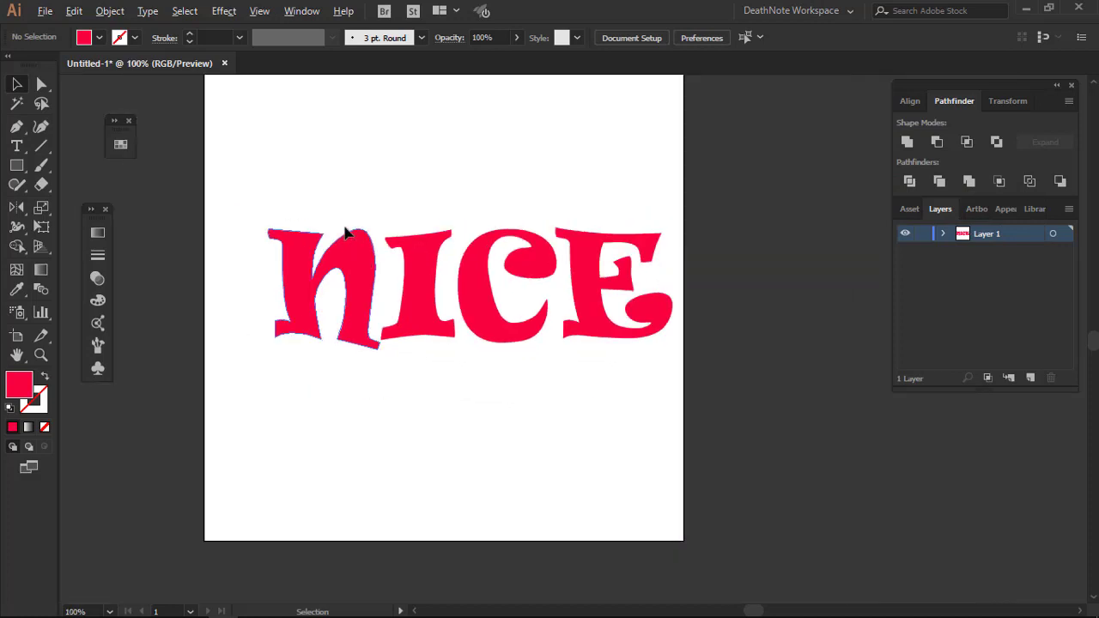
{"action": "left_click_drag", "start_coordinate": [323, 202], "coordinate": [625, 278]}
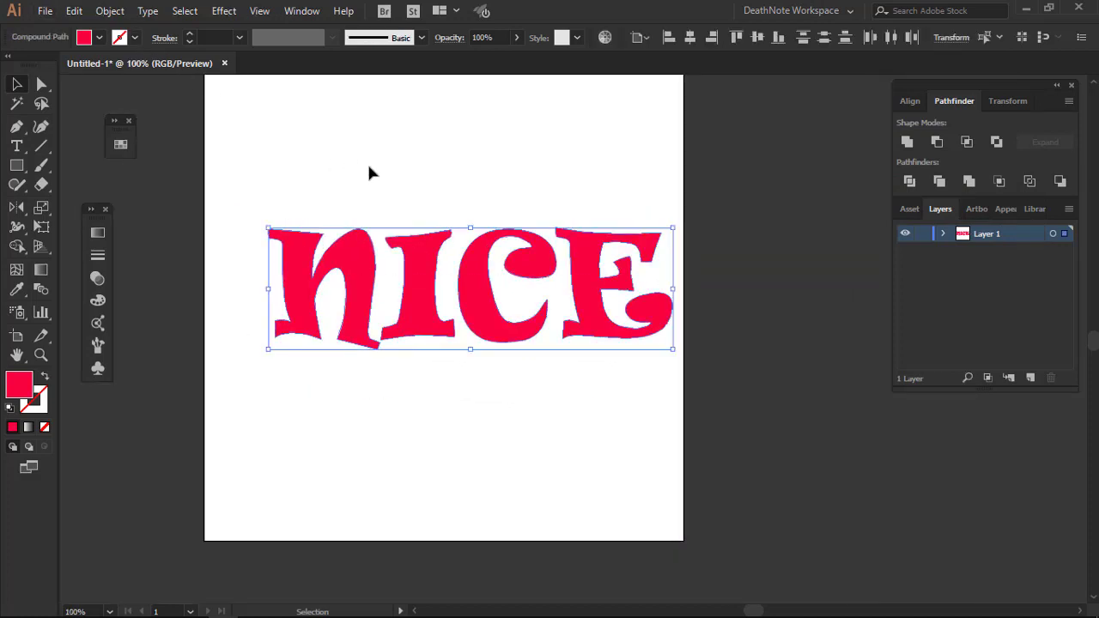
{"action": "scroll", "coordinate": [369, 167], "scroll_direction": "up", "scroll_amount": 1}
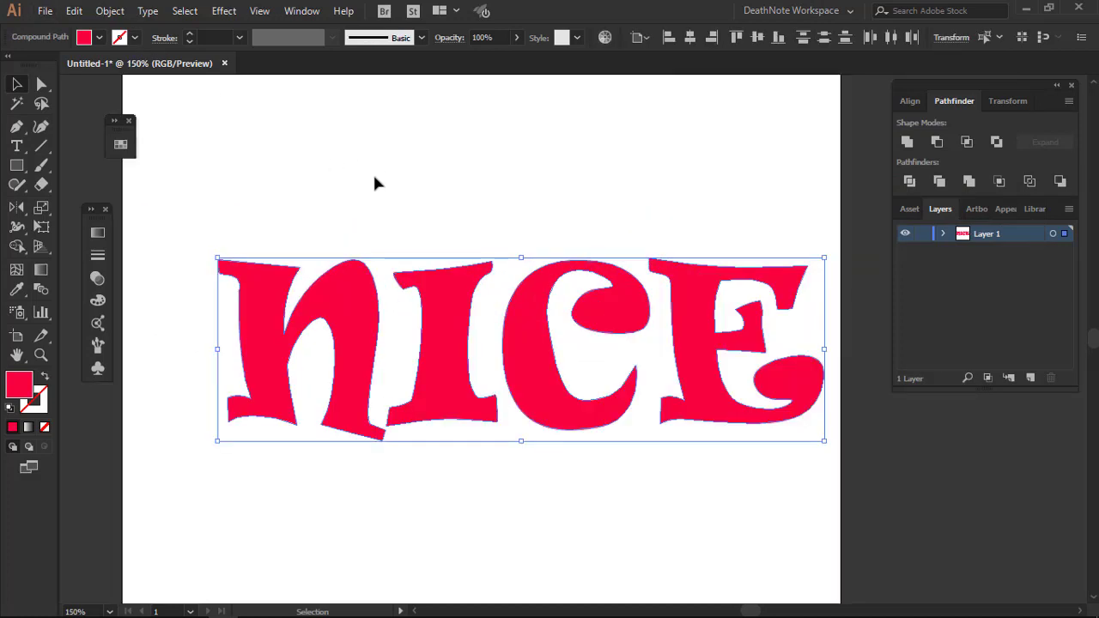
Add a 2 mm Offset Path with Round joins around the red lettering
{"action": "left_click", "coordinate": [110, 10]}
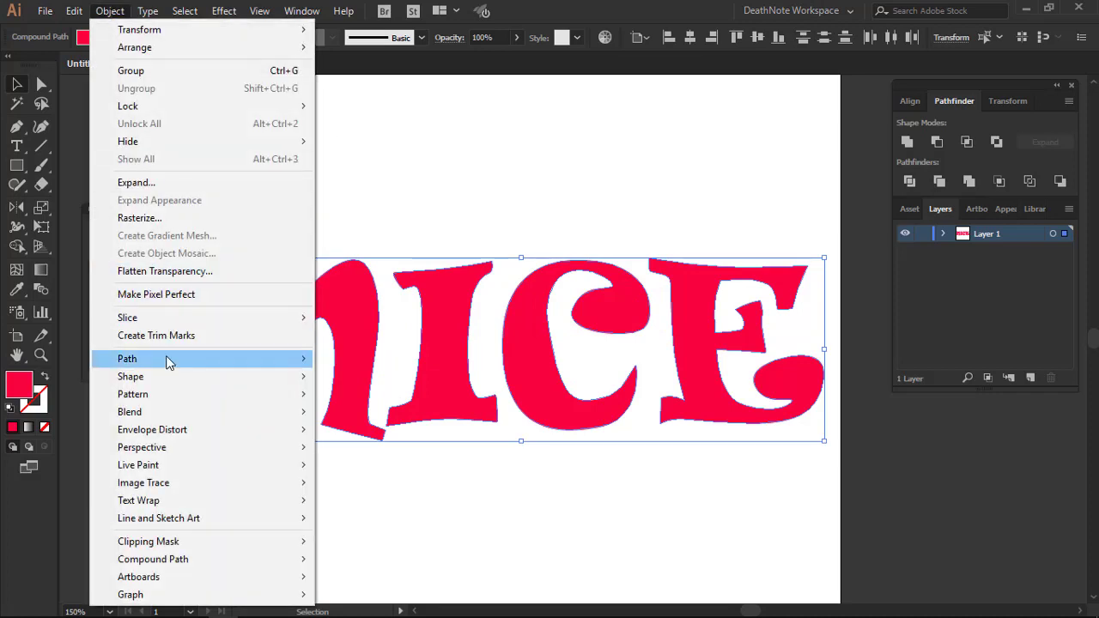
{"action": "mouse_move", "coordinate": [127, 359]}
{"action": "left_click", "coordinate": [408, 418]}
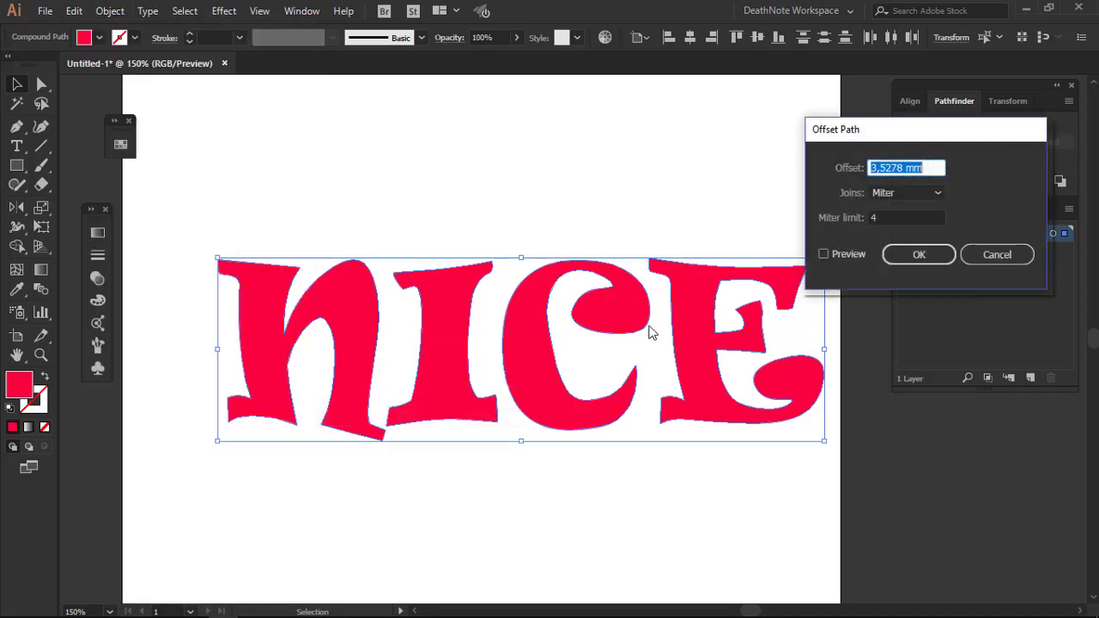
{"action": "left_click", "coordinate": [852, 254]}
{"action": "left_click", "coordinate": [897, 192]}
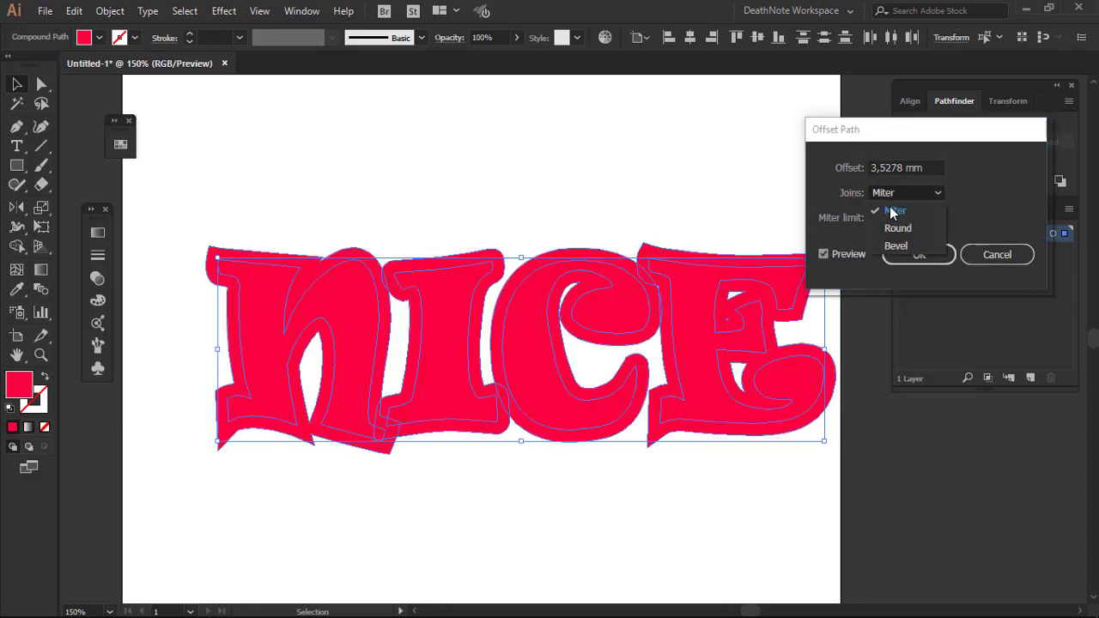
{"action": "left_click", "coordinate": [897, 228]}
{"action": "double_click", "coordinate": [893, 166]}
{"action": "type", "text": "2"}
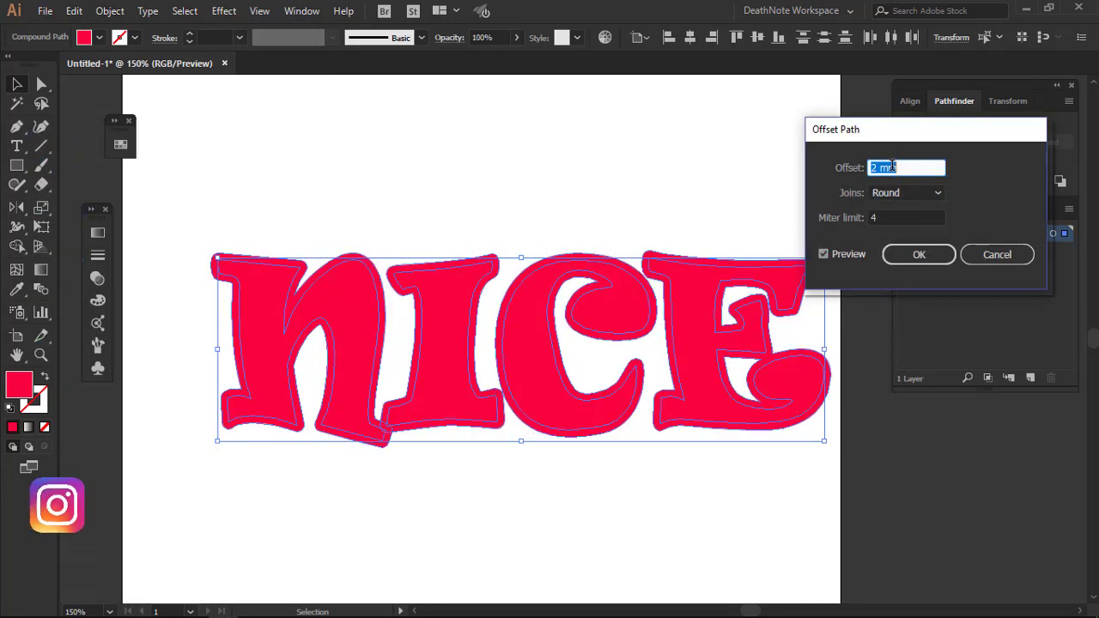
{"action": "left_click", "coordinate": [923, 254]}
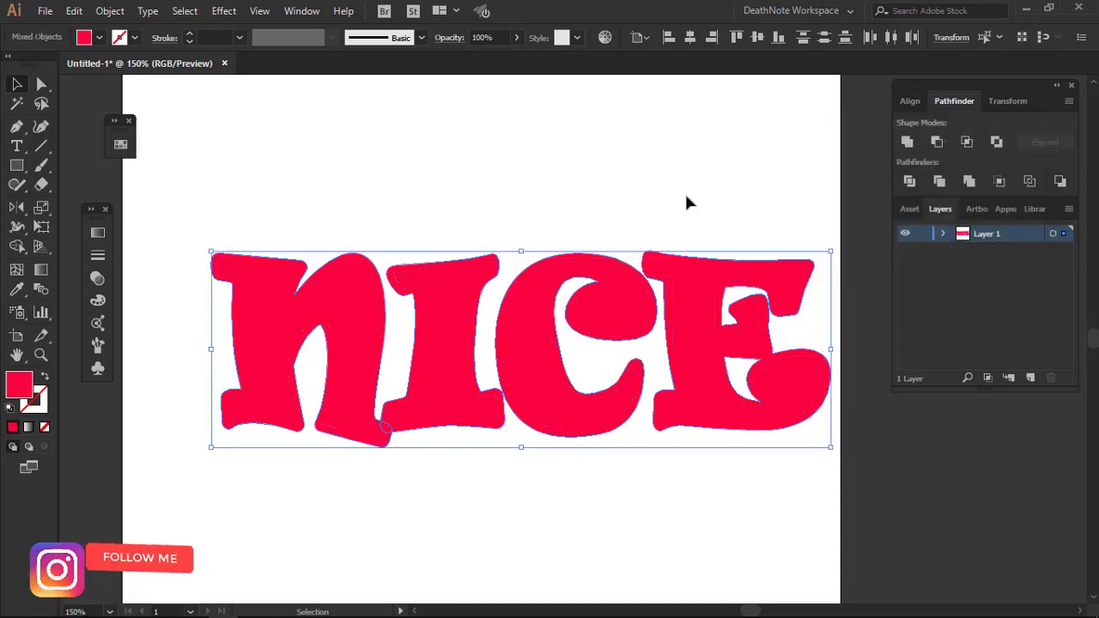
{"action": "left_click", "coordinate": [592, 268]}
{"action": "left_click", "coordinate": [581, 243]}
Colour the N, I, C and E offset outlines dark maroon 30000E
{"action": "key", "text": "ctrl+plus"}
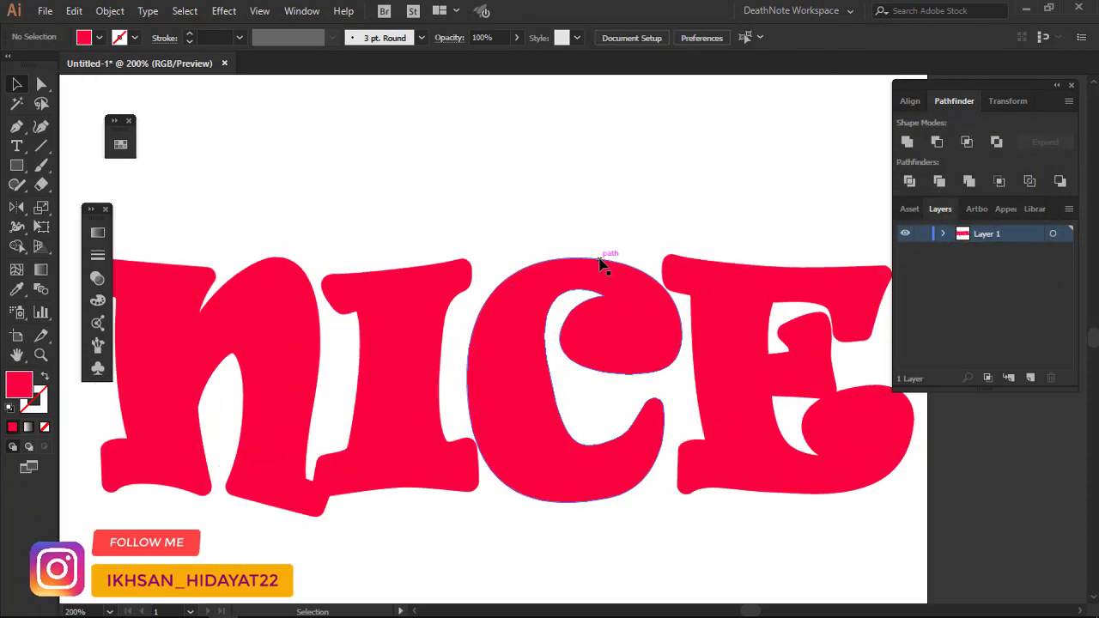
{"action": "left_click", "coordinate": [601, 264]}
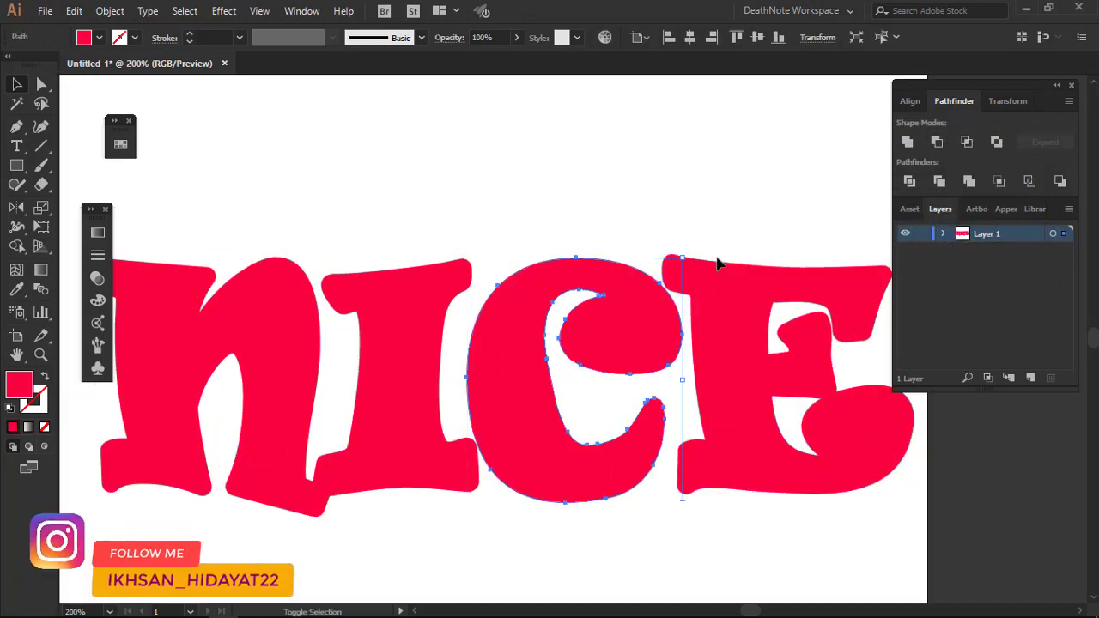
{"action": "left_click", "coordinate": [696, 268], "text": "shift"}
{"action": "left_click", "coordinate": [331, 279], "text": "shift"}
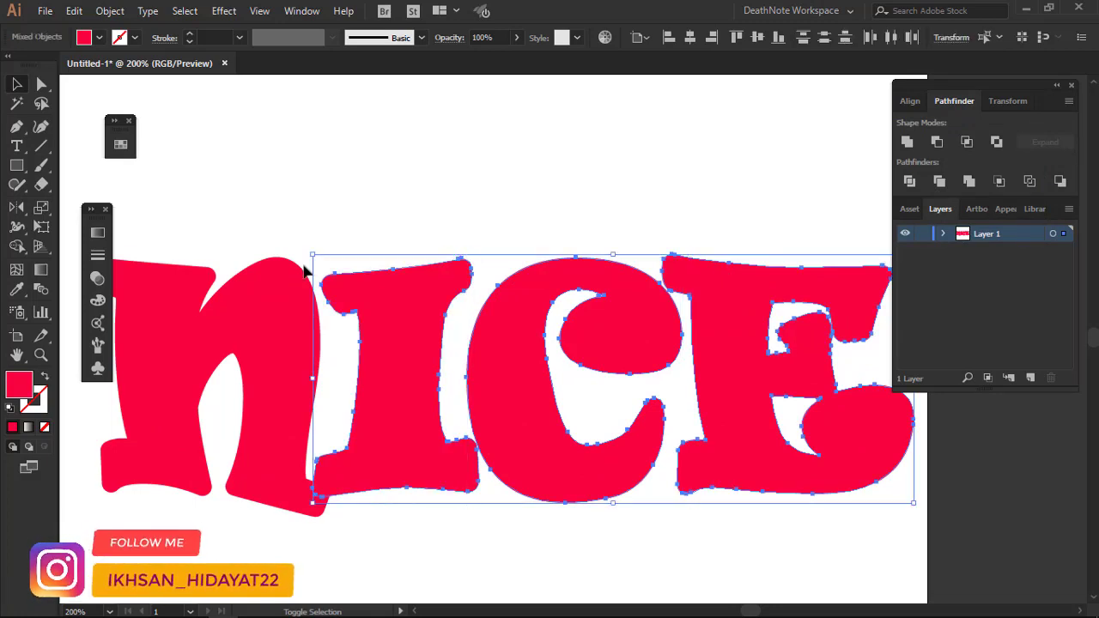
{"action": "left_click", "coordinate": [254, 285], "text": "shift"}
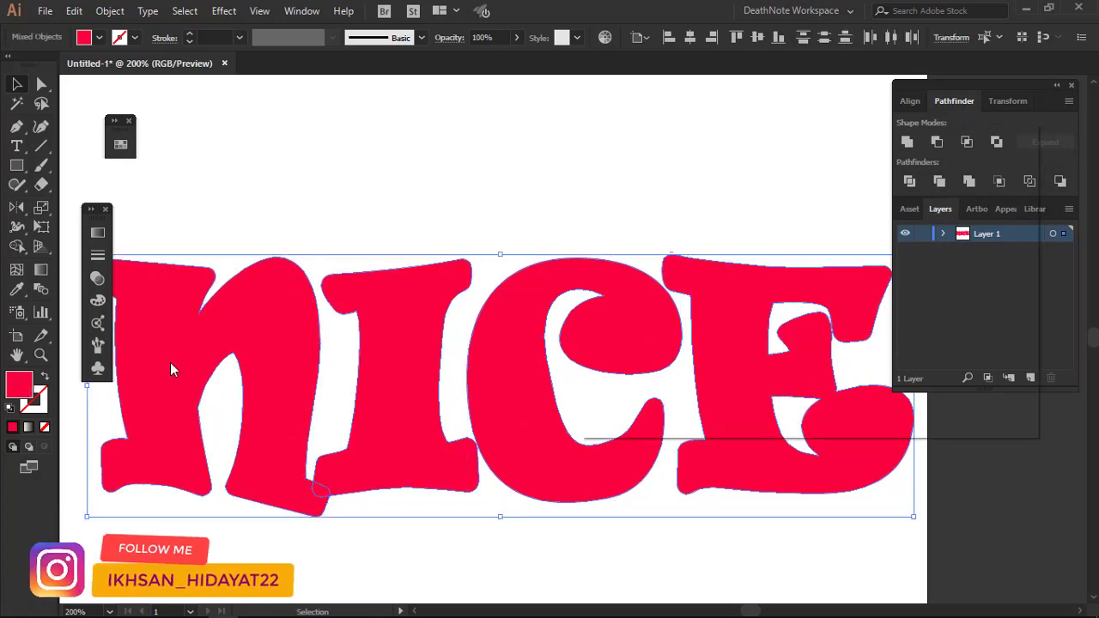
{"action": "double_click", "coordinate": [18, 385]}
{"action": "left_click", "coordinate": [800, 344]}
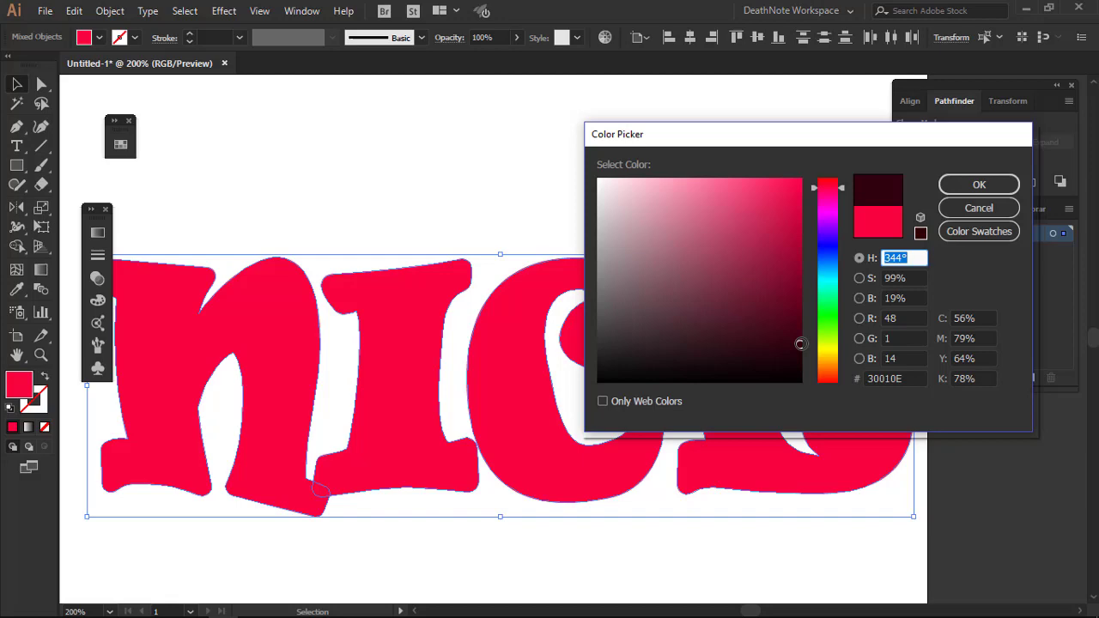
{"action": "left_click", "coordinate": [976, 183]}
{"action": "left_click", "coordinate": [666, 174]}
Slide the C rightward toward the E
{"action": "left_click_drag", "start_coordinate": [489, 292], "coordinate": [575, 257]}
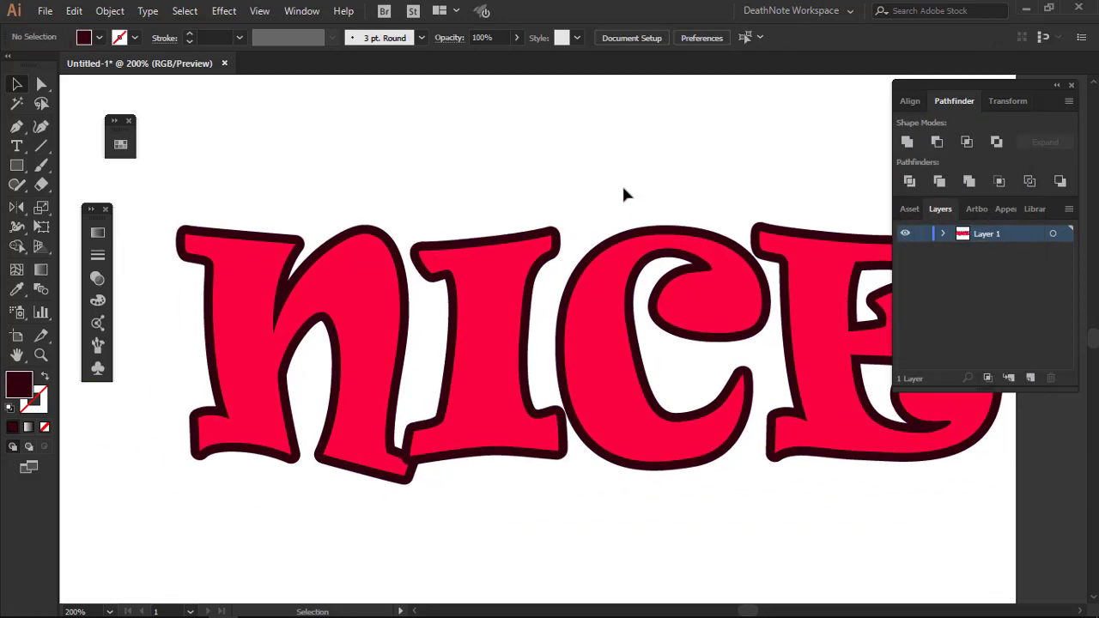
{"action": "left_click", "coordinate": [736, 277]}
{"action": "mouse_move", "coordinate": [736, 277]}
{"action": "left_mouse_down"}
{"action": "mouse_move", "coordinate": [607, 283]}
{"action": "mouse_move", "coordinate": [646, 290]}
{"action": "left_mouse_up"}
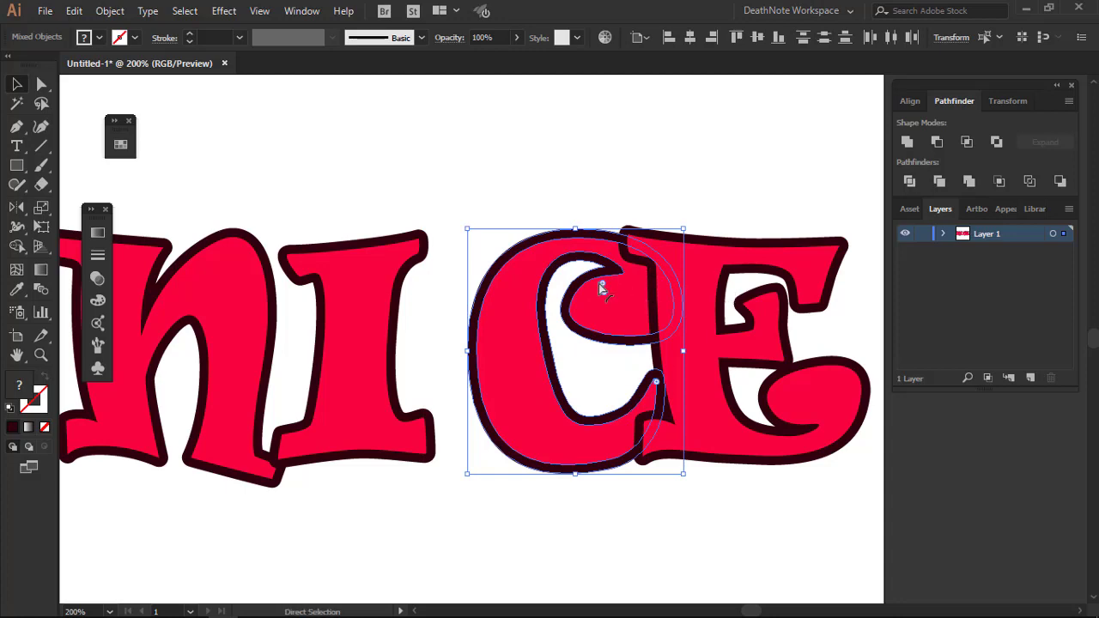
Undo the C move, shift the E left, and send it behind the C
{"action": "key", "text": "ctrl+z"}
{"action": "left_click", "coordinate": [685, 221]}
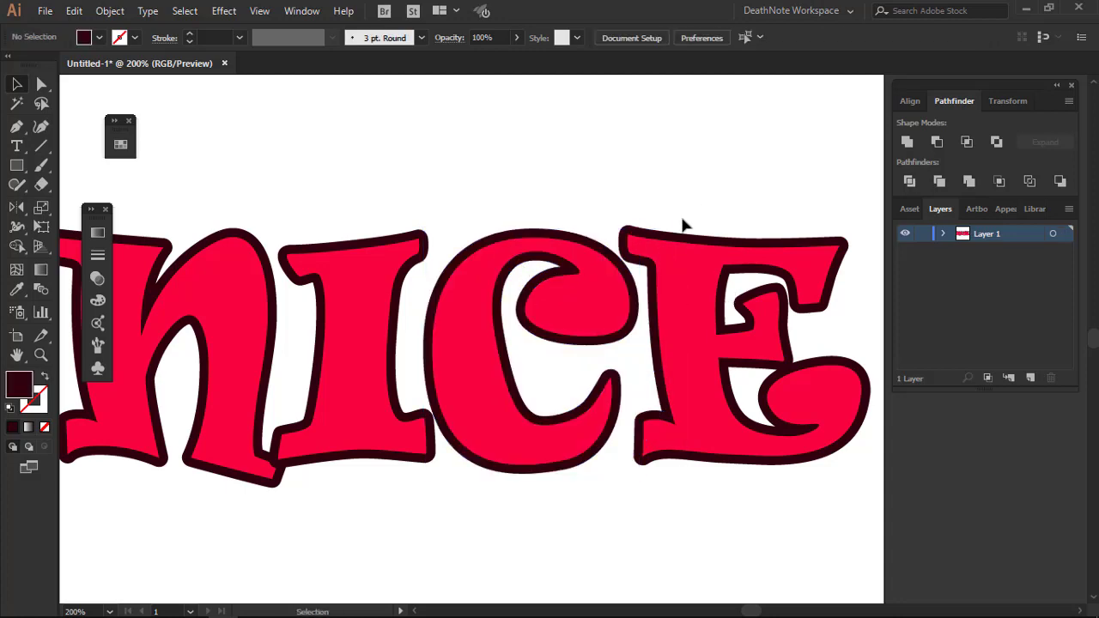
{"action": "left_click", "coordinate": [697, 271]}
{"action": "left_click_drag", "start_coordinate": [695, 266], "coordinate": [662, 272]}
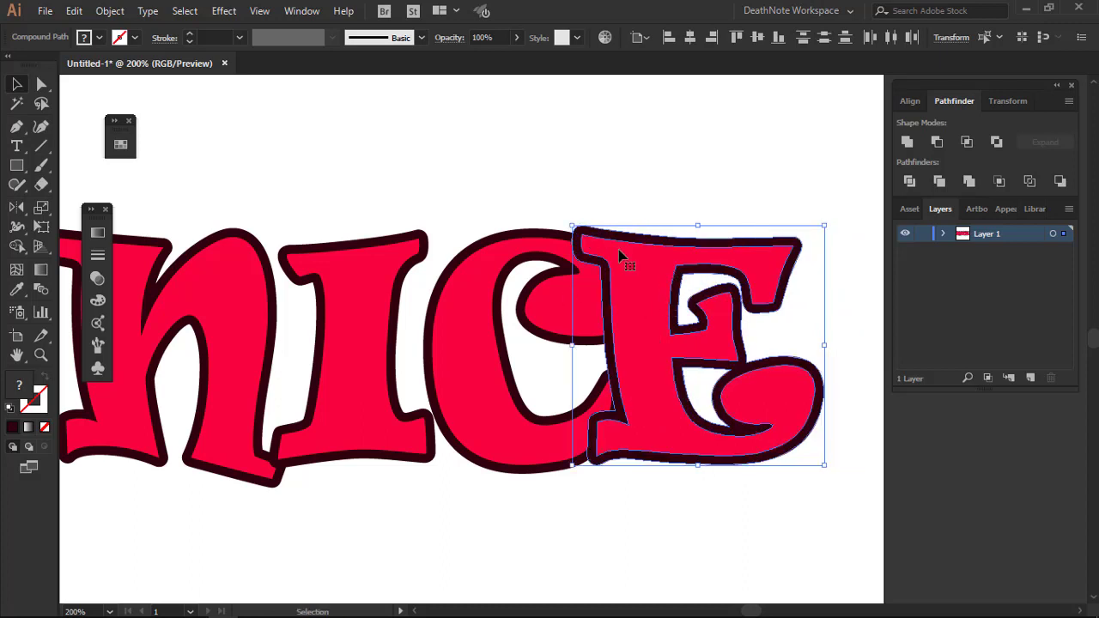
{"action": "right_click", "coordinate": [622, 263]}
{"action": "mouse_move", "coordinate": [668, 397]}
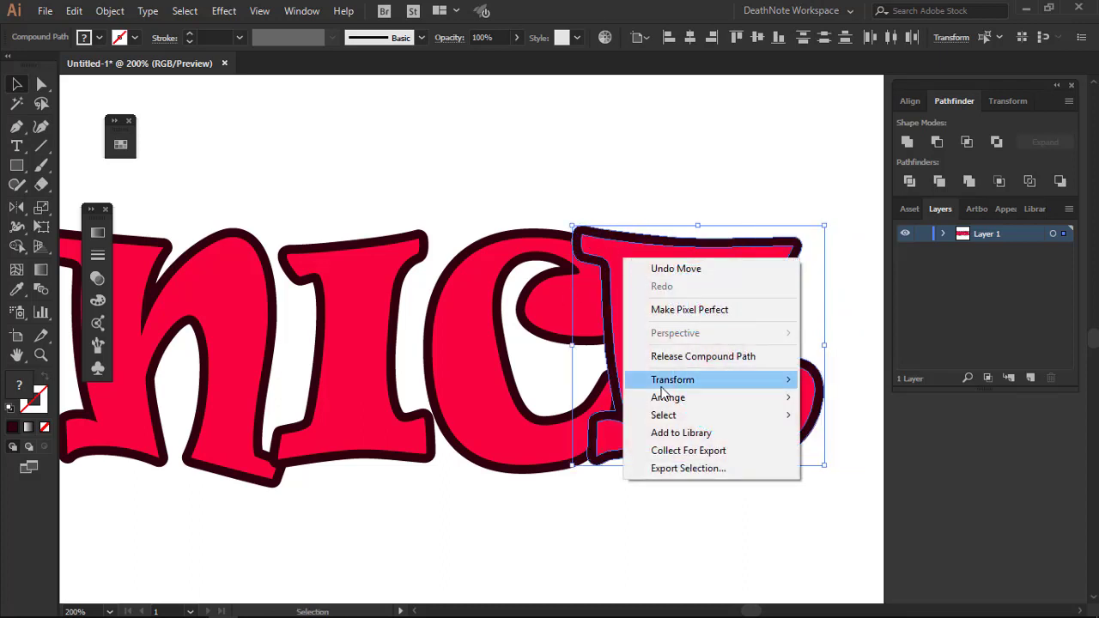
{"action": "left_click", "coordinate": [859, 433]}
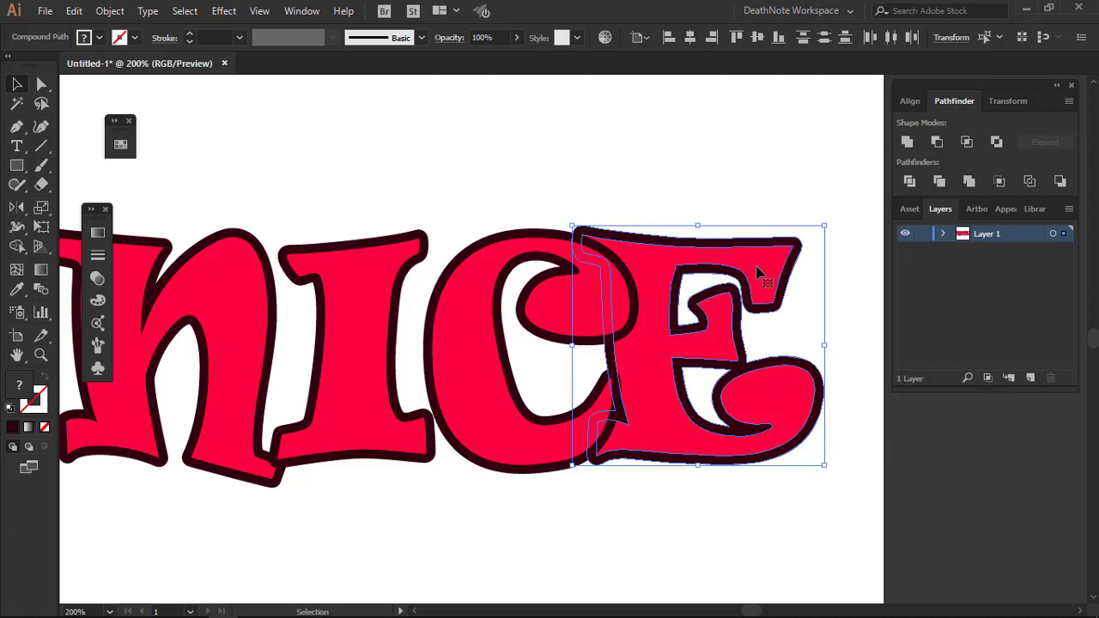
{"action": "left_click", "coordinate": [717, 170]}
Tilt the C slightly counter-clockwise and nudge it down-right over the E
{"action": "left_click", "coordinate": [576, 314]}
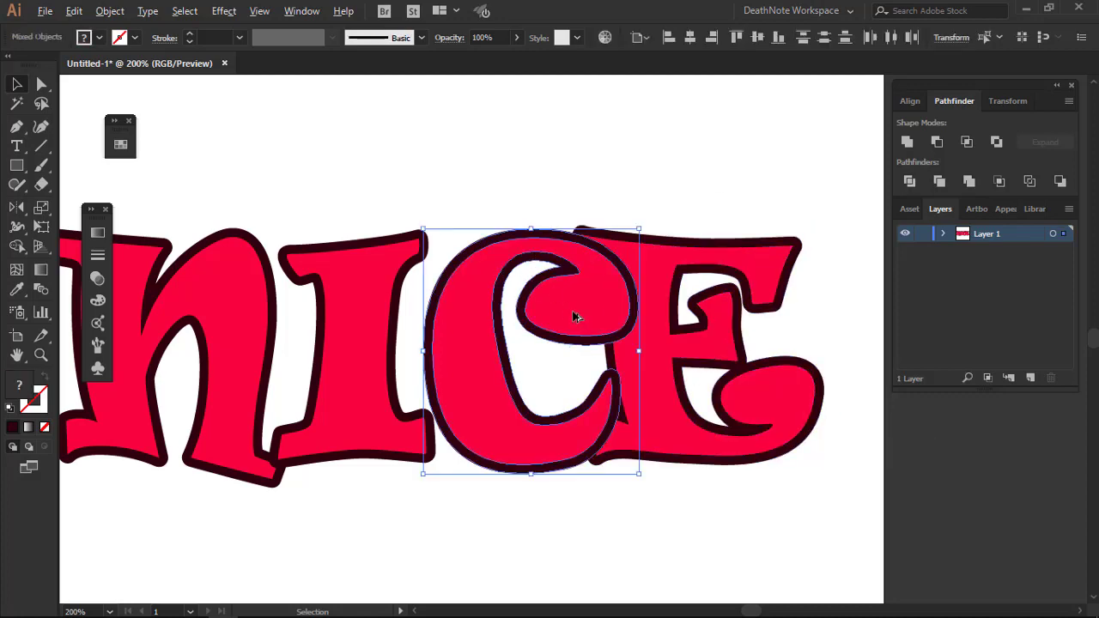
{"action": "scroll", "coordinate": [576, 314], "scroll_direction": "up", "scroll_amount": 1}
{"action": "left_click_drag", "start_coordinate": [677, 362], "coordinate": [680, 347]}
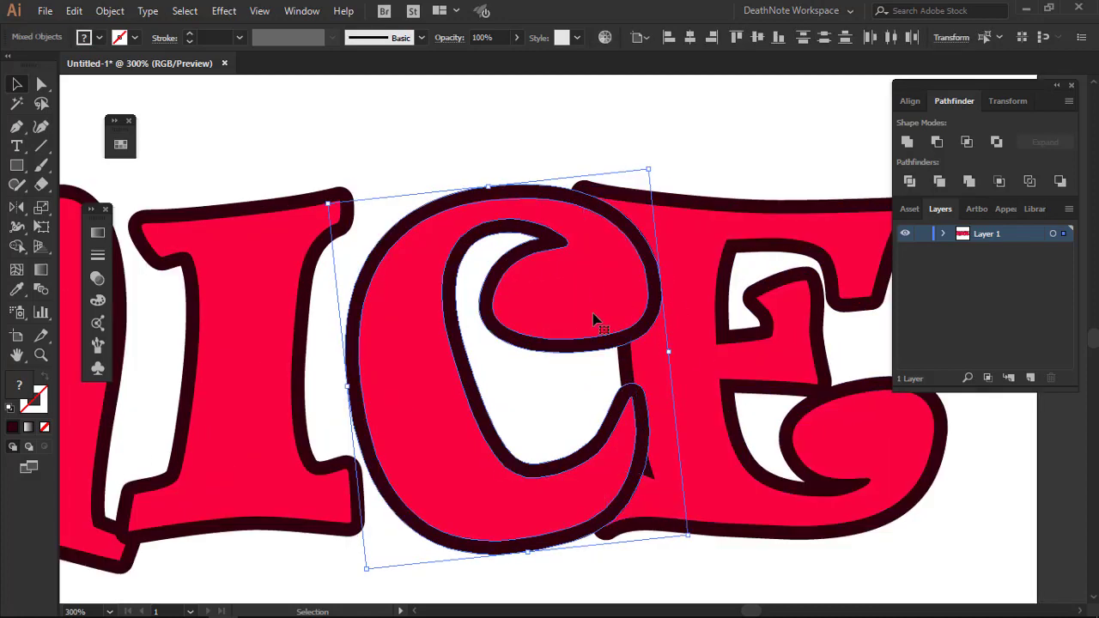
{"action": "left_click_drag", "start_coordinate": [563, 305], "coordinate": [576, 314]}
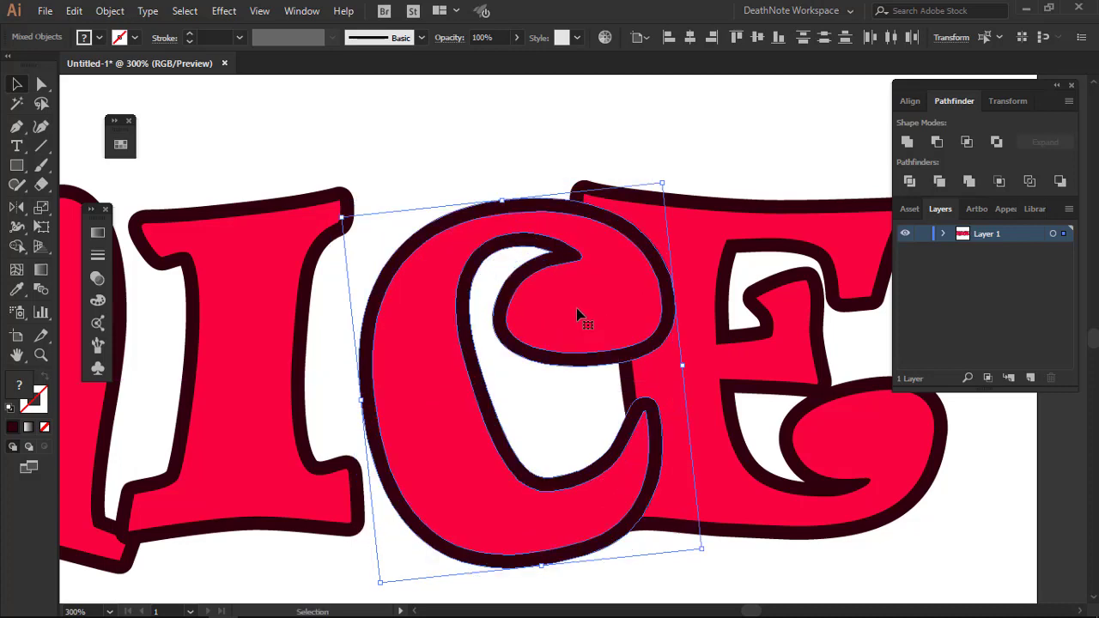
{"action": "left_click", "coordinate": [650, 125]}
{"action": "scroll", "coordinate": [292, 164], "scroll_direction": "left", "scroll_amount": 3}
{"action": "mouse_move", "coordinate": [292, 164]}
{"action": "left_mouse_down"}
{"action": "mouse_move", "coordinate": [409, 254]}
{"action": "mouse_move", "coordinate": [436, 238]}
{"action": "left_mouse_up"}
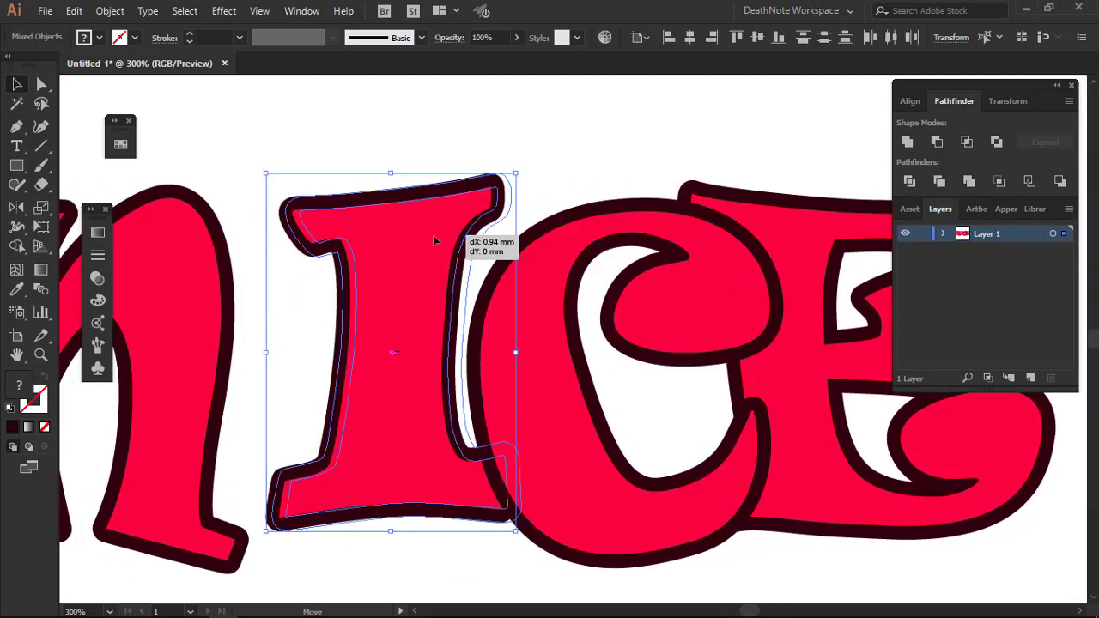
Bring the I to the front, tilt it counter-clockwise, and push it against the C
{"action": "right_click", "coordinate": [474, 213]}
{"action": "mouse_move", "coordinate": [520, 370]}
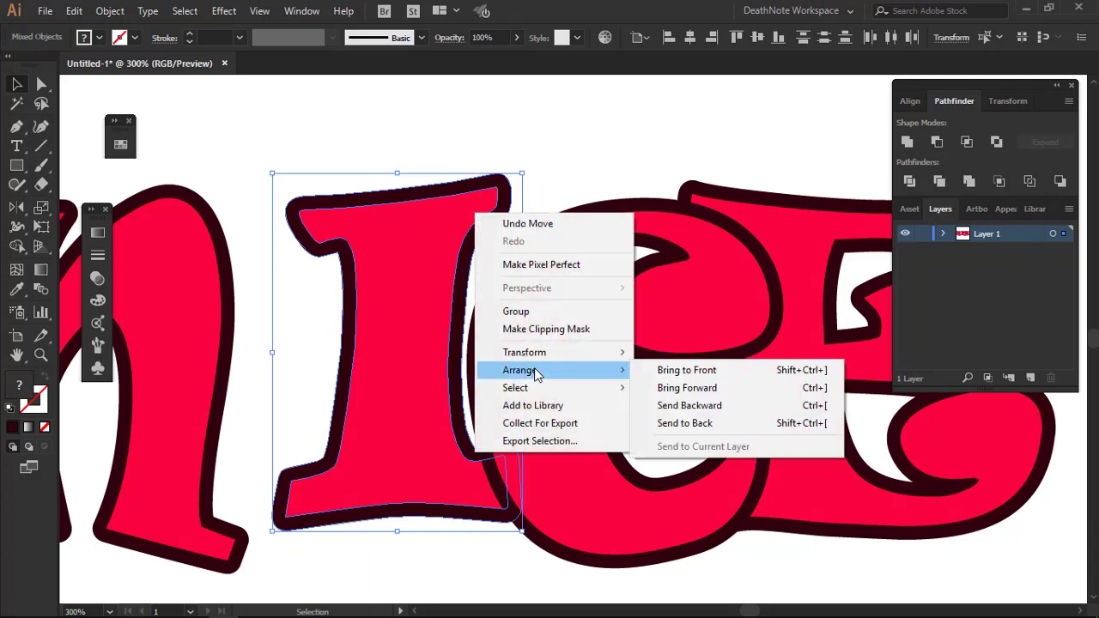
{"action": "left_click", "coordinate": [650, 371]}
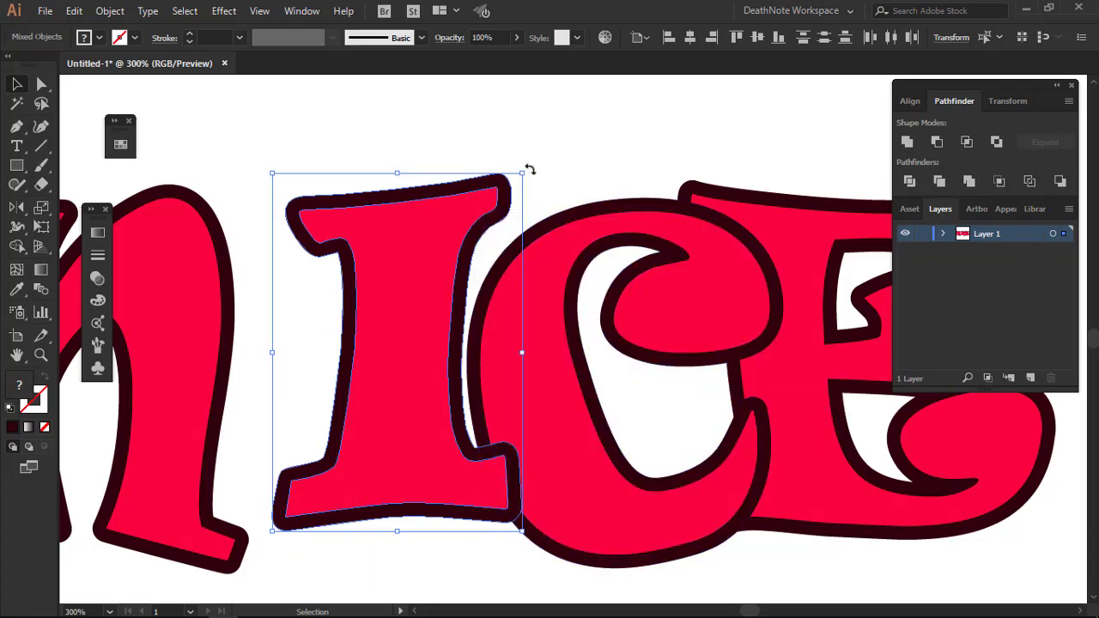
{"action": "left_click_drag", "start_coordinate": [530, 170], "coordinate": [522, 152]}
{"action": "left_click_drag", "start_coordinate": [442, 228], "coordinate": [463, 230]}
{"action": "left_click", "coordinate": [562, 171]}
{"action": "scroll", "coordinate": [549, 283], "scroll_direction": "down", "scroll_amount": 2}
{"action": "scroll", "coordinate": [369, 210], "scroll_direction": "up", "scroll_amount": 1}
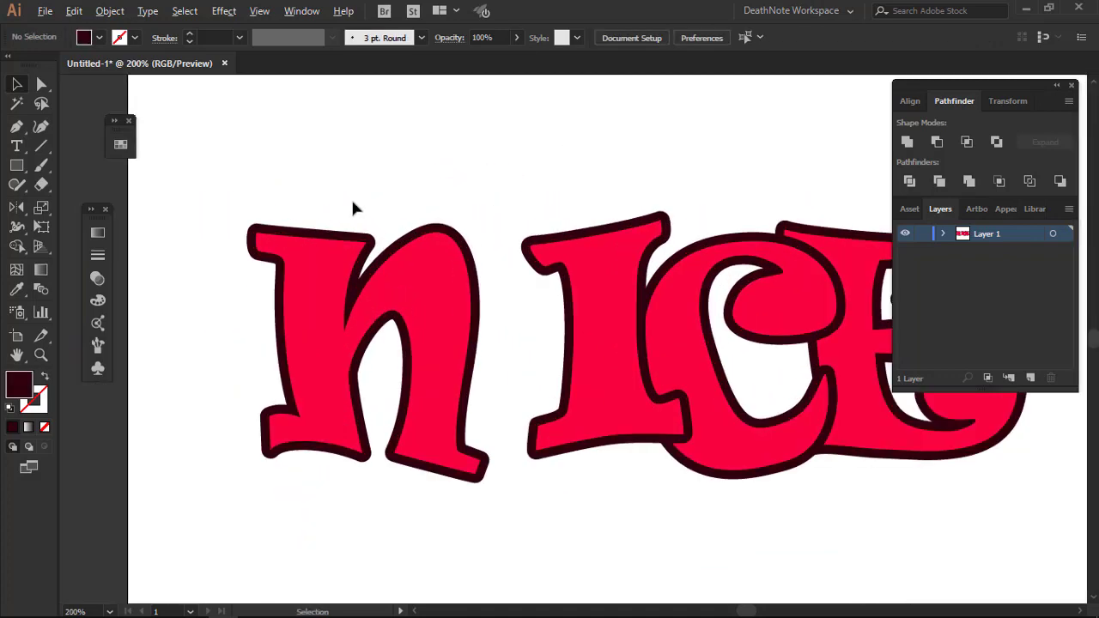
Move the N toward the I, bring it to the front, and tilt it counter-clockwise
{"action": "mouse_move", "coordinate": [437, 290]}
{"action": "left_mouse_down"}
{"action": "mouse_move", "coordinate": [495, 269]}
{"action": "mouse_move", "coordinate": [538, 304]}
{"action": "left_mouse_up"}
{"action": "scroll", "coordinate": [538, 305], "scroll_direction": "up", "scroll_amount": 1}
{"action": "right_click", "coordinate": [539, 302]}
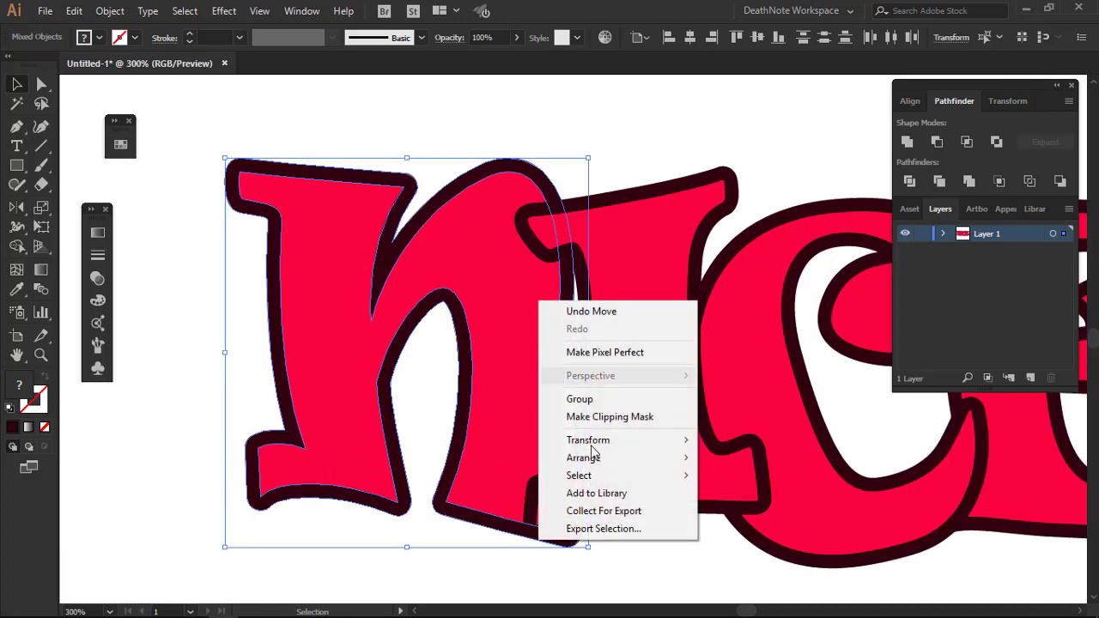
{"action": "left_click", "coordinate": [738, 456]}
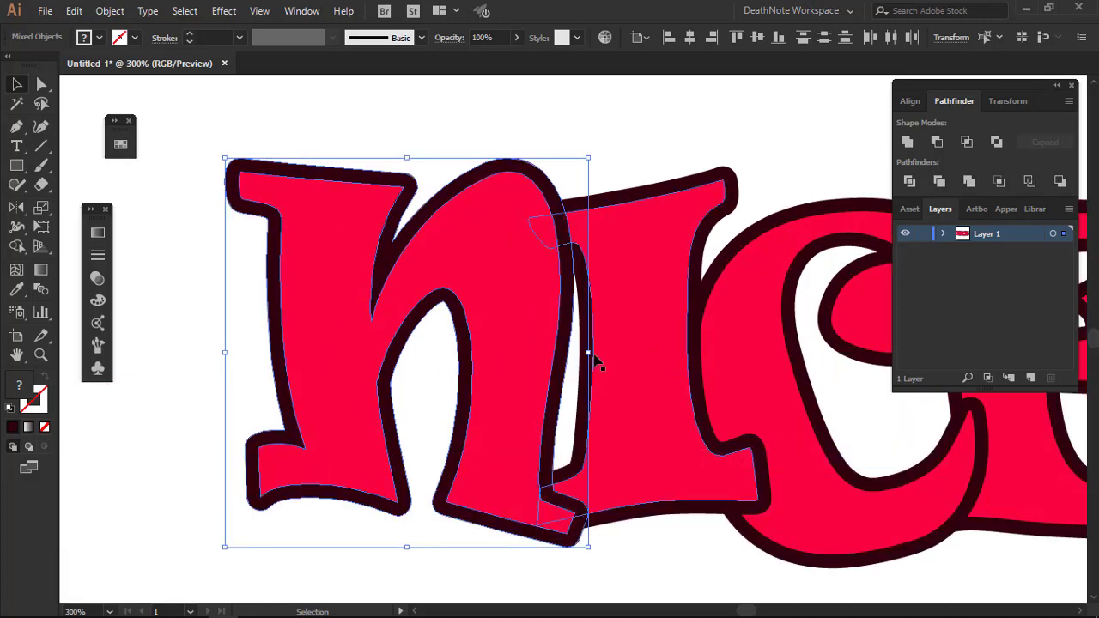
{"action": "left_click_drag", "start_coordinate": [595, 352], "coordinate": [618, 331]}
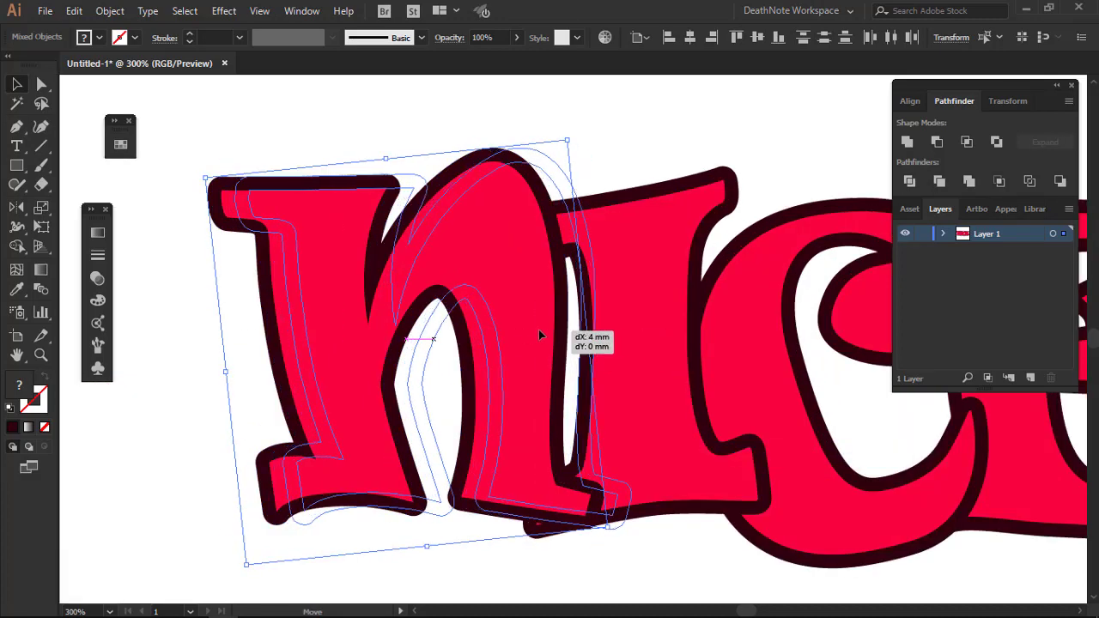
{"action": "left_click_drag", "start_coordinate": [516, 329], "coordinate": [544, 343]}
{"action": "scroll", "coordinate": [566, 378], "scroll_direction": "down", "scroll_amount": 2}
{"action": "scroll", "coordinate": [564, 414], "scroll_direction": "up", "scroll_amount": 1}
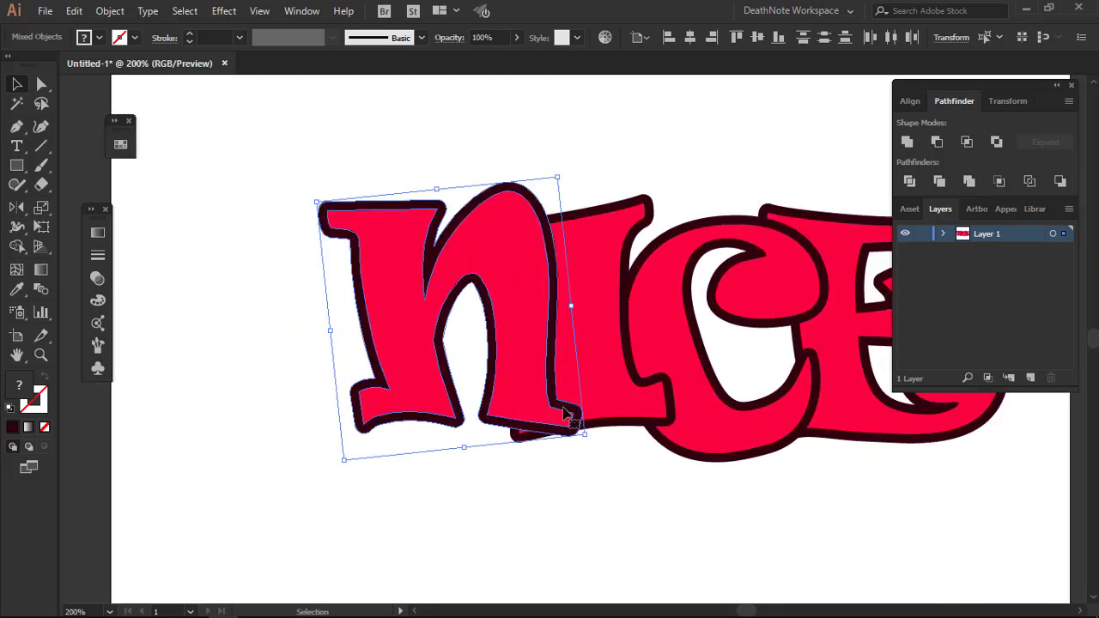
{"action": "mouse_move", "coordinate": [560, 427]}
{"action": "left_mouse_down"}
{"action": "mouse_move", "coordinate": [561, 441]}
{"action": "mouse_move", "coordinate": [590, 453]}
{"action": "left_mouse_up"}
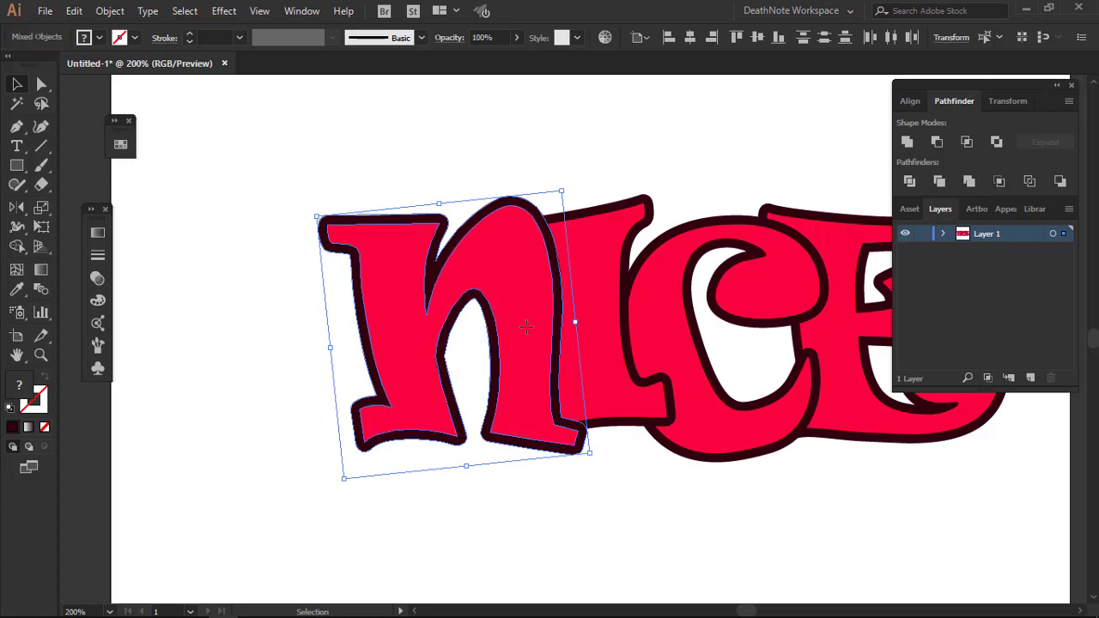
{"action": "key", "text": "ctrl+shift+a"}
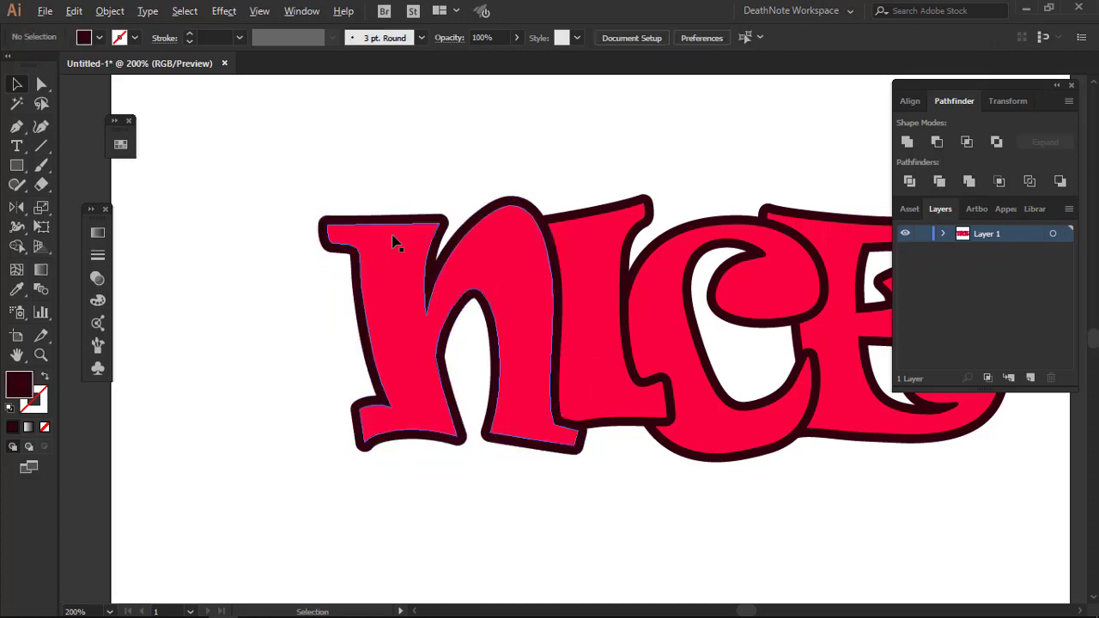
Marquee-select all four interlocked NICE letters
{"action": "scroll", "coordinate": [395, 245], "scroll_direction": "down", "scroll_amount": 5}
{"action": "scroll", "coordinate": [559, 262], "scroll_direction": "up", "scroll_amount": 4}
{"action": "scroll", "coordinate": [558, 255], "scroll_direction": "up", "scroll_amount": 2}
{"action": "scroll", "coordinate": [482, 279], "scroll_direction": "down", "scroll_amount": 3}
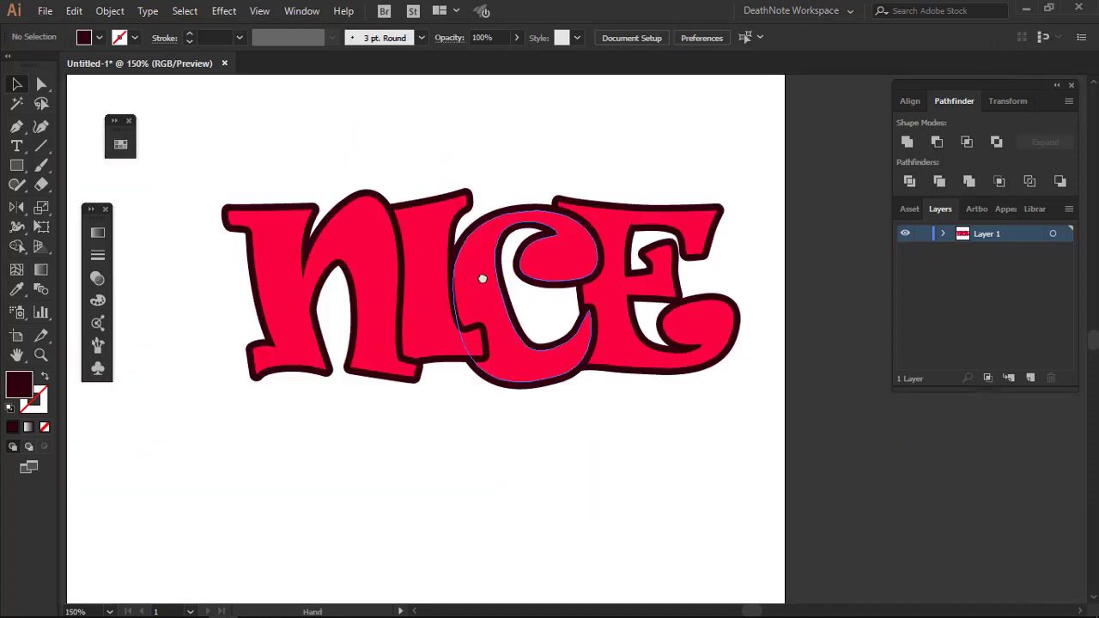
{"action": "scroll", "coordinate": [401, 197], "scroll_direction": "up", "scroll_amount": 1}
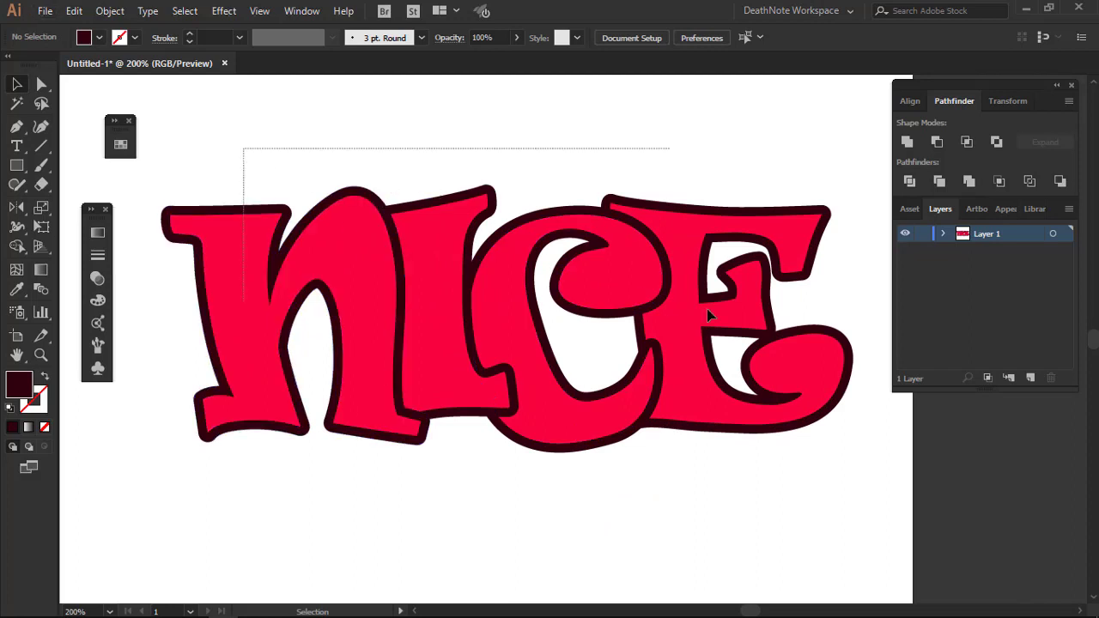
{"action": "left_click_drag", "start_coordinate": [244, 149], "coordinate": [839, 450]}
Group the letters and duplicate the group in the Layers panel
{"action": "right_click", "coordinate": [692, 230]}
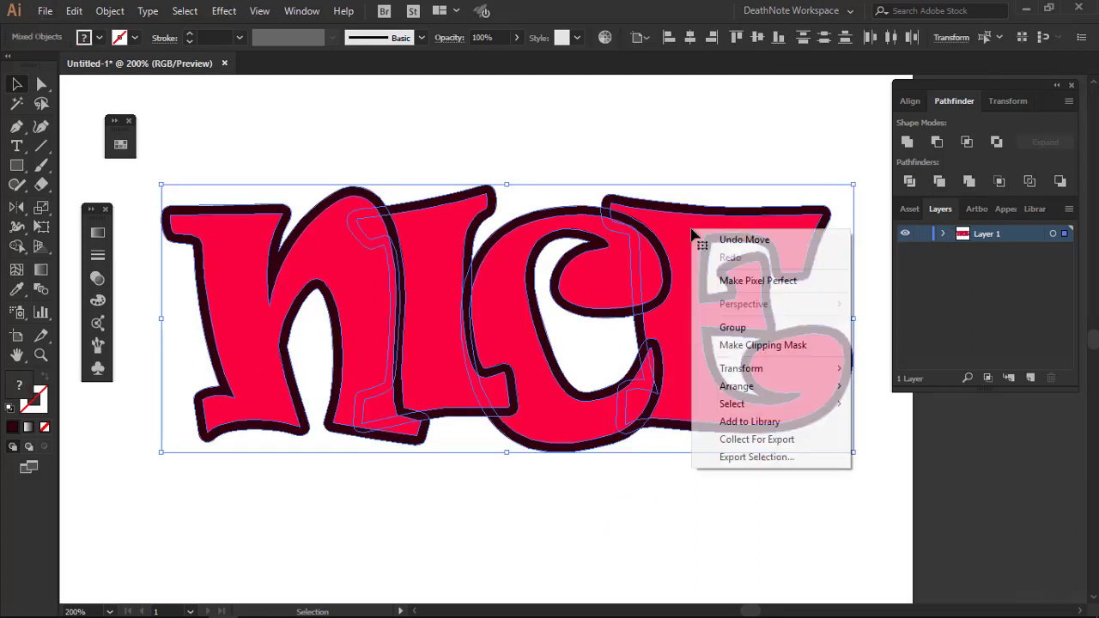
{"action": "left_click", "coordinate": [721, 326]}
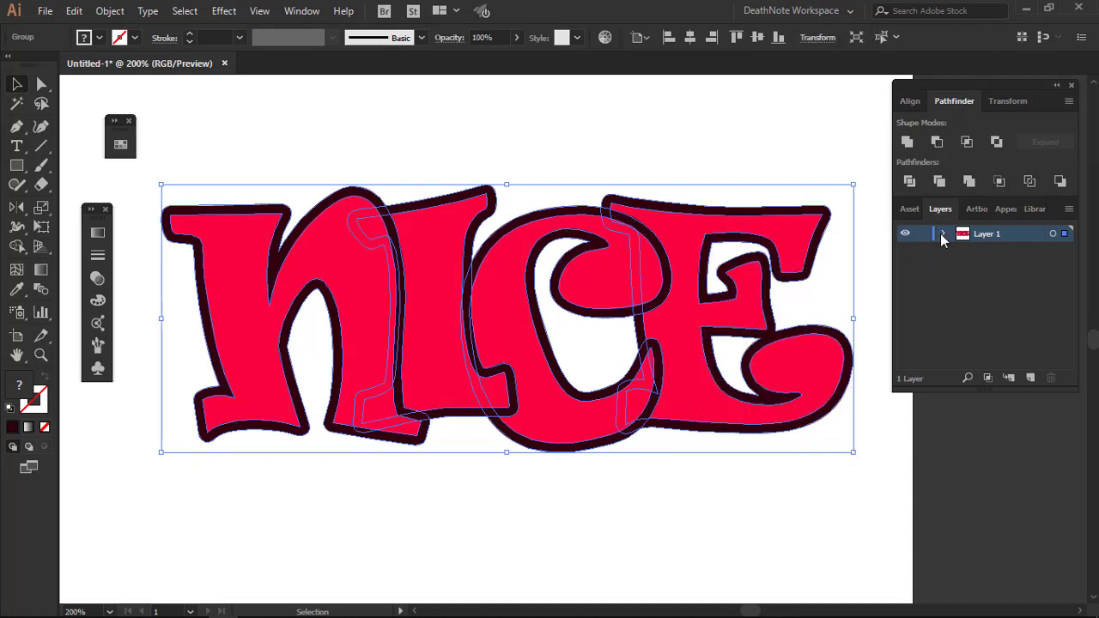
{"action": "left_click", "coordinate": [942, 236]}
{"action": "left_click_drag", "start_coordinate": [1015, 251], "coordinate": [1020, 308]}
{"action": "left_click_drag", "start_coordinate": [1030, 372], "coordinate": [1030, 376]}
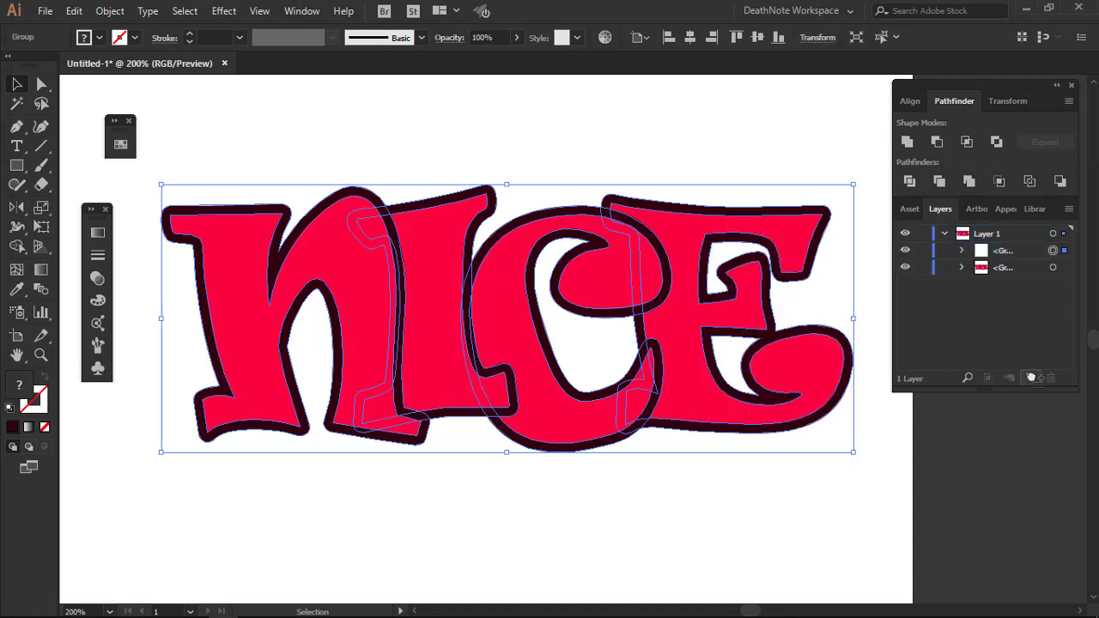
Unite the copied letters into one expanded shape placed beneath the original lettering
{"action": "left_click", "coordinate": [1029, 249]}
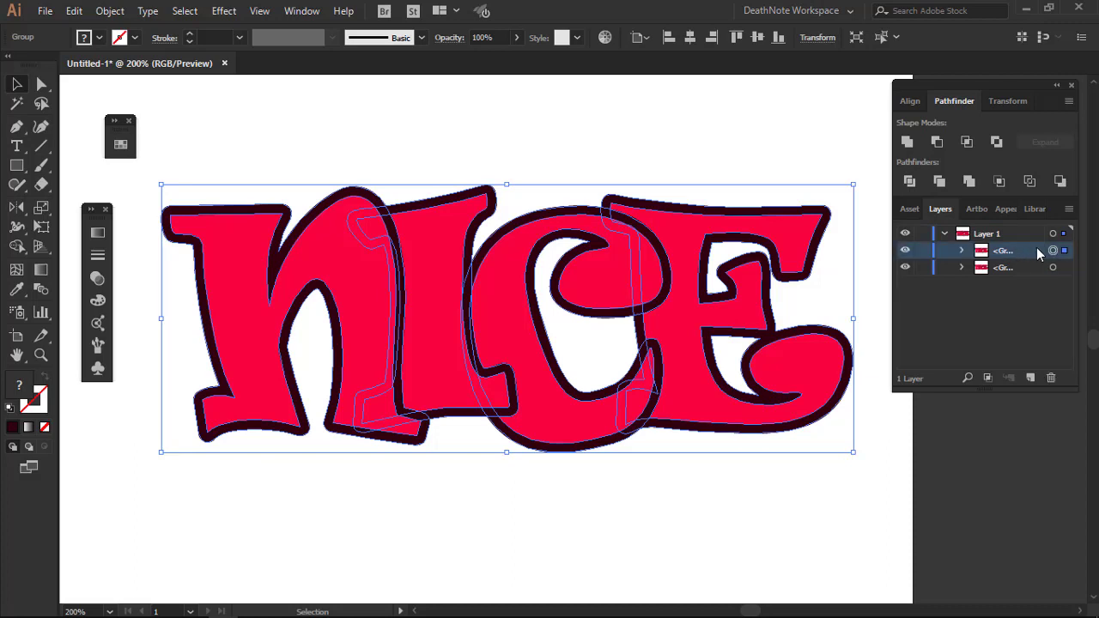
{"action": "left_click", "coordinate": [907, 142]}
{"action": "left_click", "coordinate": [1069, 101]}
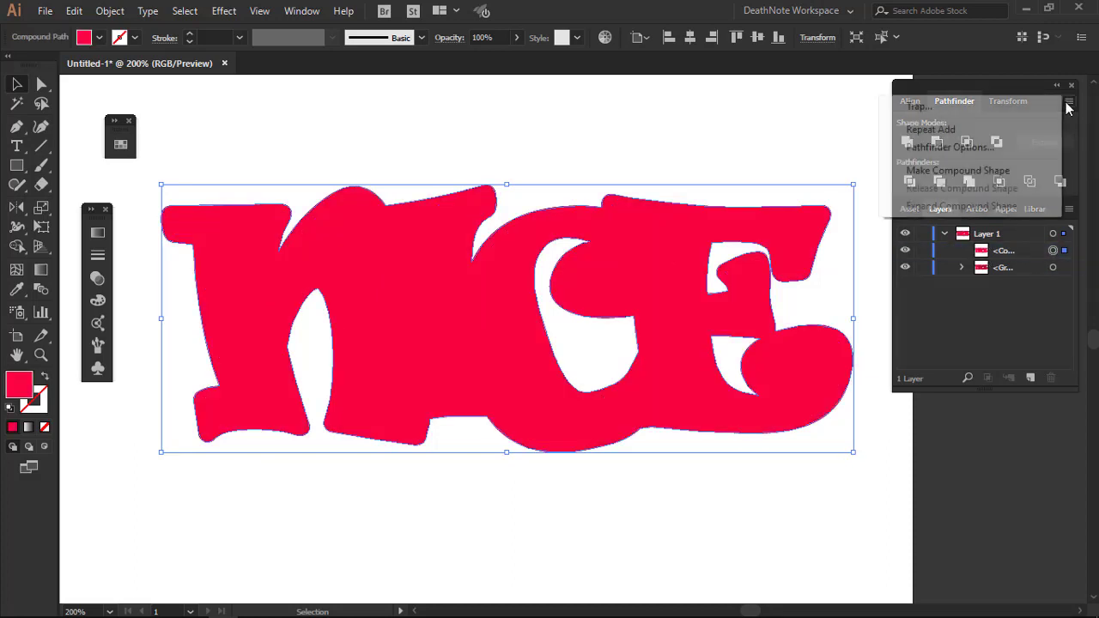
{"action": "left_click", "coordinate": [1014, 177]}
{"action": "left_click", "coordinate": [1045, 142]}
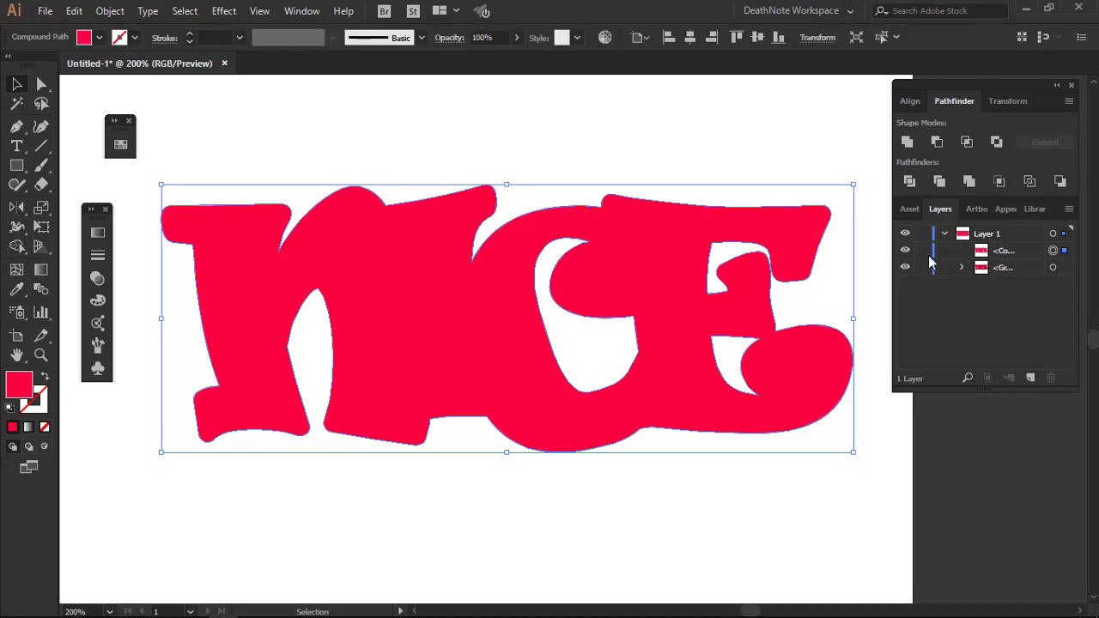
{"action": "left_click", "coordinate": [97, 39]}
{"action": "left_click_drag", "start_coordinate": [494, 225], "coordinate": [535, 290]}
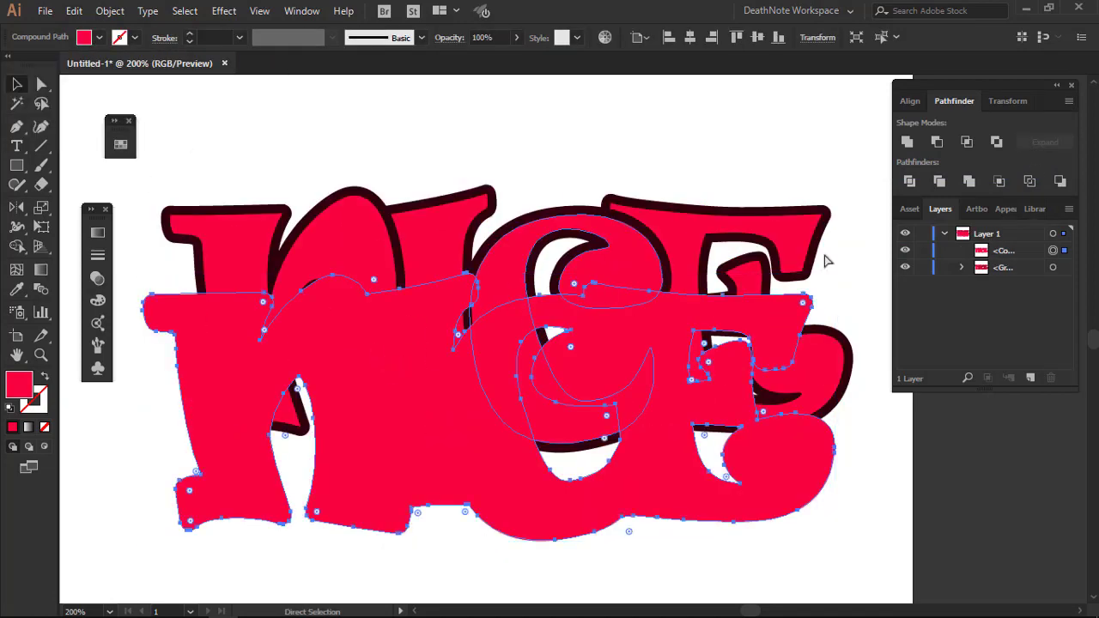
{"action": "left_click_drag", "start_coordinate": [998, 277], "coordinate": [999, 275]}
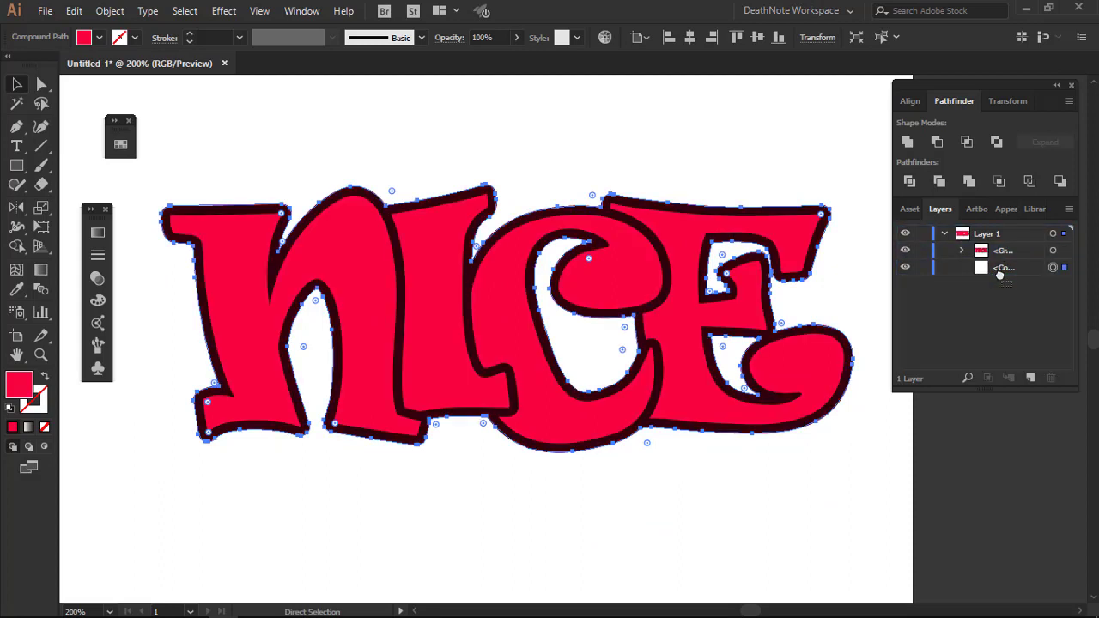
Nudge the shadow copy down and to the right with the arrow keys
{"action": "key", "text": "v"}
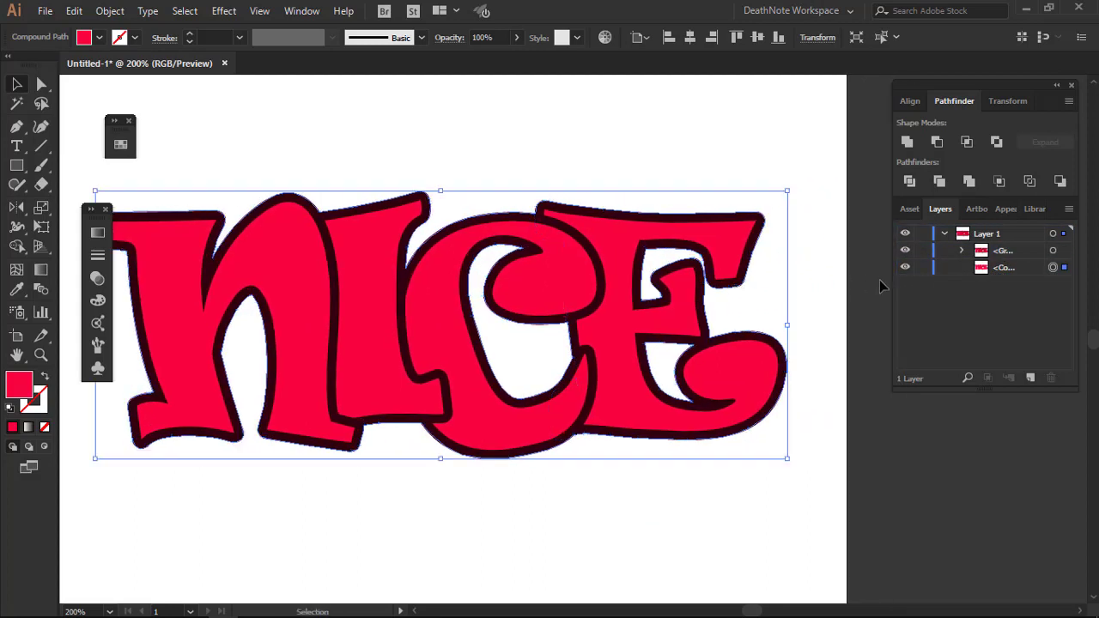
{"action": "key", "text": "Down"}
{"action": "key", "text": "Down"}
{"action": "key", "text": "Down"}
{"action": "key", "text": "Down"}
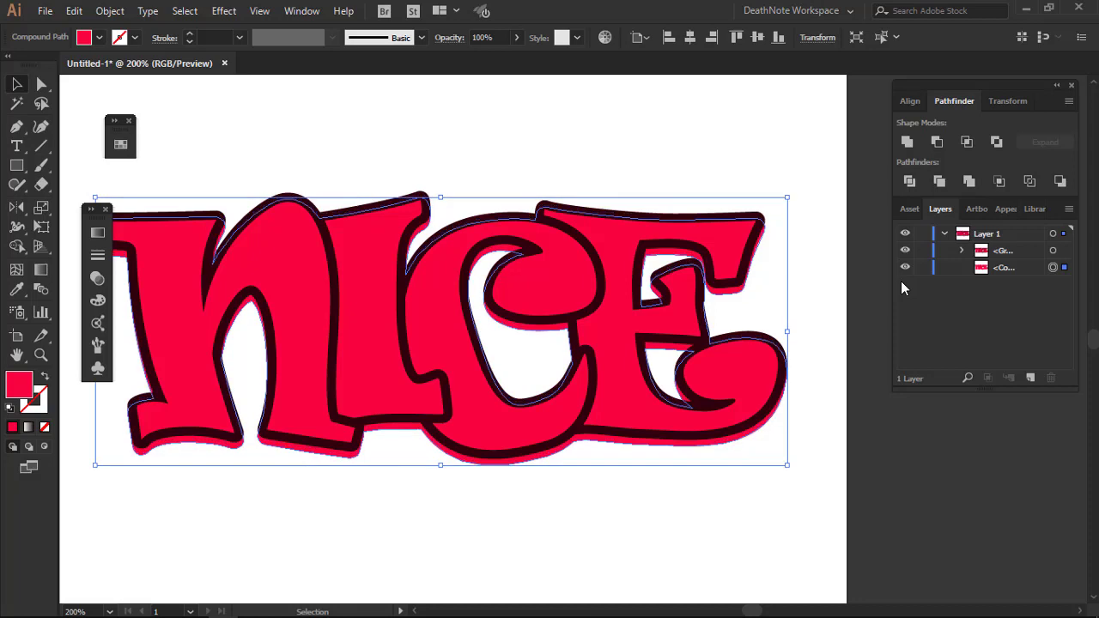
{"action": "key", "text": "Right"}
{"action": "key", "text": "Right"}
{"action": "key", "text": "Right"}
{"action": "key", "text": "Down"}
{"action": "key", "text": "Down"}
{"action": "key", "text": "Down"}
{"action": "key", "text": "Right"}
{"action": "key", "text": "Right"}
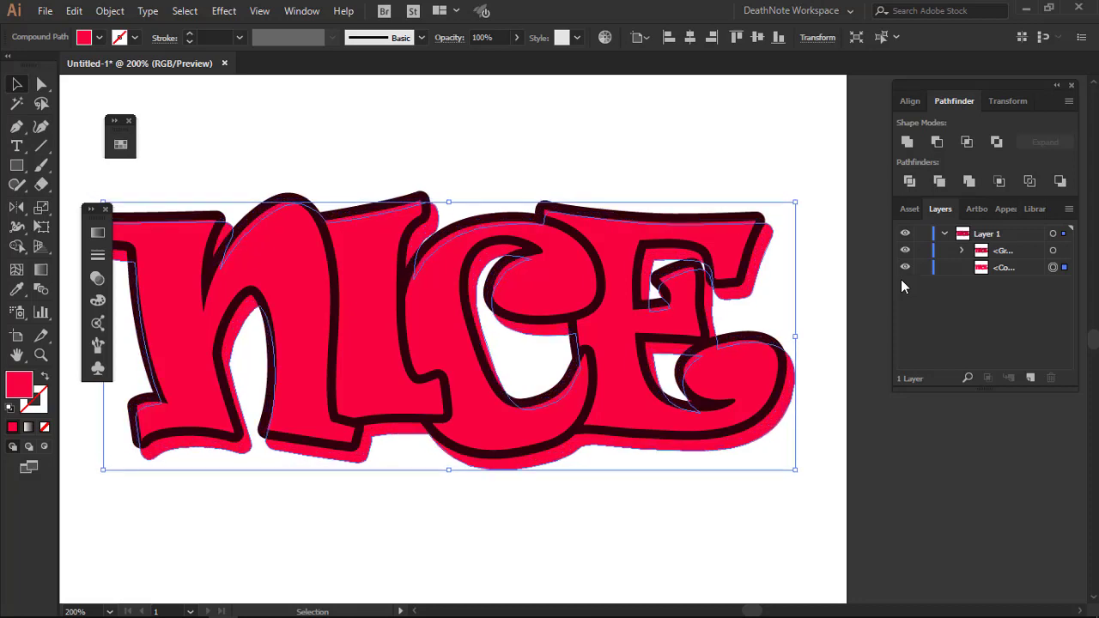
Eyedropper the maroon outline colour onto the shadow copy and check the 3D depth
{"action": "left_click", "coordinate": [17, 290]}
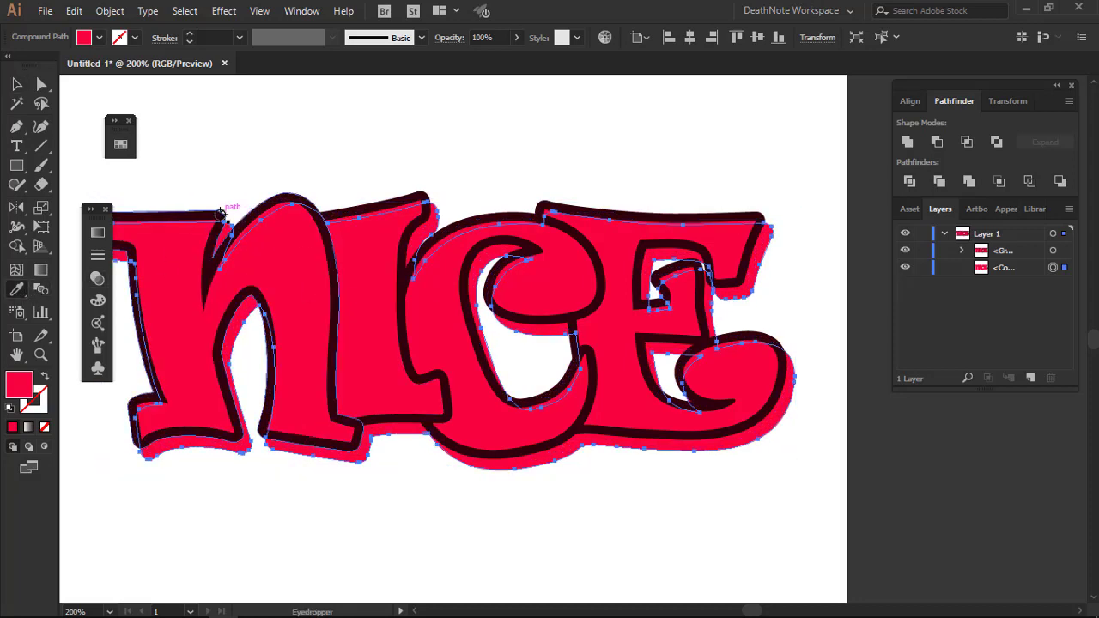
{"action": "left_click", "coordinate": [221, 215]}
{"action": "left_click", "coordinate": [14, 86]}
{"action": "left_click", "coordinate": [479, 202]}
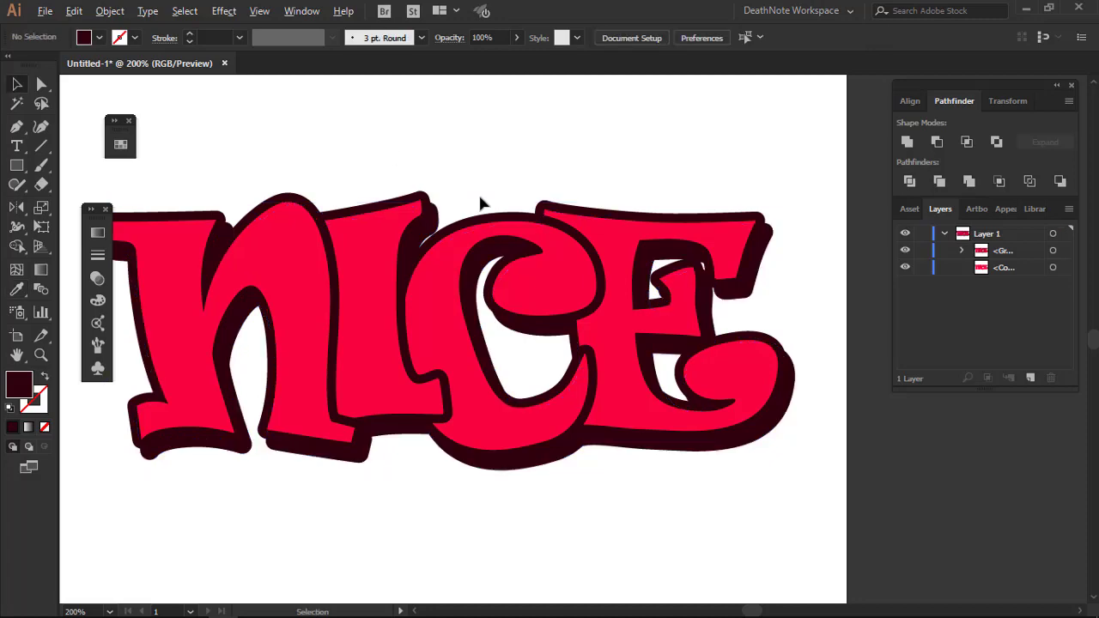
{"action": "scroll", "coordinate": [481, 204], "scroll_direction": "up", "scroll_amount": 2}
{"action": "scroll", "coordinate": [390, 253], "scroll_direction": "down", "scroll_amount": 3}
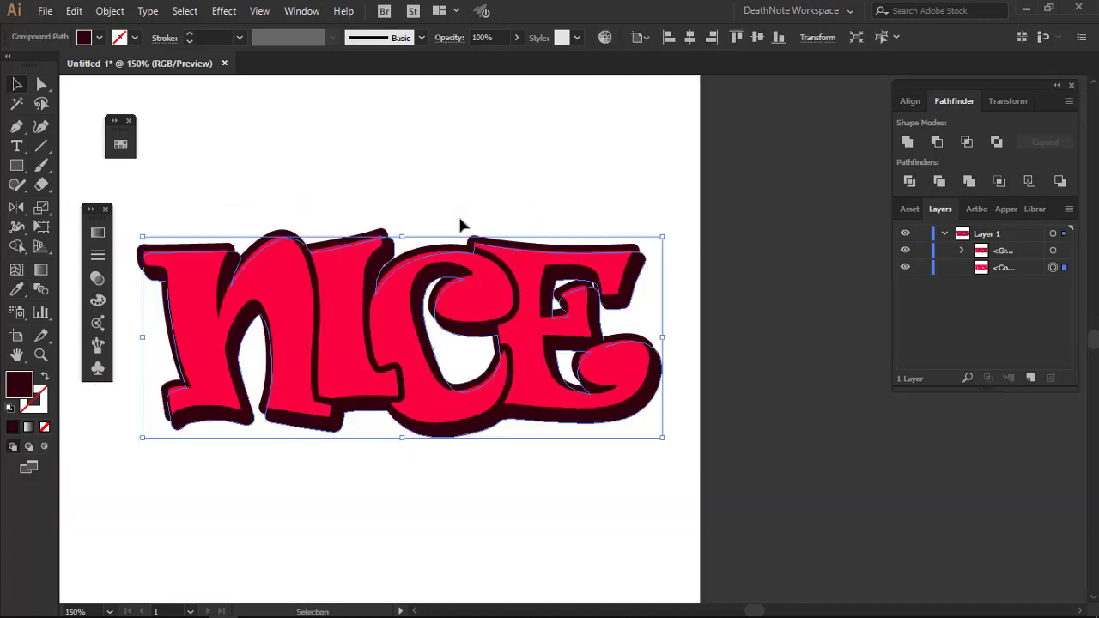
{"action": "scroll", "coordinate": [661, 319], "scroll_direction": "up", "scroll_amount": 1}
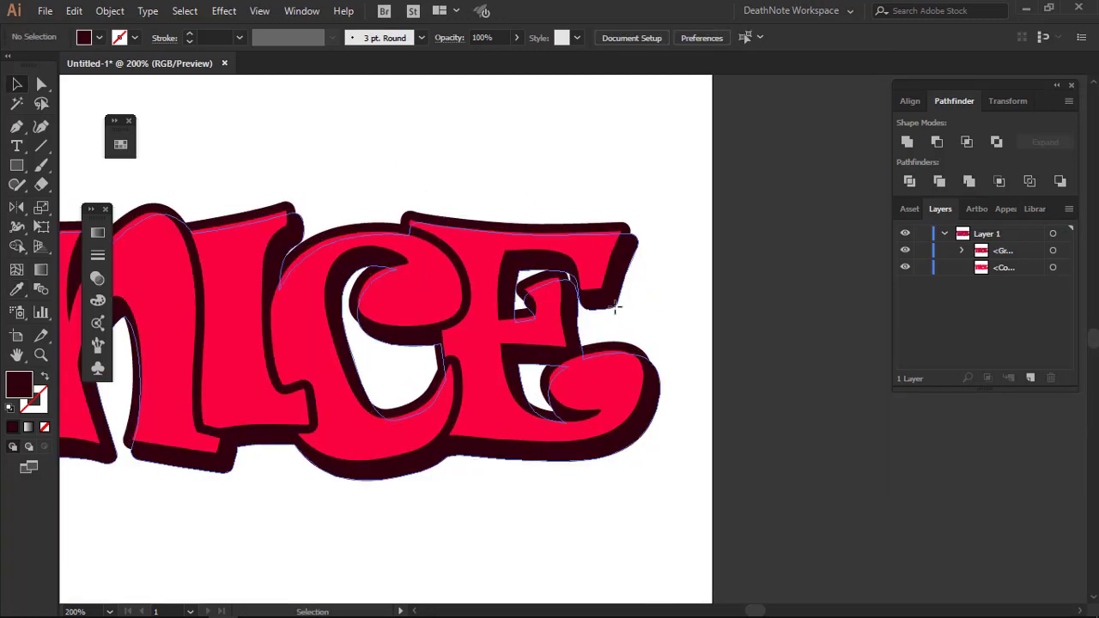
{"action": "left_click", "coordinate": [614, 316]}
{"action": "left_click", "coordinate": [681, 270]}
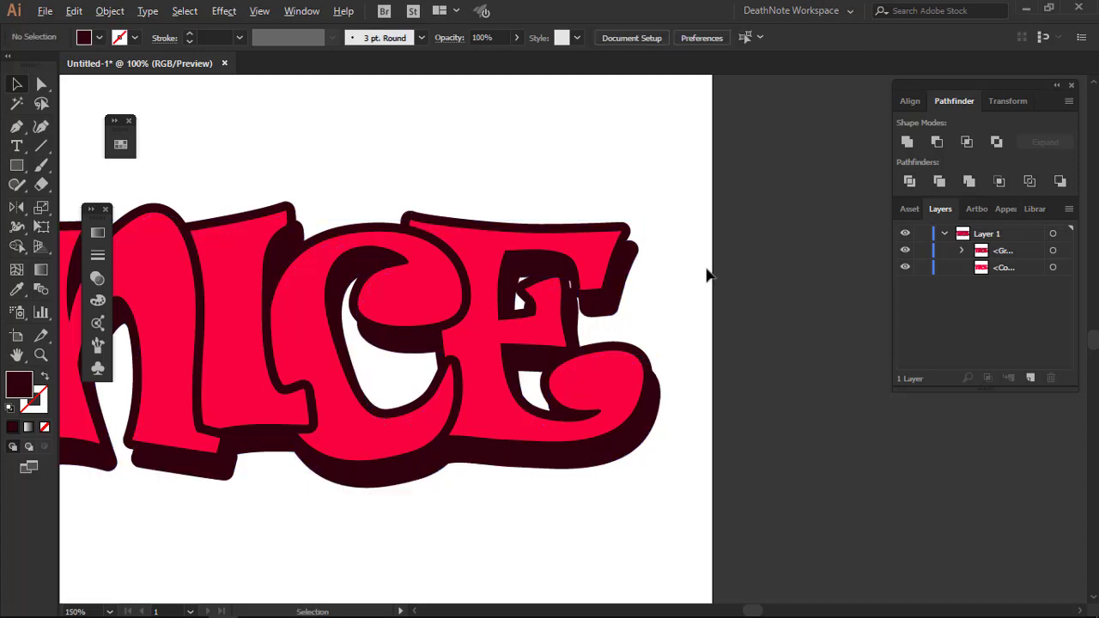
{"action": "scroll", "coordinate": [712, 273], "scroll_direction": "down", "scroll_amount": 1}
{"action": "left_click_drag", "start_coordinate": [736, 271], "coordinate": [739, 269]}
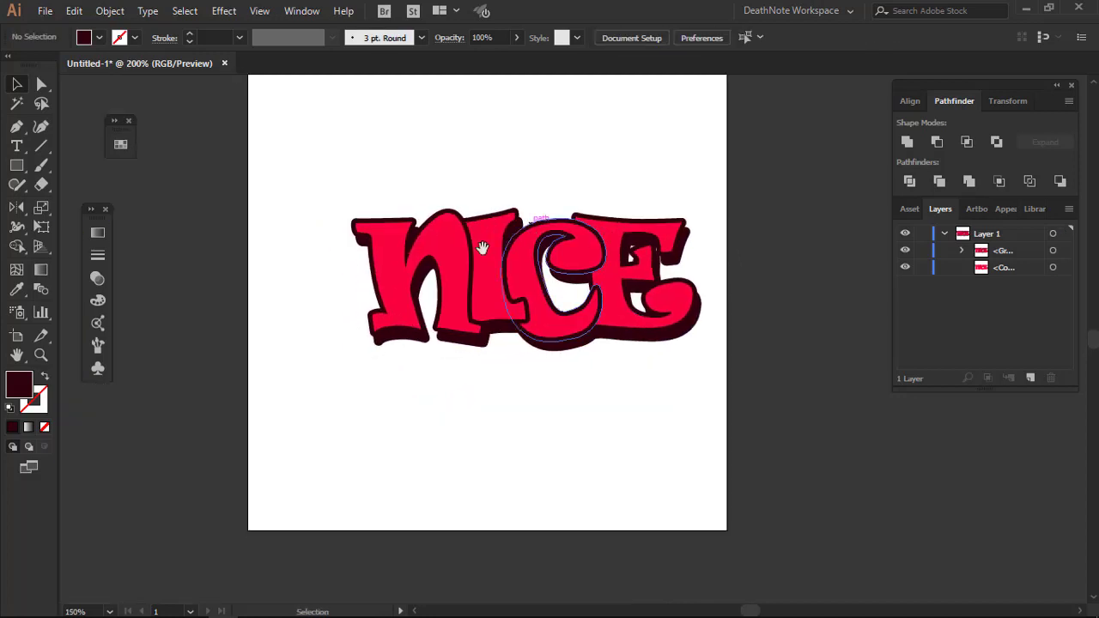
{"action": "scroll", "coordinate": [404, 265], "scroll_direction": "up", "scroll_amount": 1}
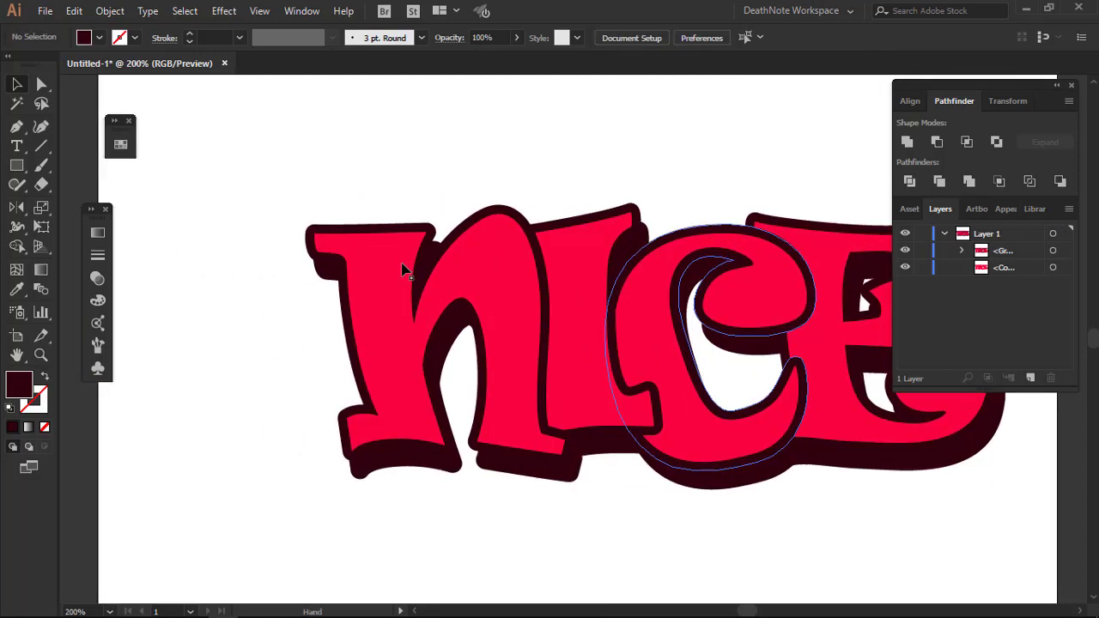
{"action": "left_click", "coordinate": [16, 126]}
Draw a curved Pen path down the N's left stem for a highlight
{"action": "scroll", "coordinate": [331, 244], "scroll_direction": "up", "scroll_amount": 1}
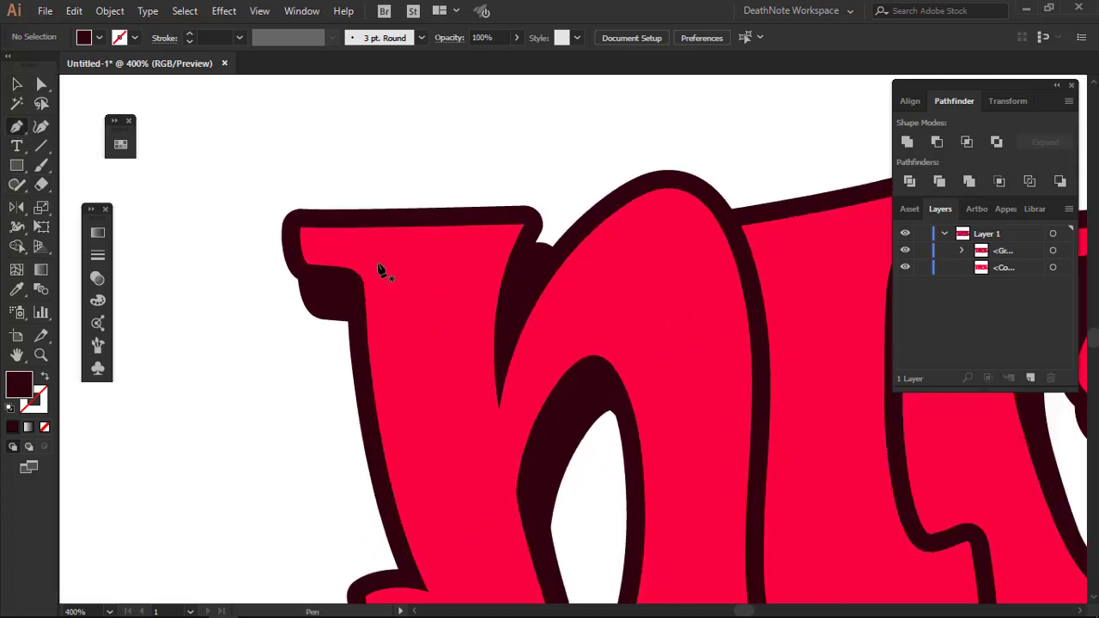
{"action": "left_click_drag", "start_coordinate": [386, 288], "coordinate": [331, 140]}
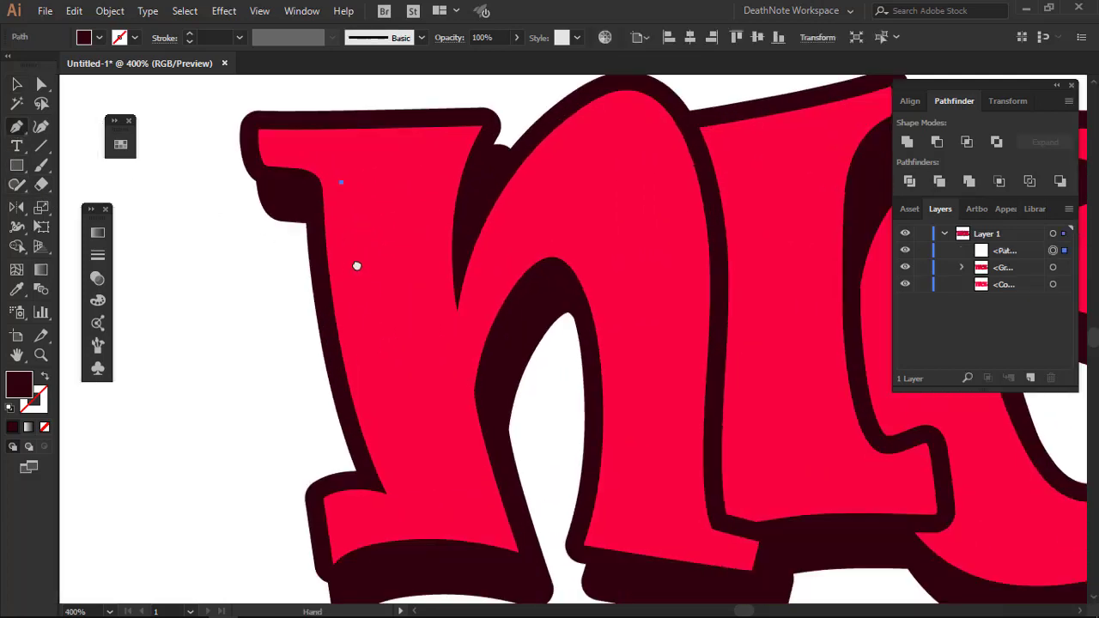
{"action": "left_click", "coordinate": [327, 133]}
{"action": "left_click_drag", "start_coordinate": [402, 437], "coordinate": [455, 507]}
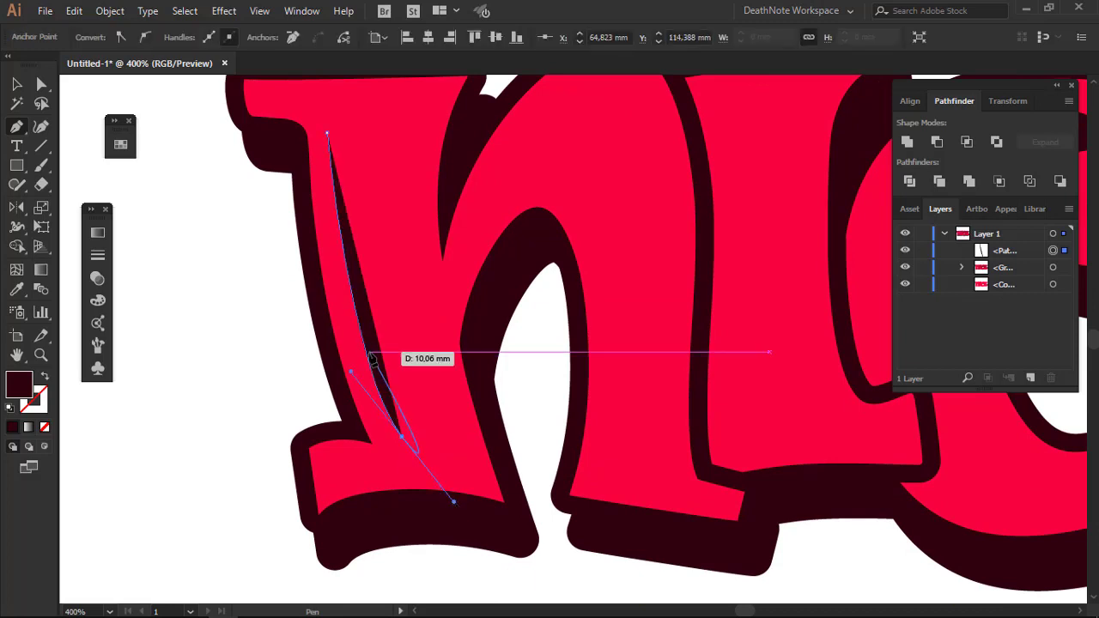
{"action": "left_click", "coordinate": [185, 10]}
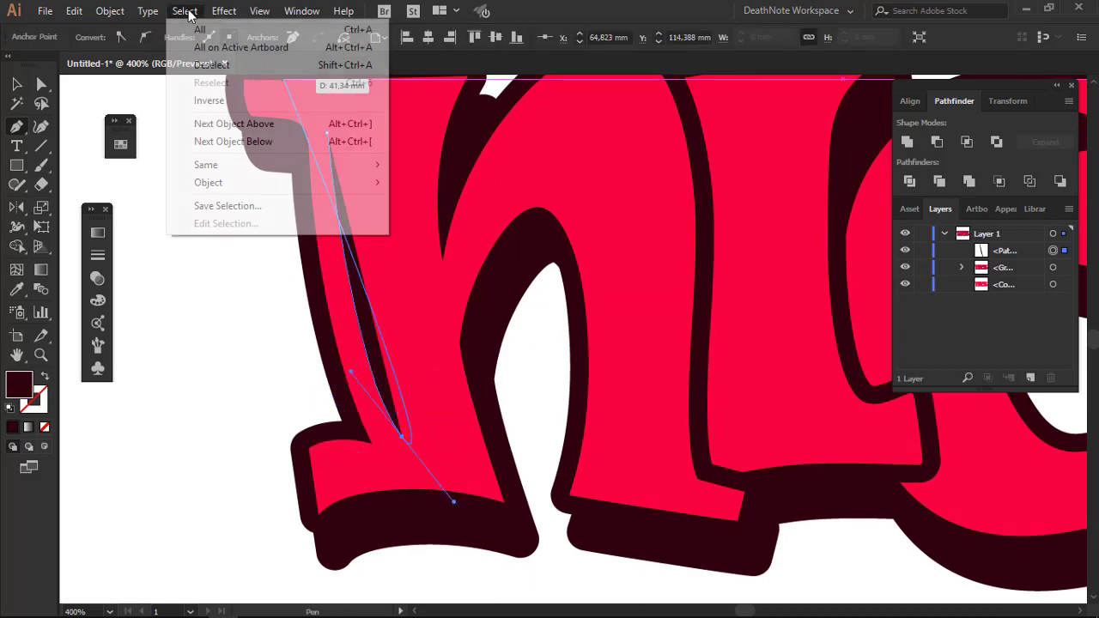
{"action": "left_click", "coordinate": [213, 64]}
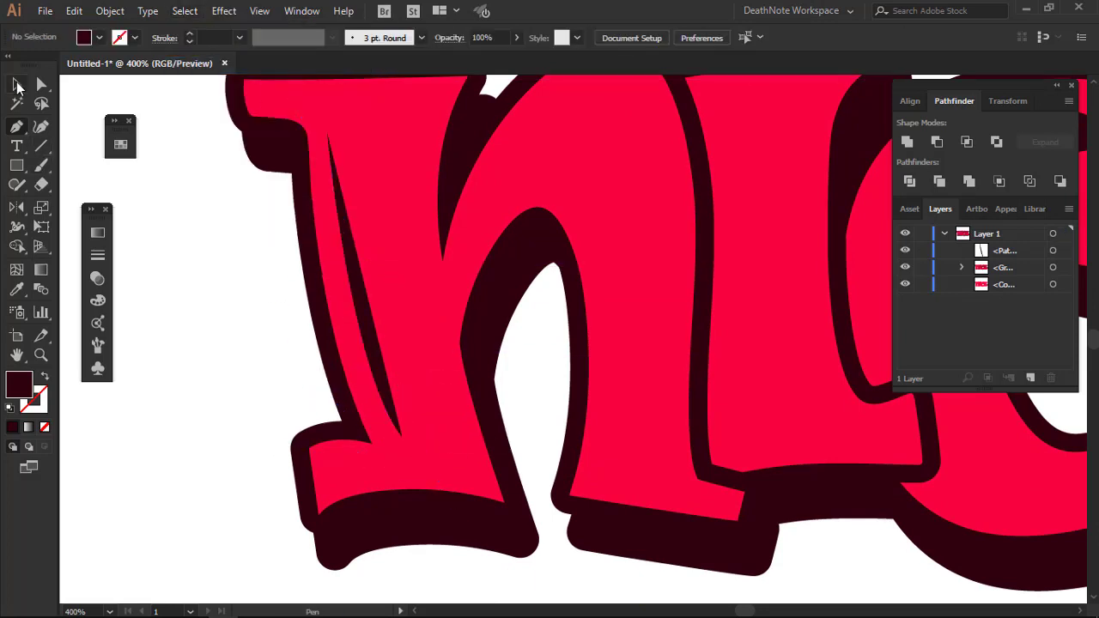
Make the stem highlight a white stroke with Width Profile 1 at 3 pt
{"action": "left_click", "coordinate": [17, 84]}
{"action": "left_click", "coordinate": [339, 187]}
{"action": "left_click", "coordinate": [45, 378]}
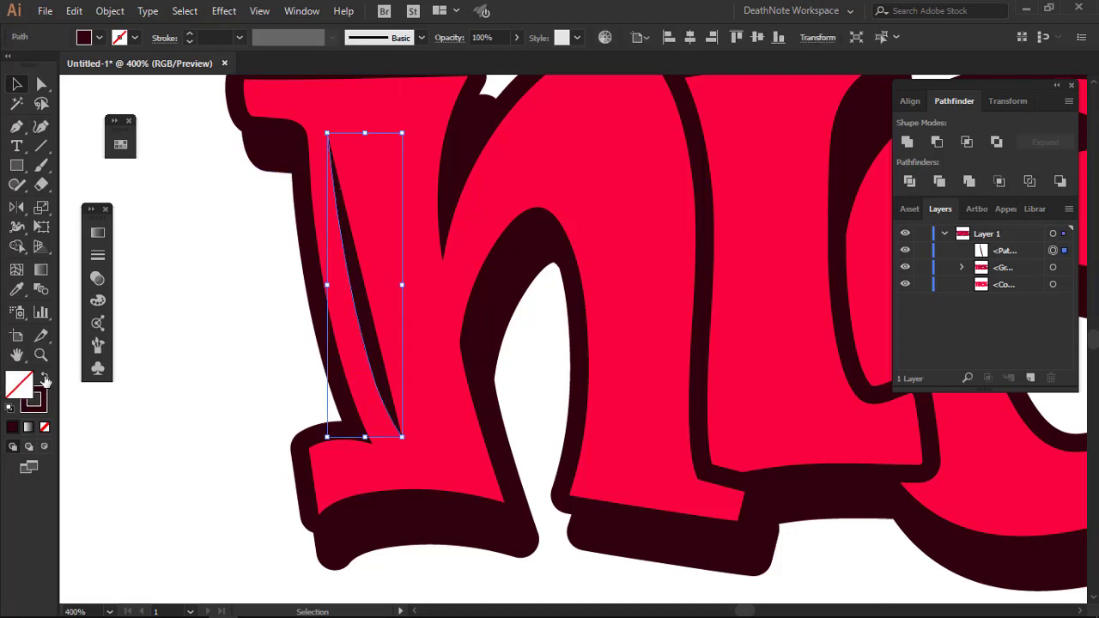
{"action": "left_click", "coordinate": [134, 37]}
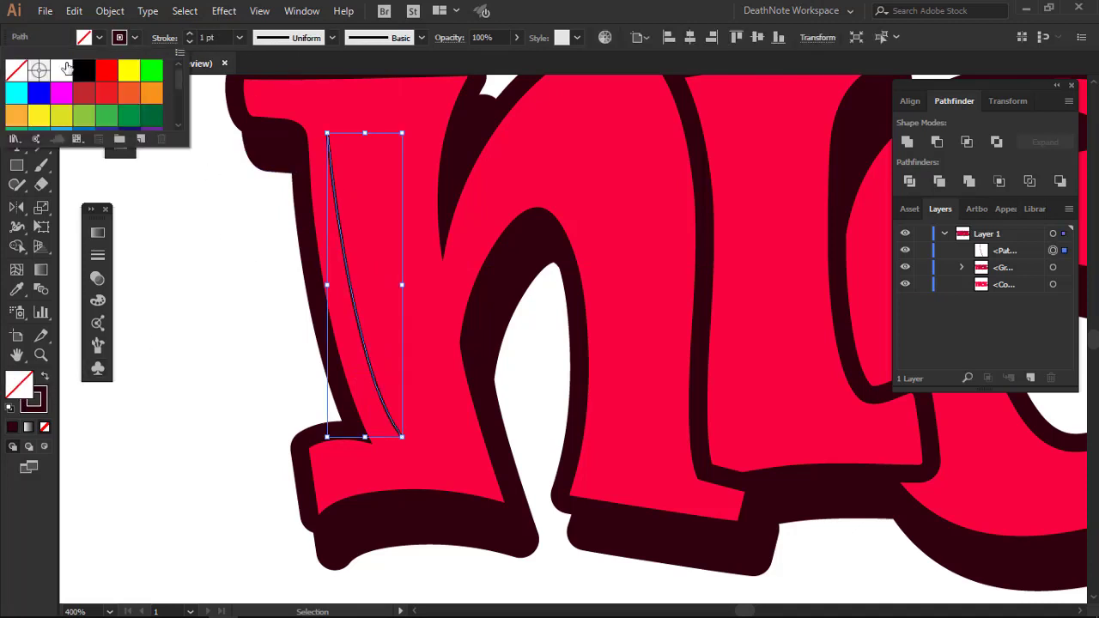
{"action": "left_click", "coordinate": [66, 69]}
{"action": "left_click", "coordinate": [286, 41]}
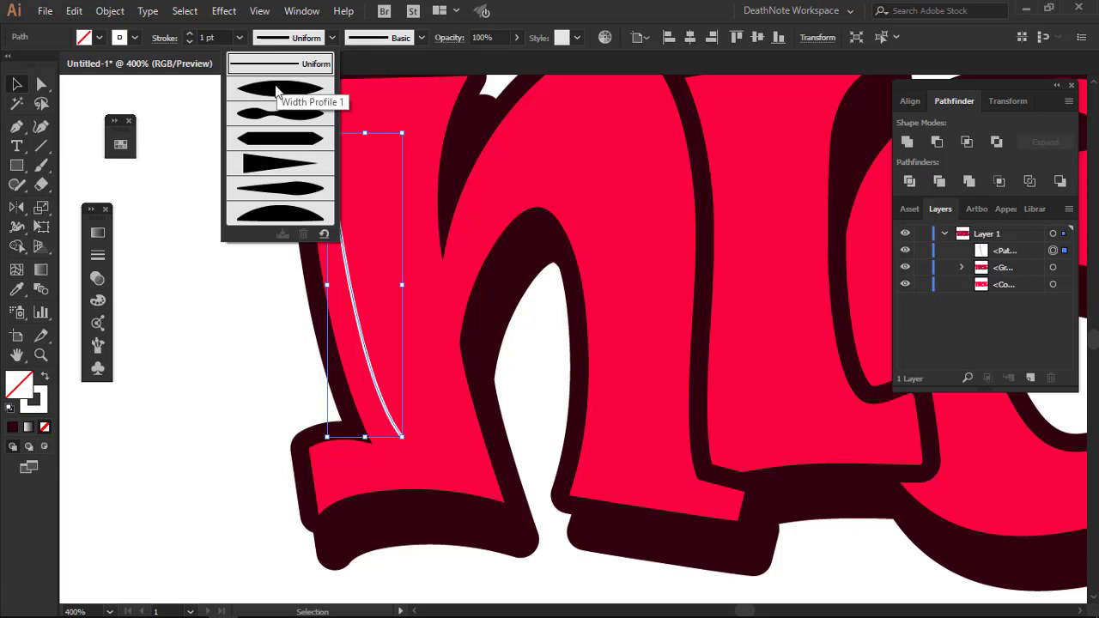
{"action": "left_click", "coordinate": [281, 113]}
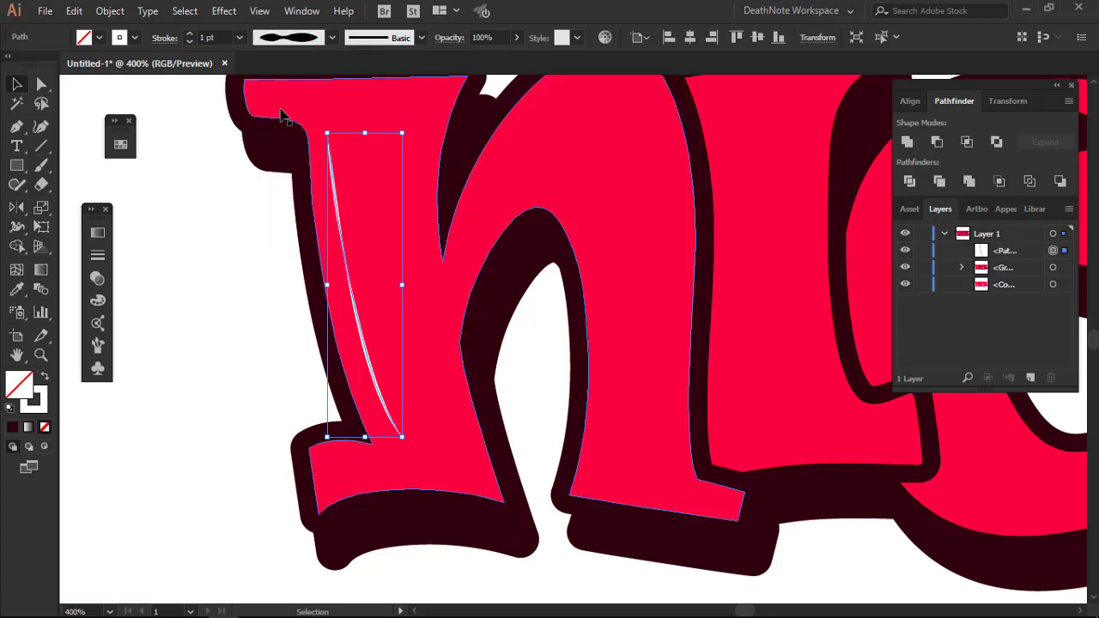
{"action": "left_click", "coordinate": [217, 38]}
{"action": "key", "text": "Up"}
{"action": "key", "text": "Up"}
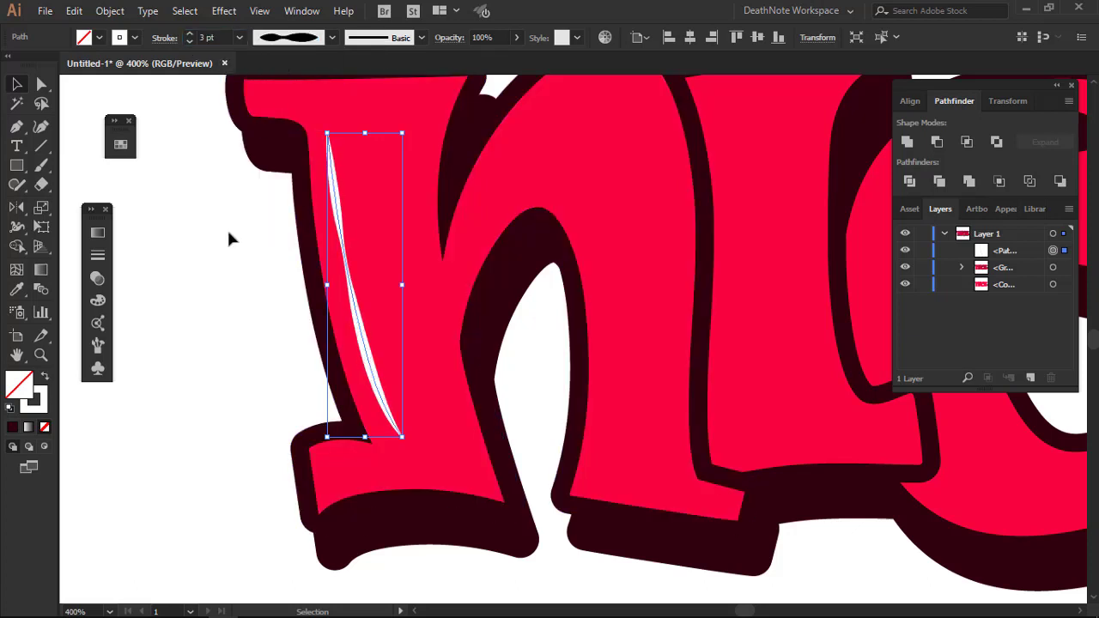
{"action": "left_click", "coordinate": [230, 239]}
Draw a second curved highlight path along the N's arch
{"action": "key", "text": "ctrl+minus"}
{"action": "key", "text": "p"}
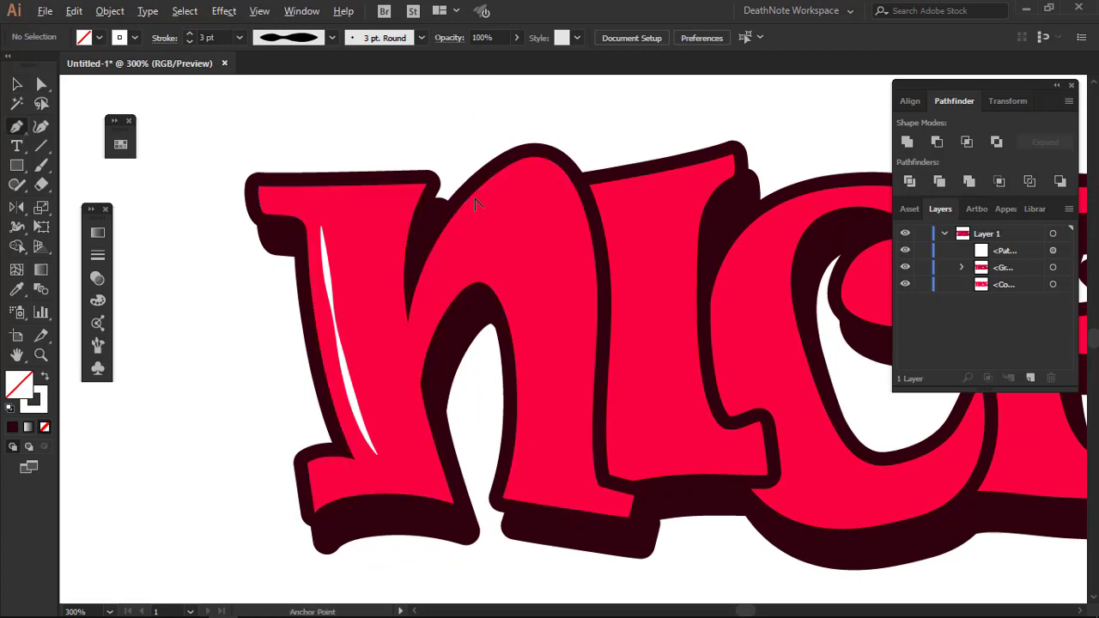
{"action": "left_click", "coordinate": [476, 203], "text": "ctrl"}
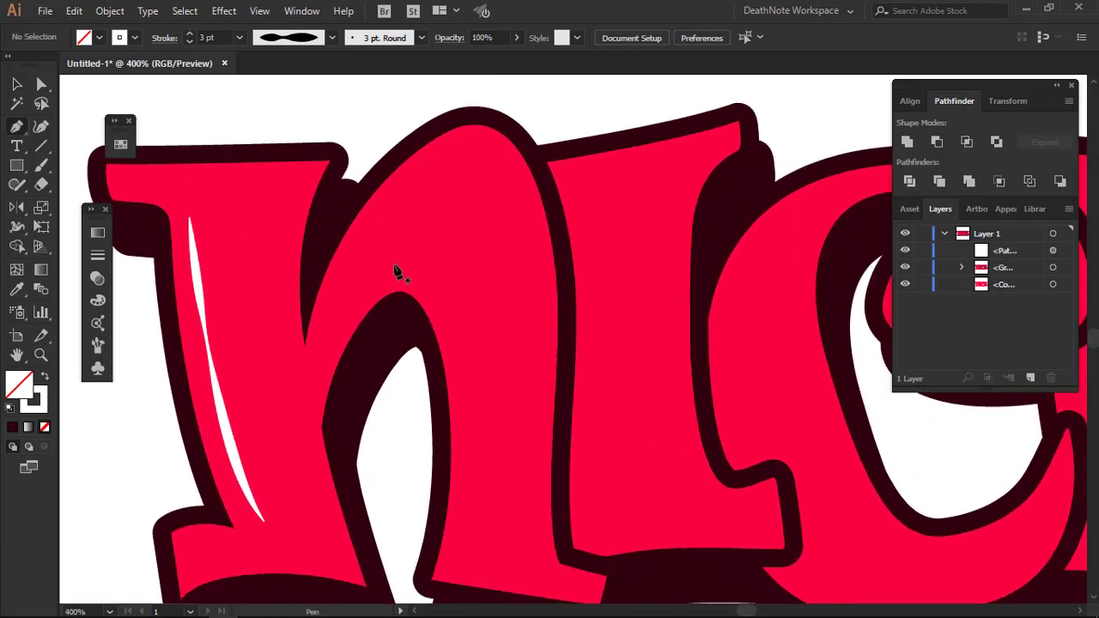
{"action": "left_click_drag", "start_coordinate": [388, 266], "coordinate": [460, 321]}
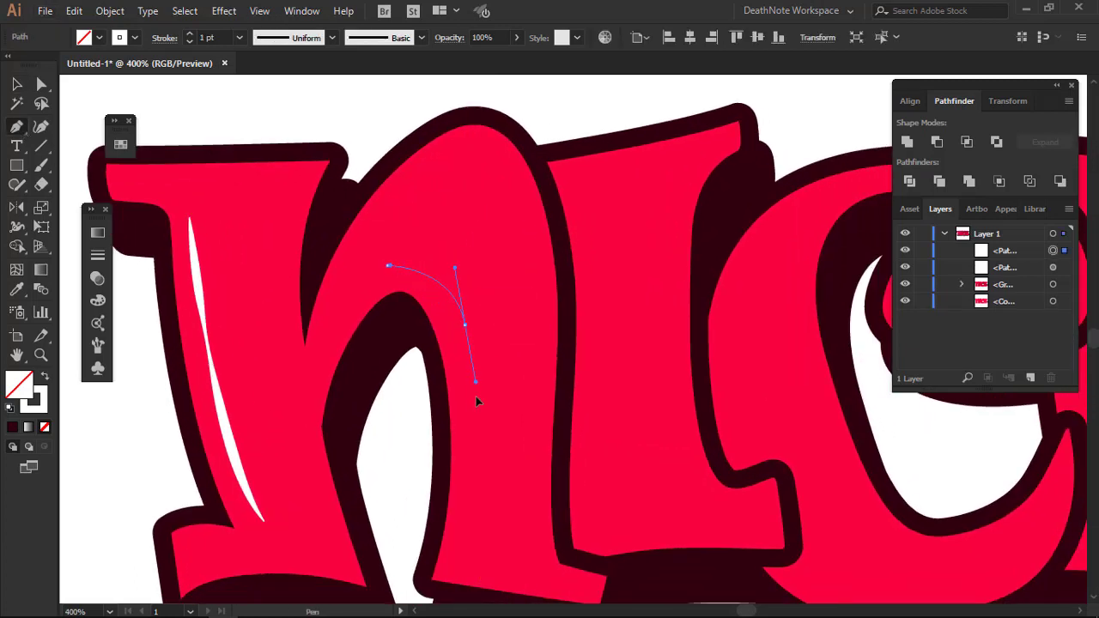
{"action": "left_click_drag", "start_coordinate": [477, 434], "coordinate": [468, 515]}
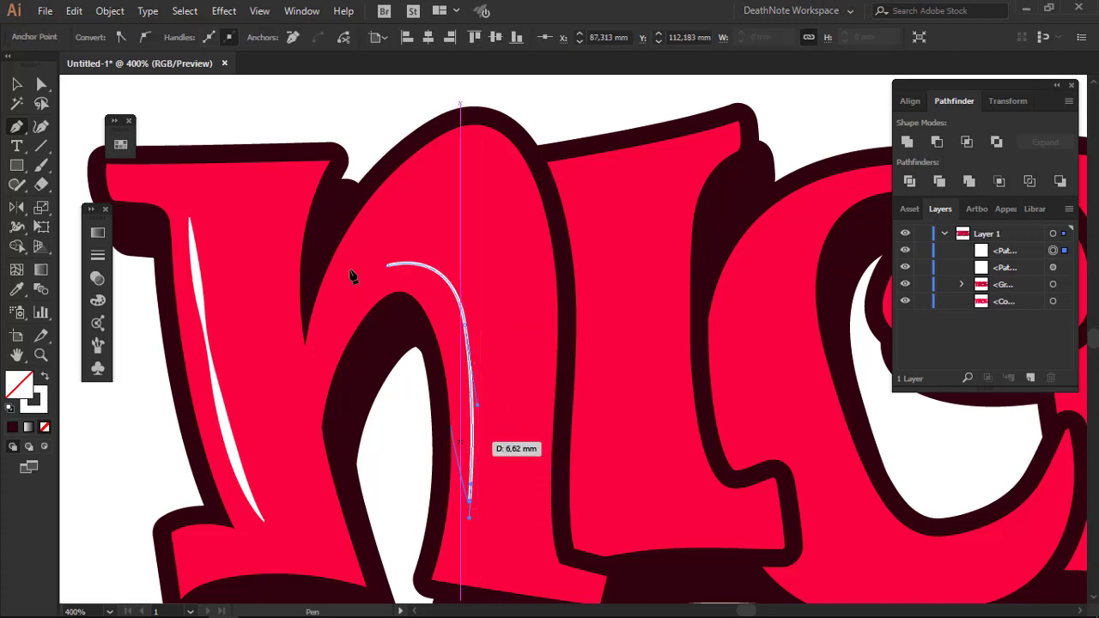
{"action": "left_click", "coordinate": [185, 10]}
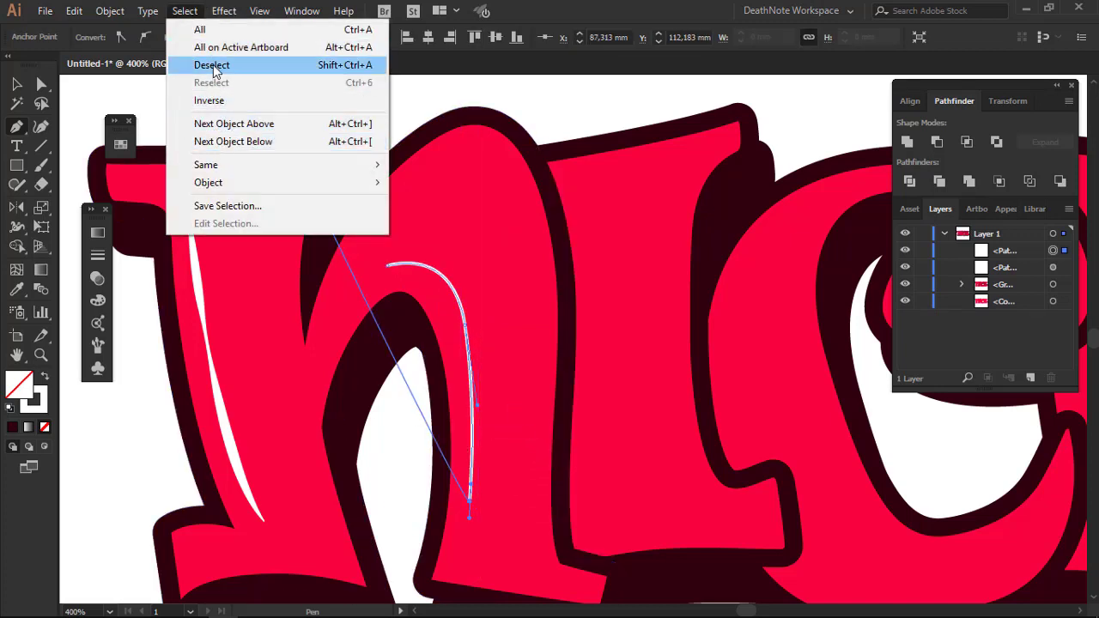
{"action": "left_click", "coordinate": [212, 65]}
Give the arch highlight a tapered width profile and a 4 pt stroke weight
{"action": "key", "text": "v"}
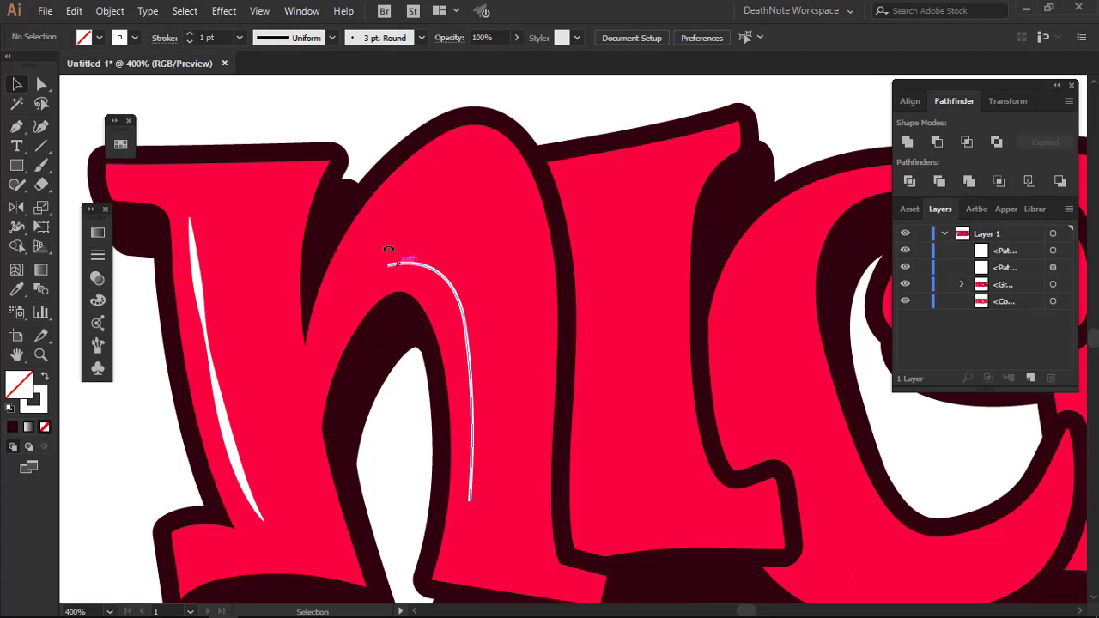
{"action": "left_click", "coordinate": [389, 253]}
{"action": "left_click", "coordinate": [273, 38]}
{"action": "left_click", "coordinate": [279, 124]}
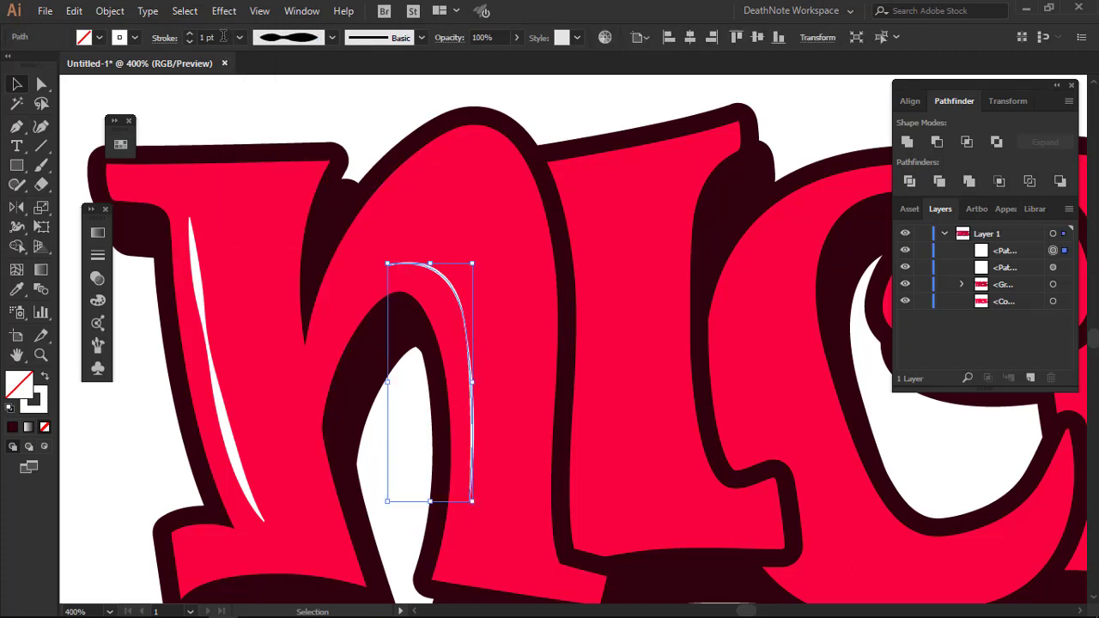
{"action": "type", "text": "4"}
{"action": "key", "text": "Return"}
{"action": "left_click", "coordinate": [304, 123]}
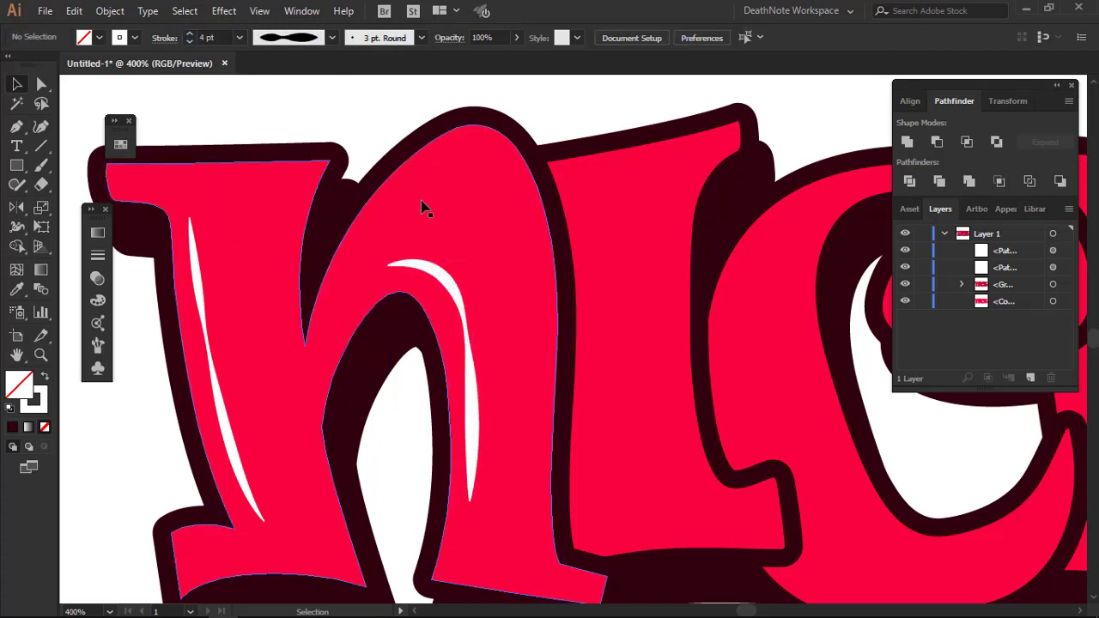
{"action": "scroll", "coordinate": [421, 209], "scroll_direction": "down", "scroll_amount": 3}
Draw a highlight path down the letter I
{"action": "scroll", "coordinate": [567, 223], "scroll_direction": "up", "scroll_amount": 1}
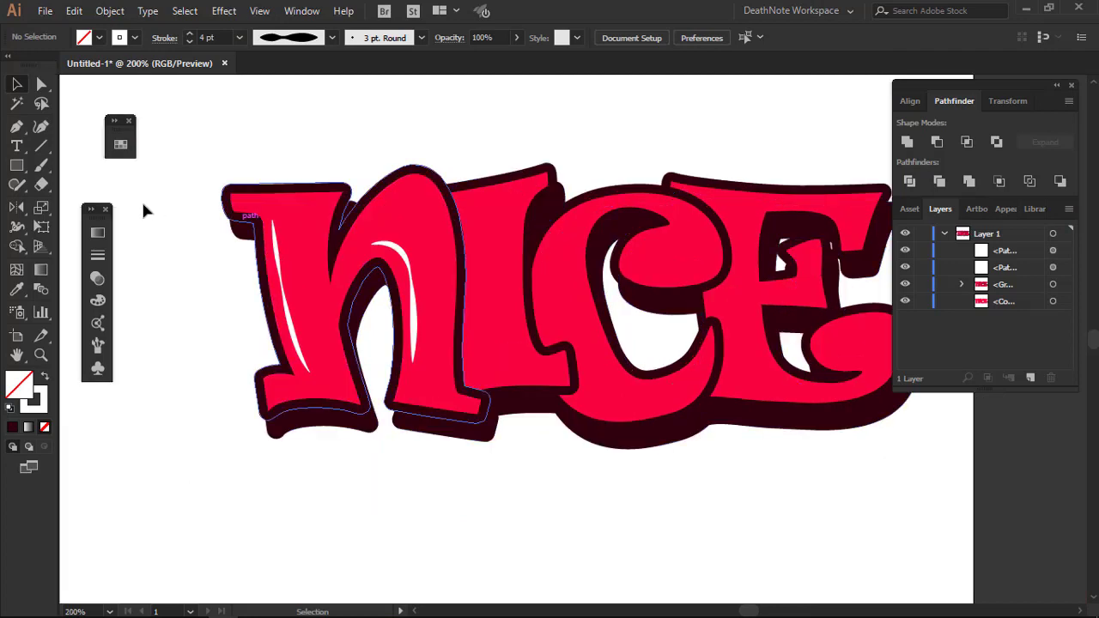
{"action": "left_click", "coordinate": [17, 126]}
{"action": "scroll", "coordinate": [515, 202], "scroll_direction": "up", "scroll_amount": 1}
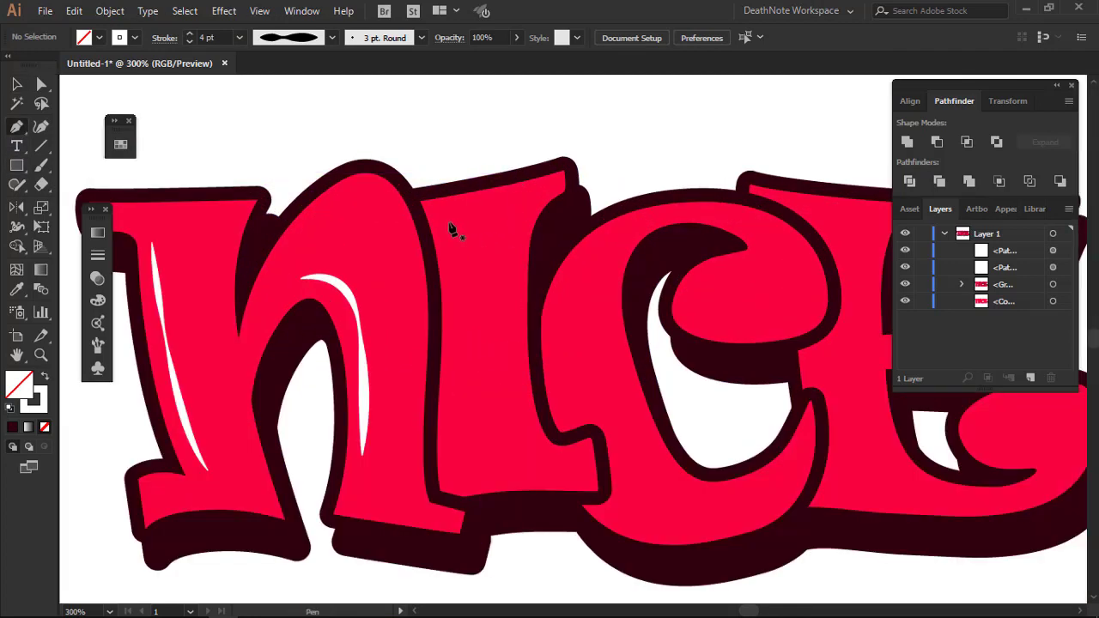
{"action": "scroll", "coordinate": [455, 249], "scroll_direction": "down", "scroll_amount": 2}
{"action": "left_click", "coordinate": [437, 135]}
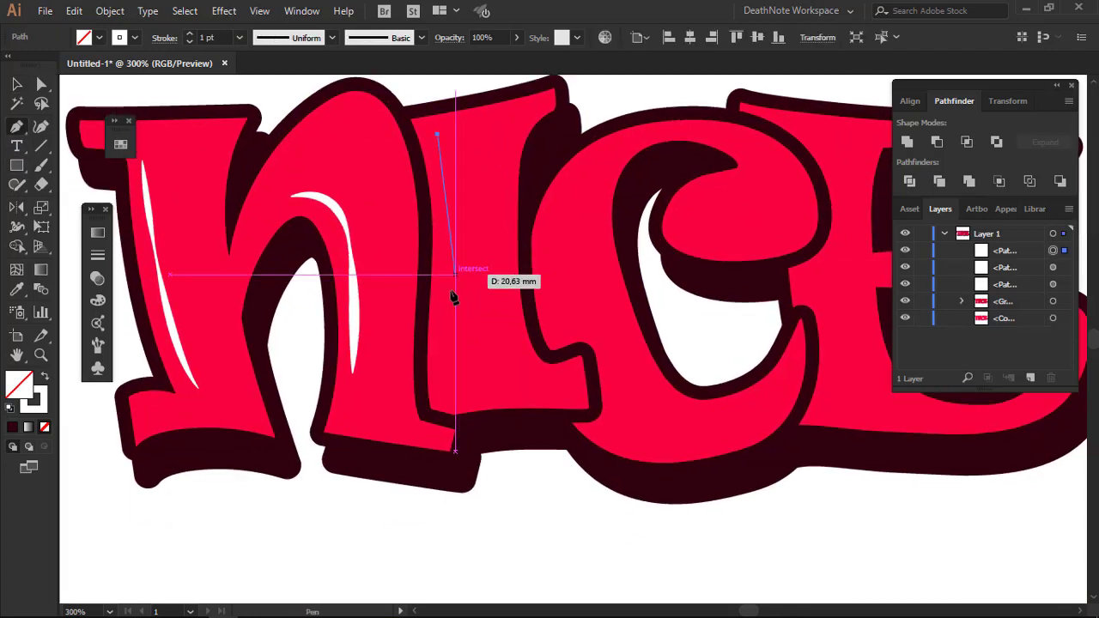
{"action": "left_click_drag", "start_coordinate": [449, 290], "coordinate": [443, 356]}
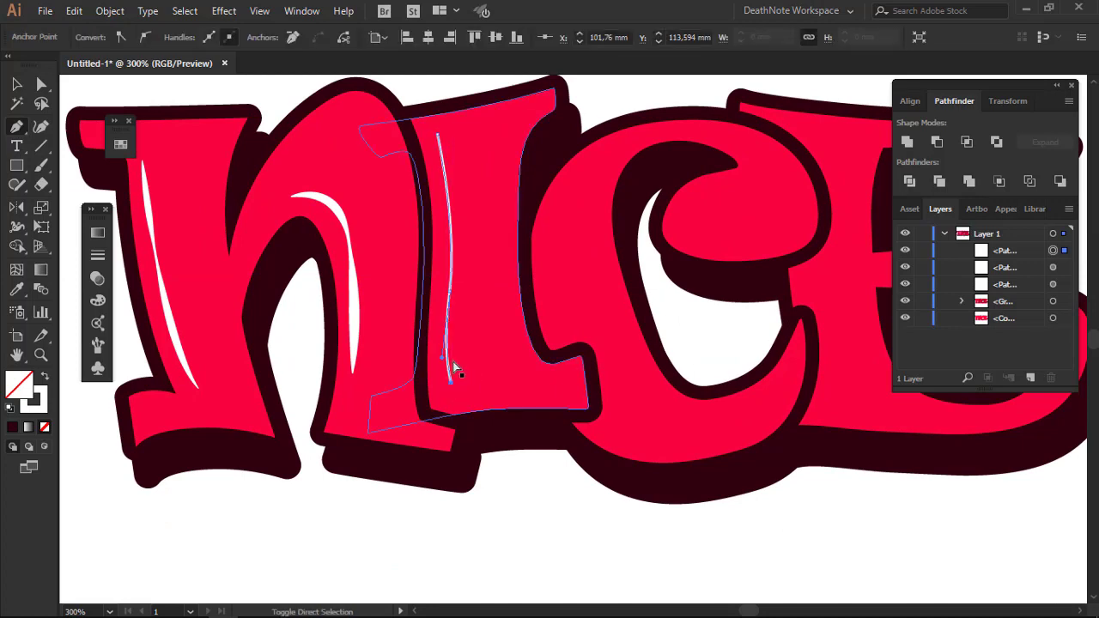
{"action": "key", "text": "ctrl+shift+a"}
Give the I highlight a bulging tapered width profile at 4 pt
{"action": "key", "text": "v"}
{"action": "left_click", "coordinate": [440, 144]}
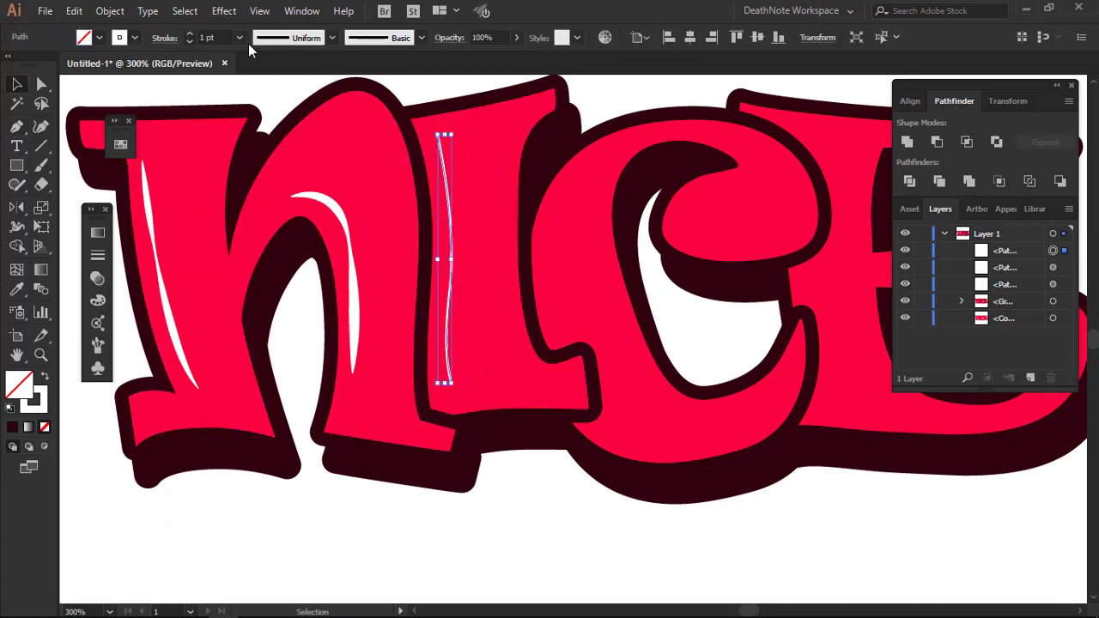
{"action": "left_click", "coordinate": [257, 38]}
{"action": "left_click", "coordinate": [236, 73]}
{"action": "key", "text": "Up"}
{"action": "key", "text": "Up"}
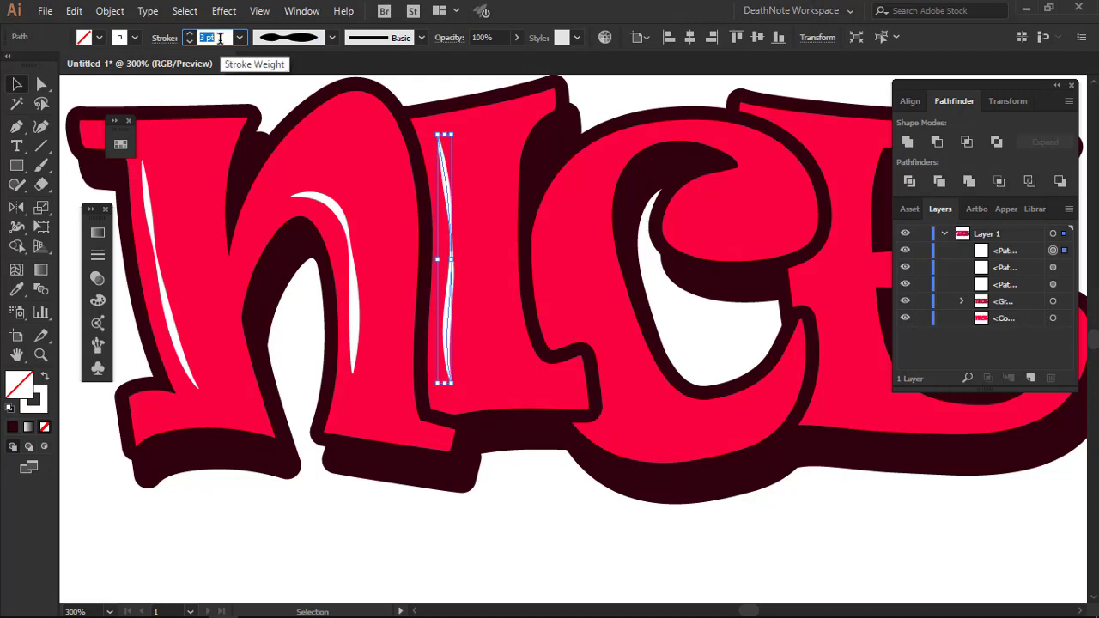
{"action": "key", "text": "Up"}
{"action": "left_click", "coordinate": [512, 543]}
Draw a curved highlight along the C's left edge
{"action": "scroll", "coordinate": [595, 432], "scroll_direction": "down", "scroll_amount": 2, "text": "alt"}
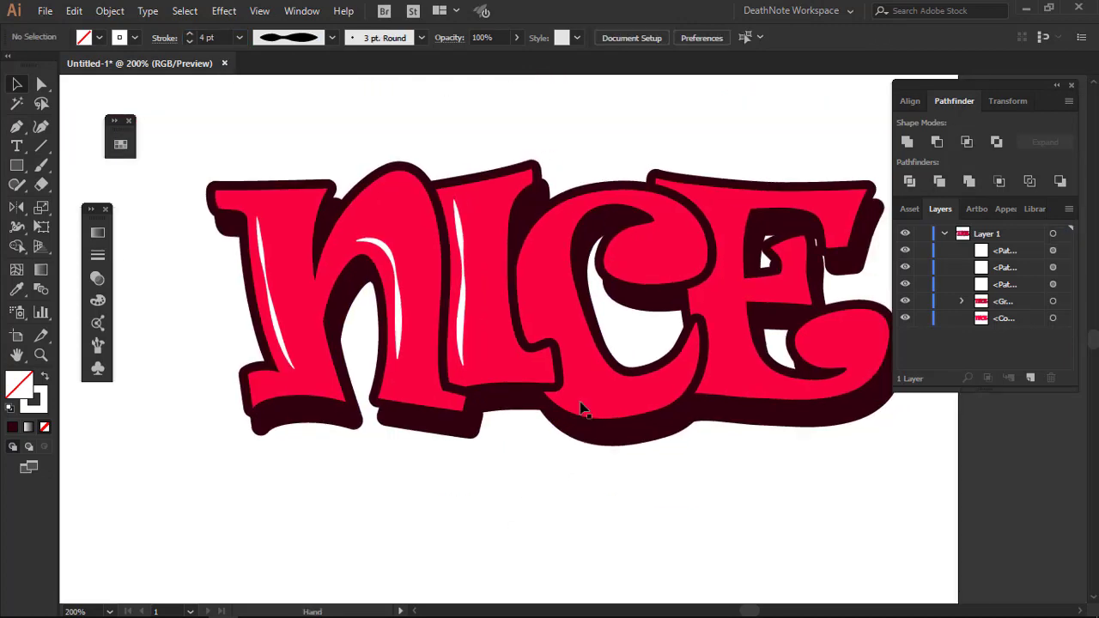
{"action": "key", "text": "ctrl+0"}
{"action": "scroll", "coordinate": [300, 316], "scroll_direction": "up", "scroll_amount": 3, "text": "alt"}
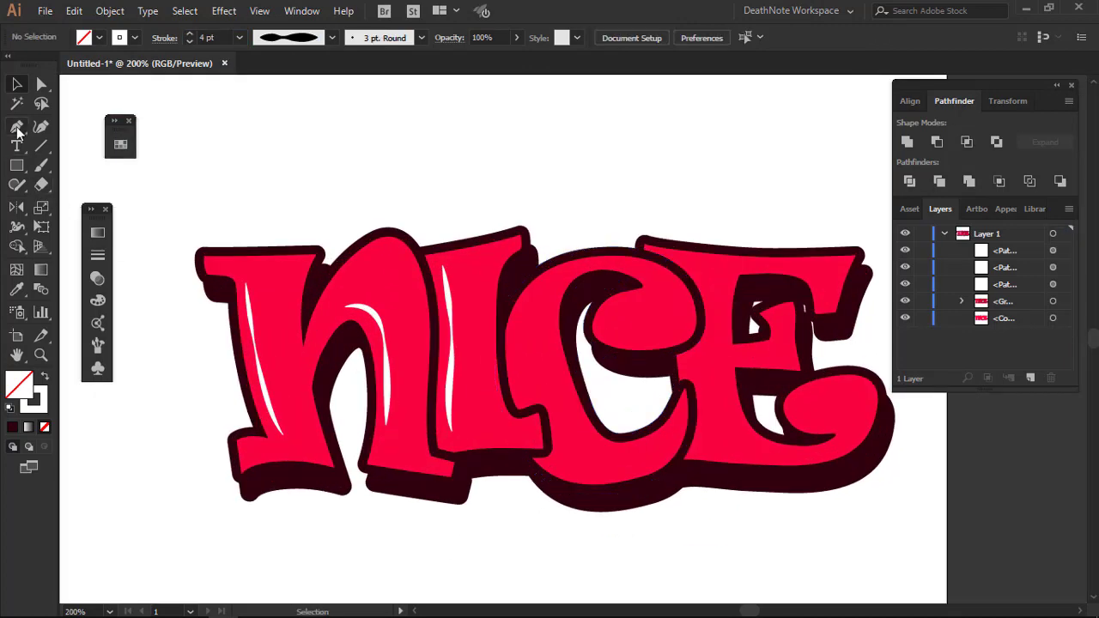
{"action": "scroll", "coordinate": [533, 322], "scroll_direction": "up", "scroll_amount": 1, "text": "alt"}
{"action": "left_click", "coordinate": [550, 221]}
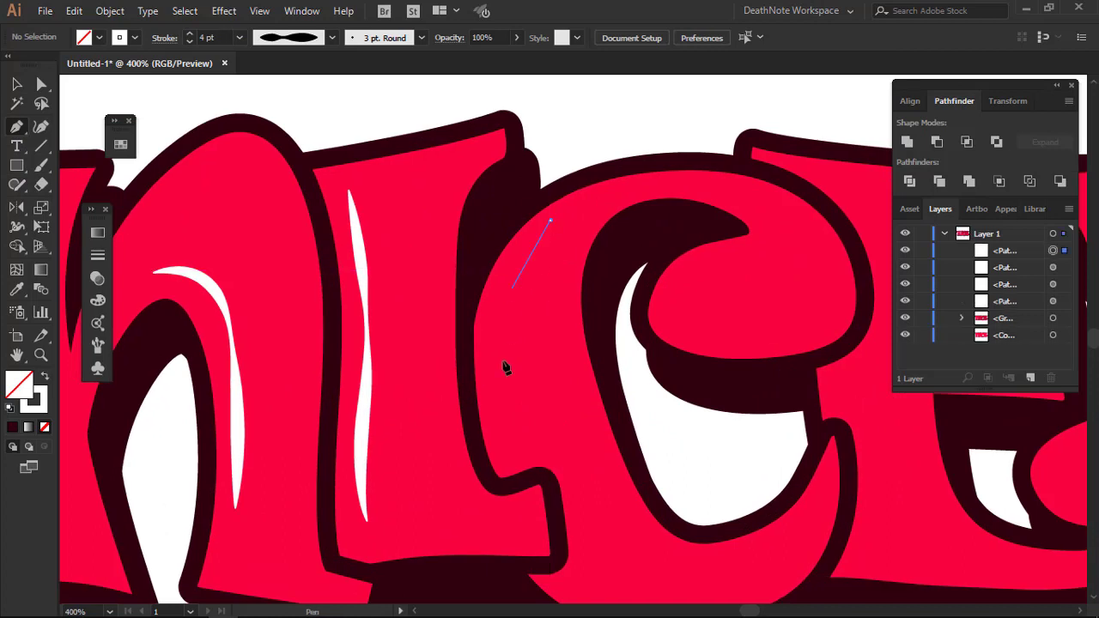
{"action": "left_click_drag", "start_coordinate": [517, 457], "coordinate": [549, 507]}
{"action": "left_click", "coordinate": [595, 535], "text": "ctrl"}
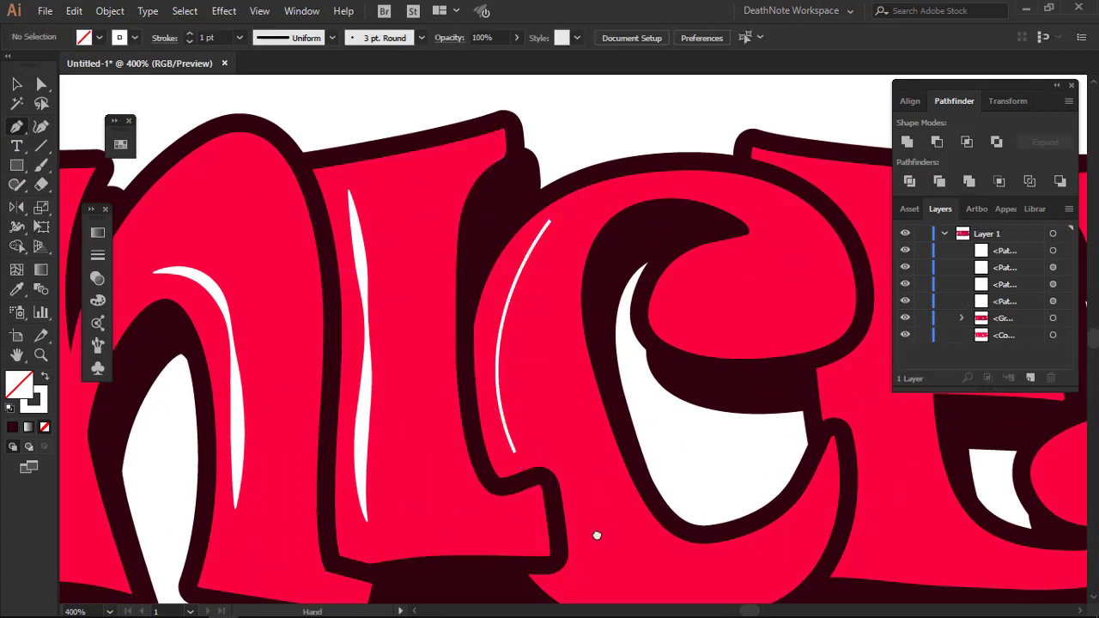
Draw highlights along the C's bottom and around its inner top curl
{"action": "left_click_drag", "start_coordinate": [596, 535], "coordinate": [469, 392]}
{"action": "left_click", "coordinate": [468, 387]}
{"action": "left_click", "coordinate": [619, 389]}
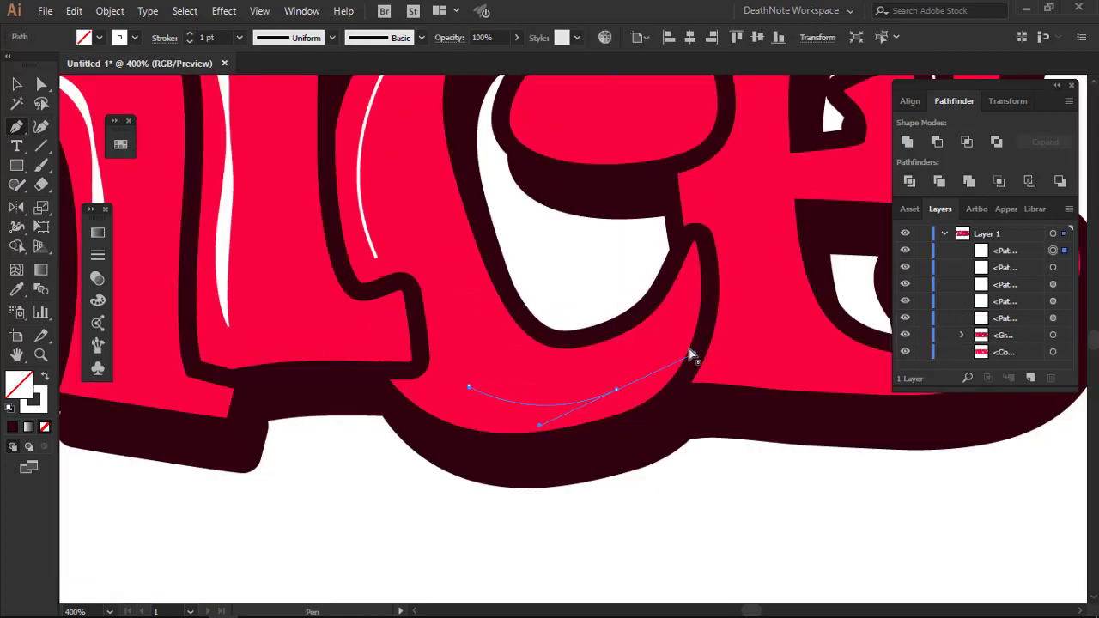
{"action": "left_click", "coordinate": [587, 287], "text": "ctrl"}
{"action": "mouse_move", "coordinate": [587, 91]}
{"action": "left_mouse_down"}
{"action": "mouse_move", "coordinate": [560, 262]}
{"action": "mouse_move", "coordinate": [496, 321]}
{"action": "left_mouse_up"}
{"action": "left_click", "coordinate": [579, 225]}
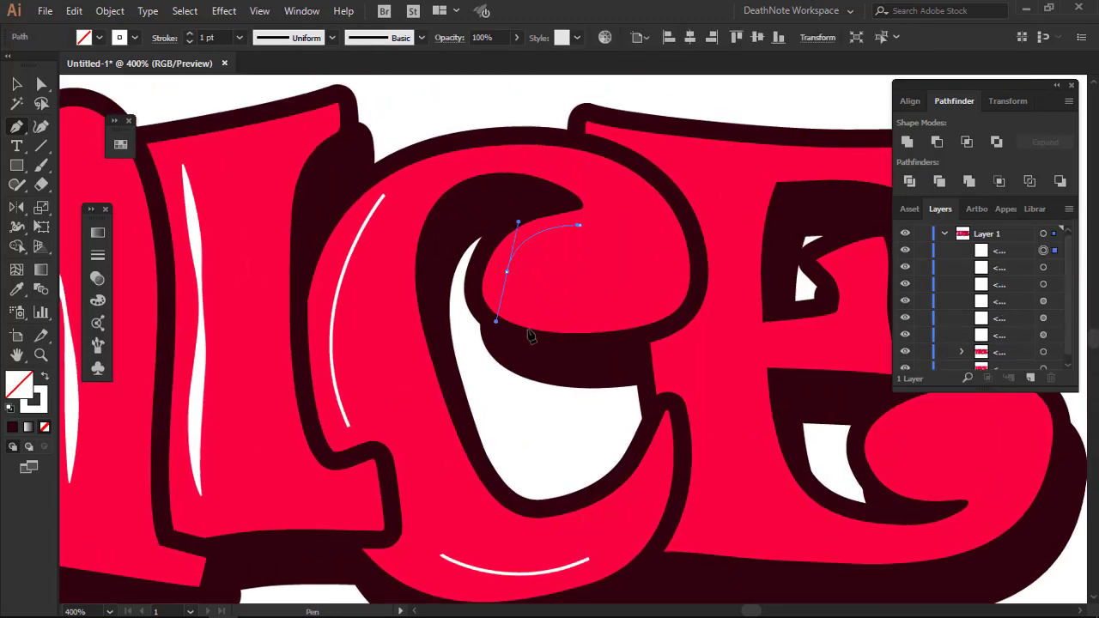
{"action": "left_click_drag", "start_coordinate": [639, 326], "coordinate": [695, 283]}
{"action": "left_click", "coordinate": [735, 255], "text": "ctrl"}
Draw curved highlights along the E's bottom and down its stem
{"action": "mouse_move", "coordinate": [877, 387]}
{"action": "left_mouse_down"}
{"action": "mouse_move", "coordinate": [624, 369]}
{"action": "mouse_move", "coordinate": [620, 464]}
{"action": "left_mouse_up"}
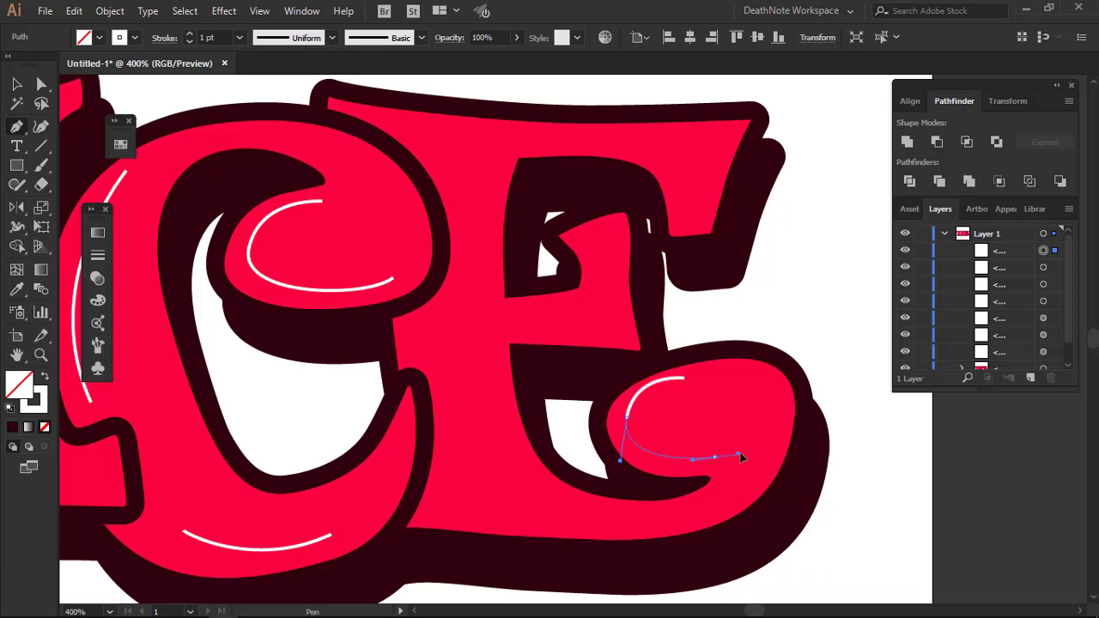
{"action": "left_click", "coordinate": [584, 506], "text": "ctrl"}
{"action": "left_click_drag", "start_coordinate": [485, 519], "coordinate": [631, 527]}
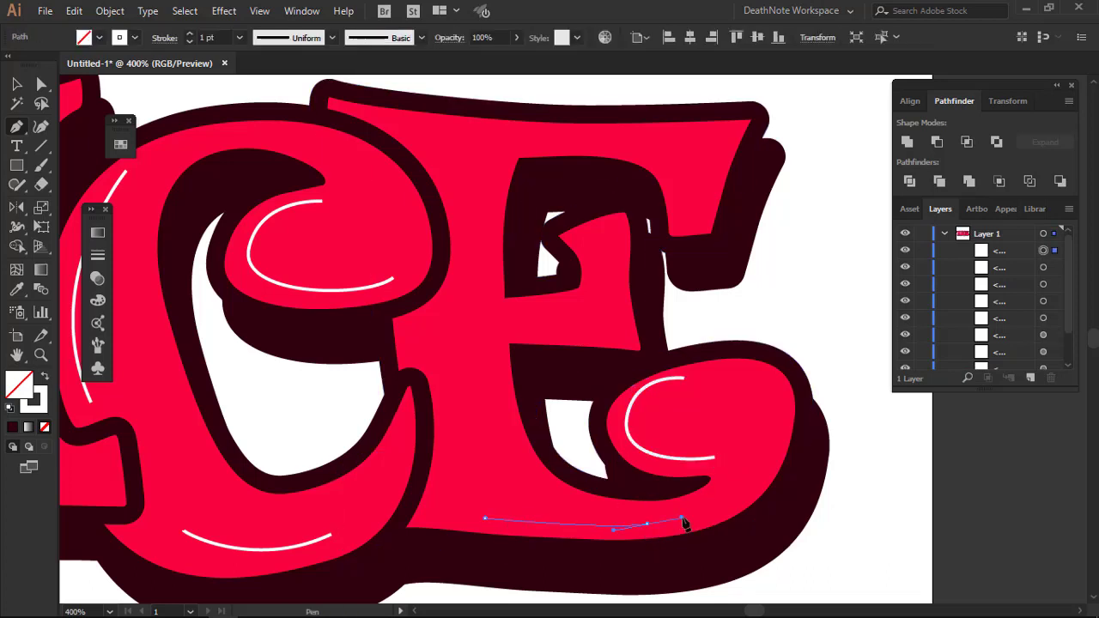
{"action": "left_click", "coordinate": [626, 478], "text": "ctrl"}
{"action": "left_click_drag", "start_coordinate": [433, 140], "coordinate": [465, 215]}
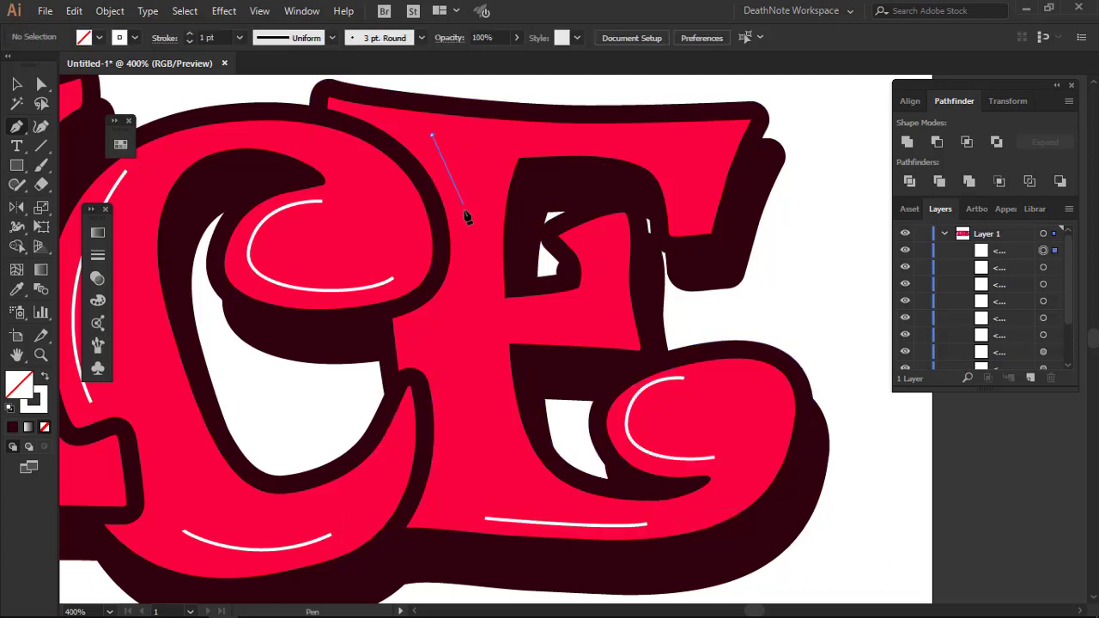
{"action": "left_click_drag", "start_coordinate": [456, 376], "coordinate": [463, 323]}
{"action": "left_click", "coordinate": [461, 314], "text": "ctrl"}
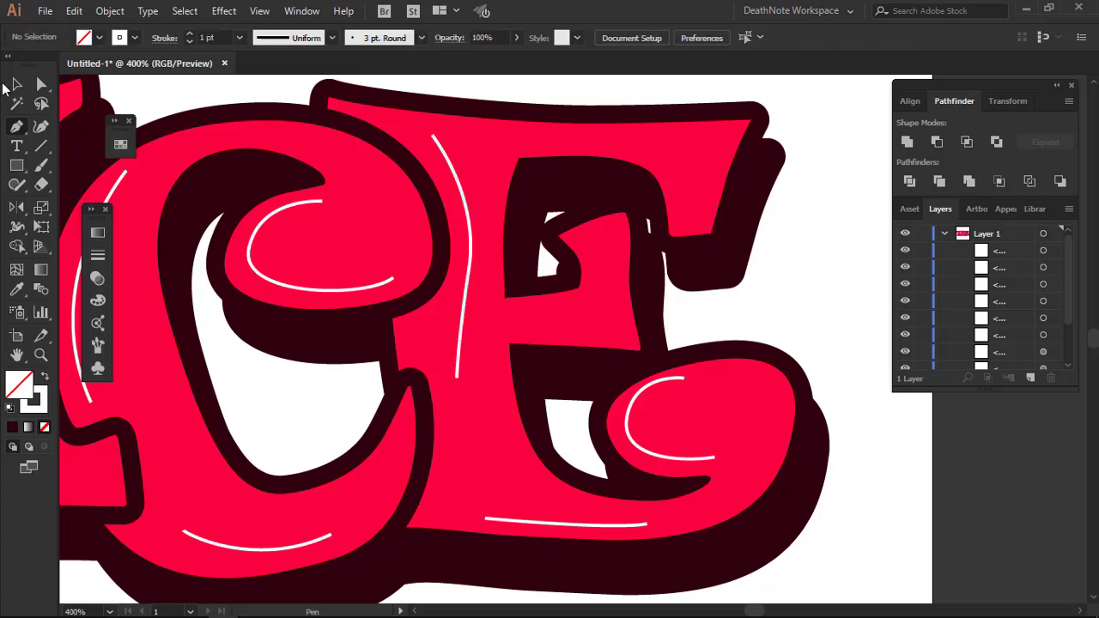
Select the E's stem, bowl and bottom highlight paths, then clear the selection
{"action": "key", "text": "v"}
{"action": "left_click", "coordinate": [456, 182]}
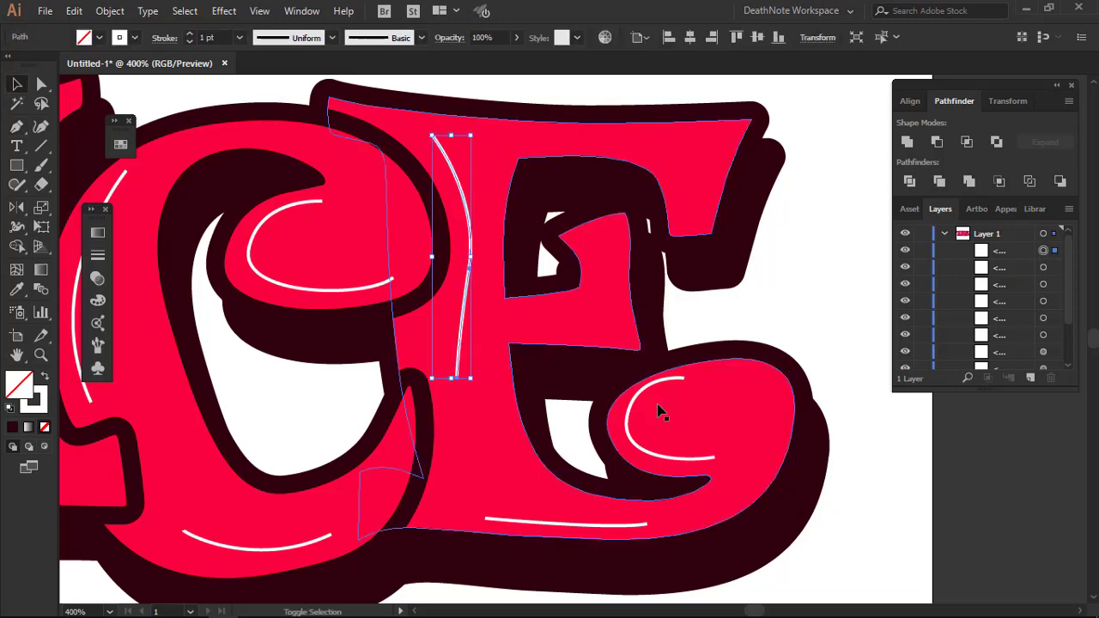
{"action": "left_click", "coordinate": [650, 391], "text": "shift"}
{"action": "left_click_drag", "start_coordinate": [544, 527], "coordinate": [605, 442]}
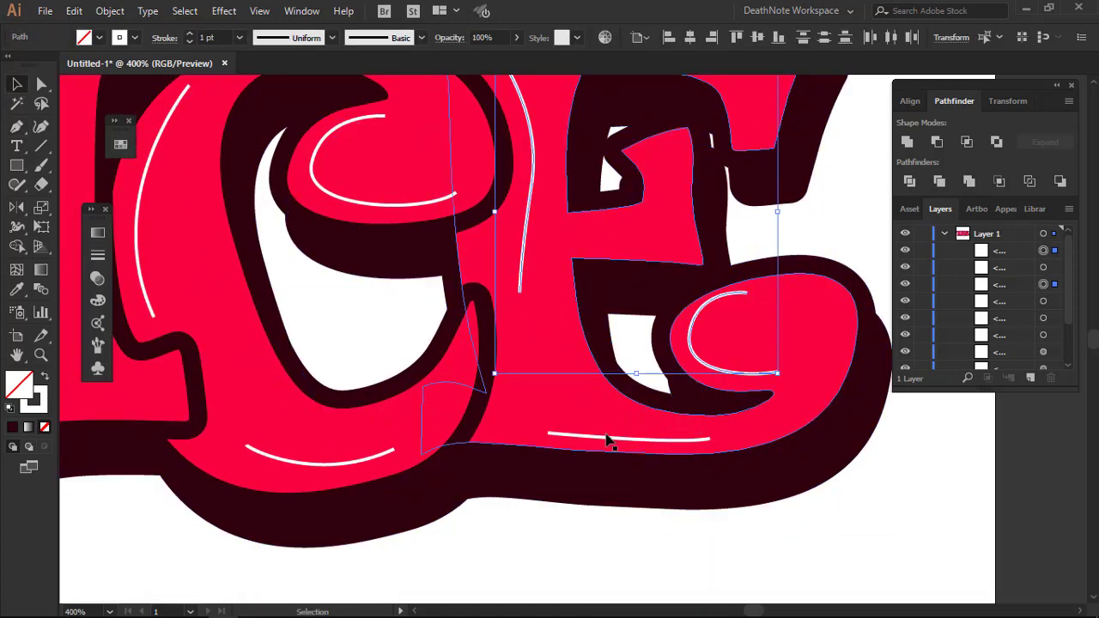
{"action": "left_click", "coordinate": [600, 439], "text": "shift"}
{"action": "left_click_drag", "start_coordinate": [575, 296], "coordinate": [561, 421]}
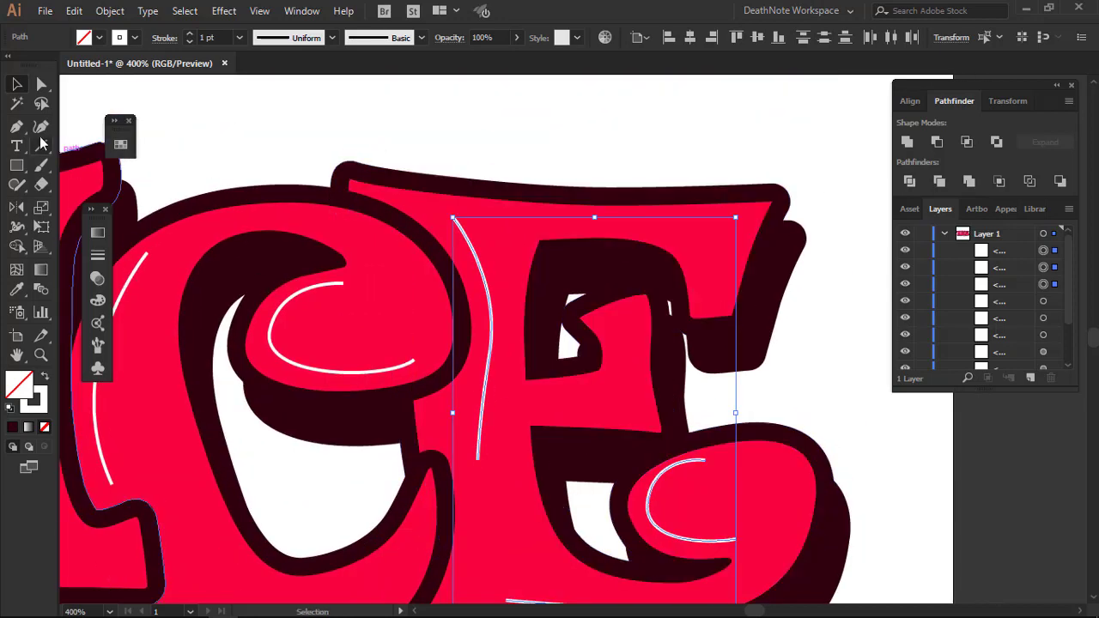
{"action": "key", "text": "p"}
{"action": "key", "text": "ctrl+shift+a"}
Draw highlights inside the E's middle and on its top-right arm
{"action": "left_click", "coordinate": [606, 319]}
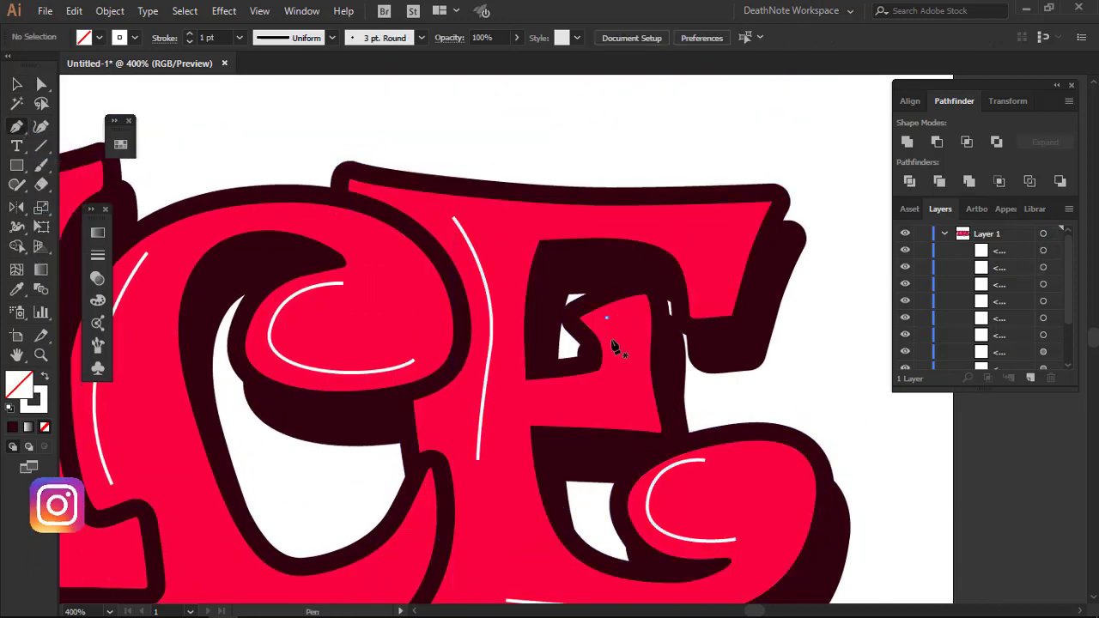
{"action": "left_click_drag", "start_coordinate": [600, 392], "coordinate": [567, 396]}
{"action": "key", "text": "ctrl+shift+a"}
{"action": "left_click", "coordinate": [664, 224]}
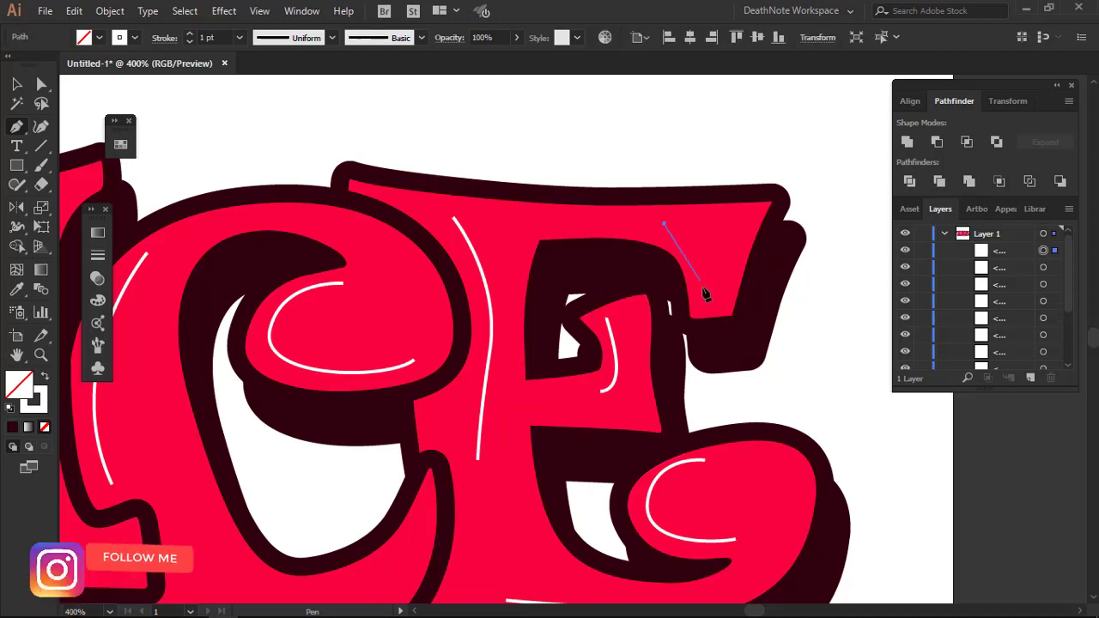
{"action": "left_click_drag", "start_coordinate": [696, 307], "coordinate": [689, 358]}
{"action": "key", "text": "ctrl+shift+a"}
{"action": "left_click", "coordinate": [16, 83]}
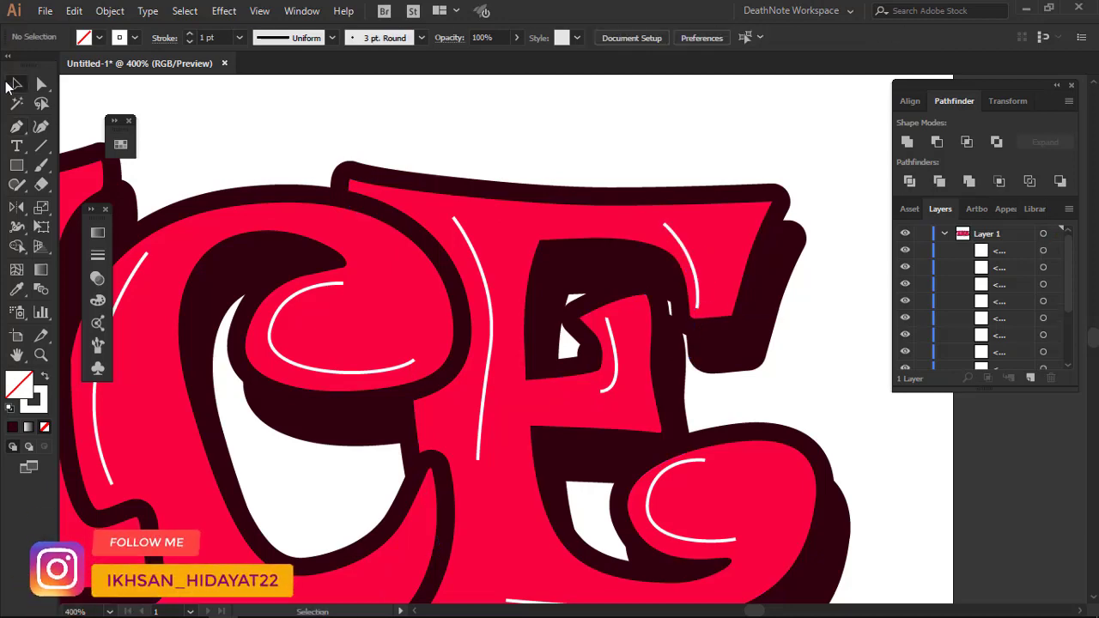
Shift-select all the thin white highlight paths on the E and C
{"action": "left_click", "coordinate": [457, 226]}
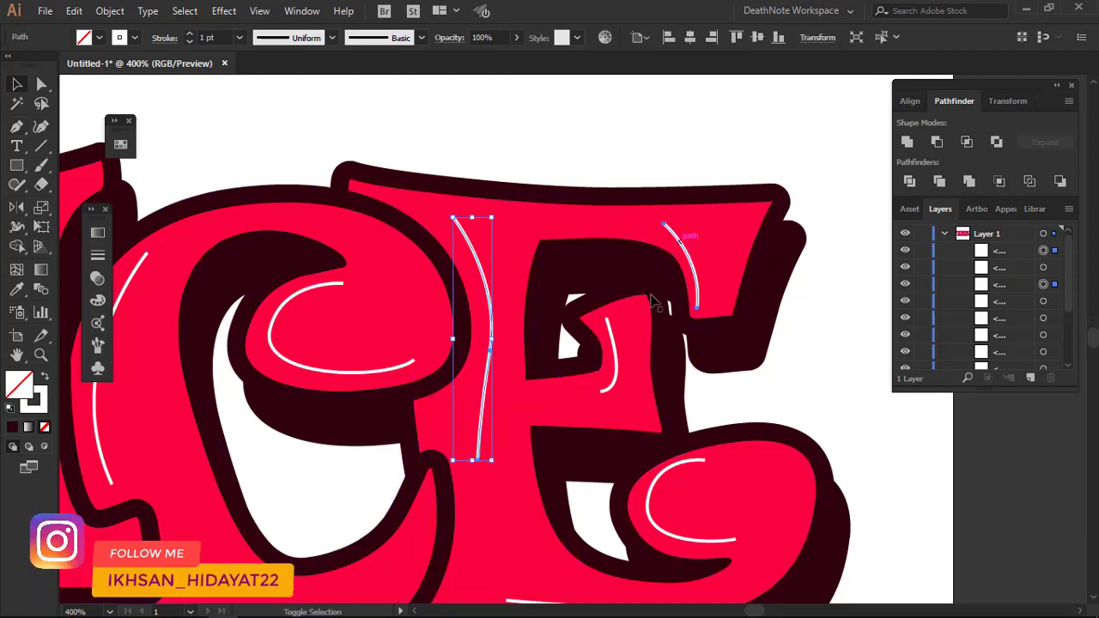
{"action": "left_click", "coordinate": [687, 243], "text": "shift"}
{"action": "left_click", "coordinate": [607, 323], "text": "shift"}
{"action": "scroll", "coordinate": [609, 330], "scroll_direction": "down", "scroll_amount": 2}
{"action": "scroll", "coordinate": [608, 339], "scroll_direction": "down", "scroll_amount": 4}
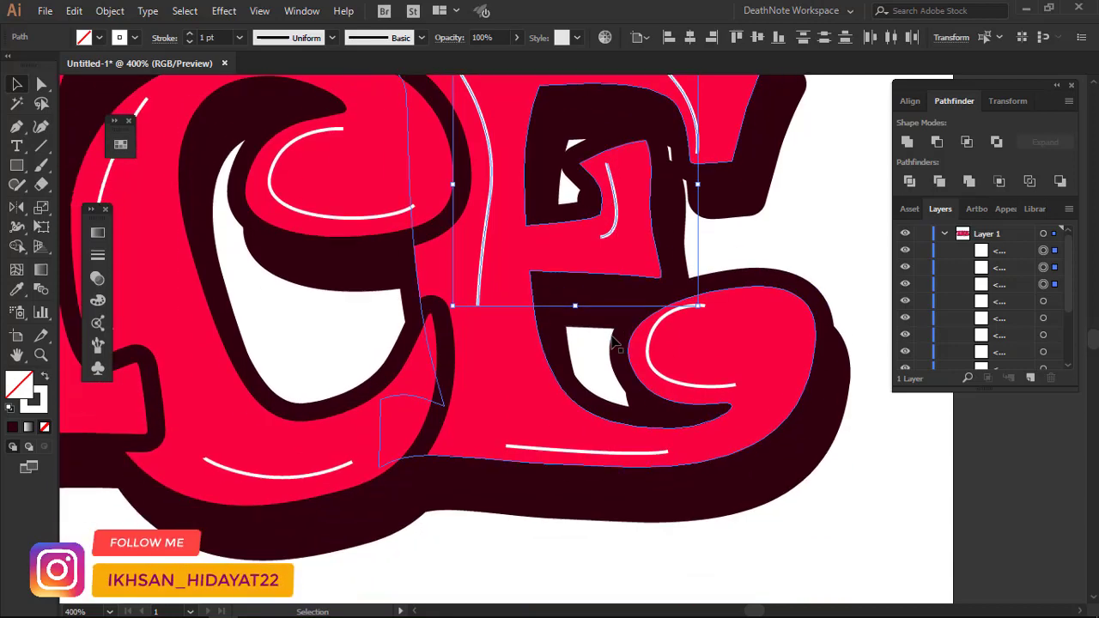
{"action": "left_click", "coordinate": [650, 367], "text": "shift"}
{"action": "left_click", "coordinate": [562, 448], "text": "shift"}
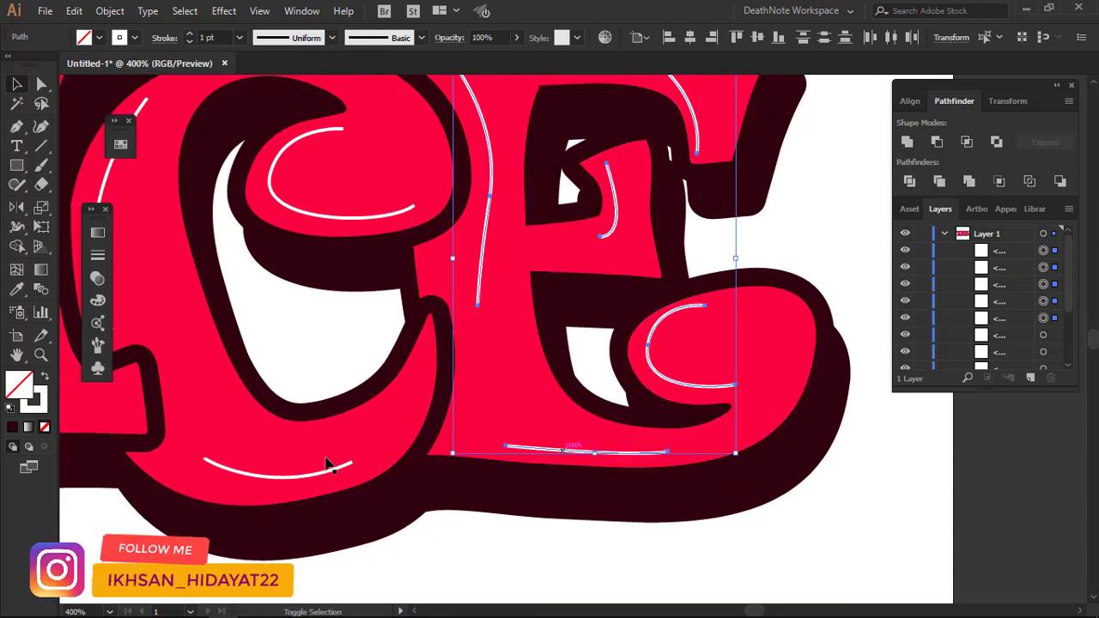
{"action": "left_click", "coordinate": [305, 473], "text": "shift"}
{"action": "scroll", "coordinate": [360, 360], "scroll_direction": "up", "scroll_amount": 3}
{"action": "scroll", "coordinate": [378, 326], "scroll_direction": "left", "scroll_amount": 4}
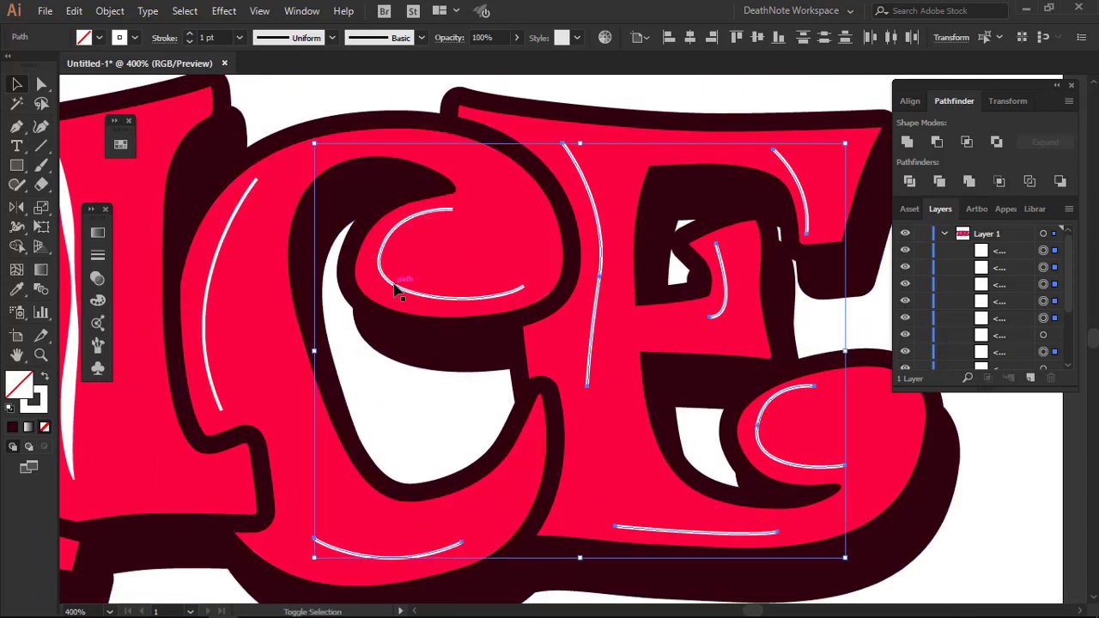
{"action": "scroll", "coordinate": [503, 263], "scroll_direction": "down", "scroll_amount": 2}
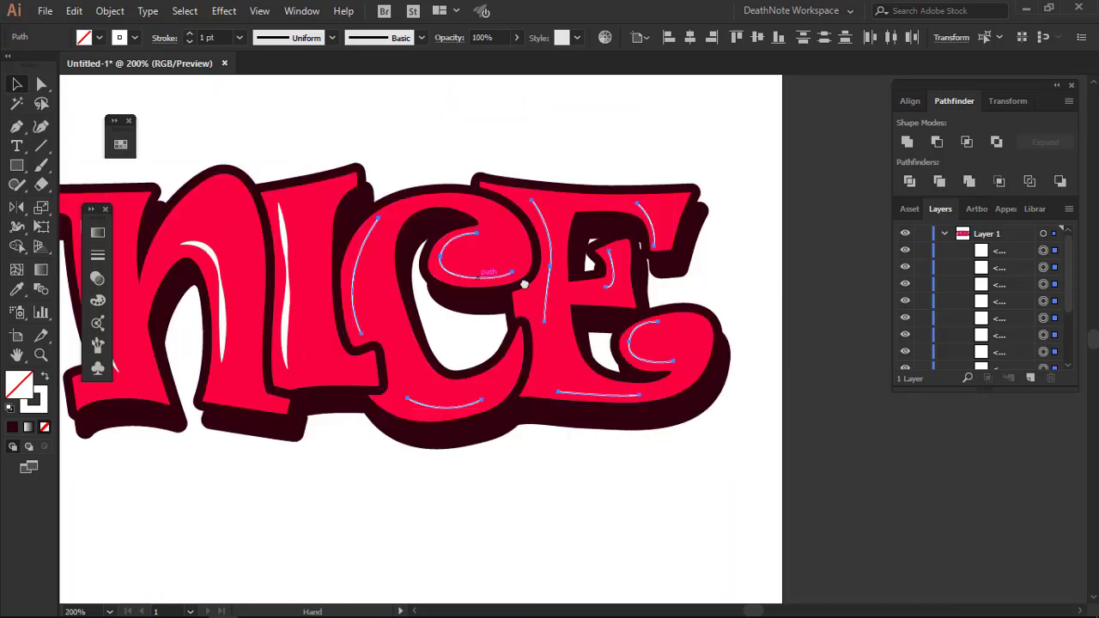
Apply the tapered width profile and 4 pt stroke weight to the selected highlights
{"action": "left_click", "coordinate": [273, 38]}
{"action": "left_click", "coordinate": [265, 108]}
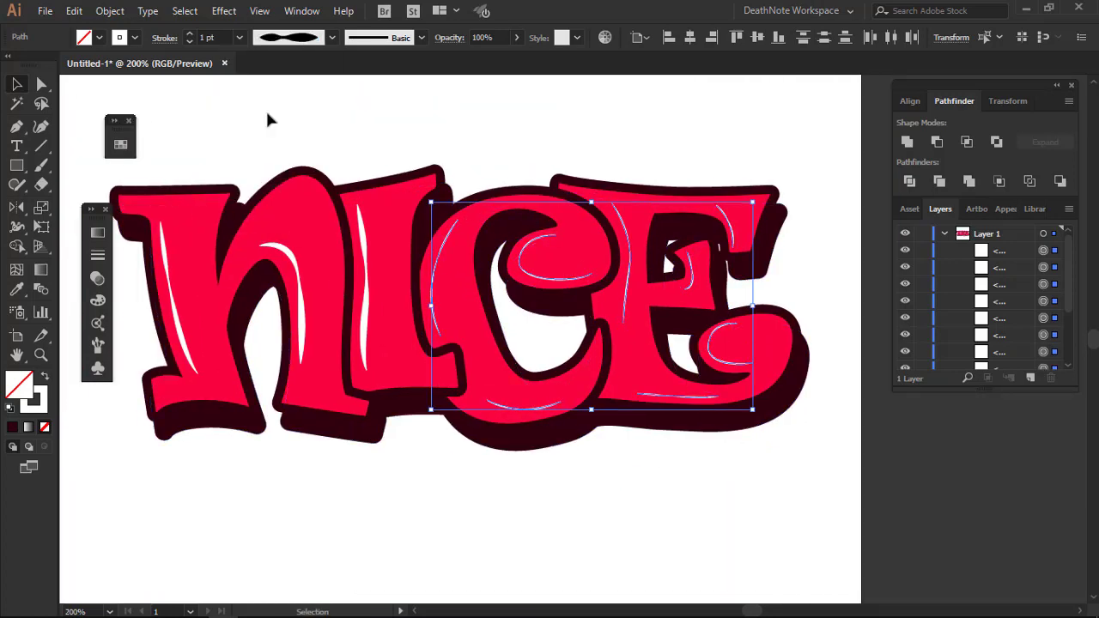
{"action": "key", "text": "Up"}
{"action": "key", "text": "Up"}
{"action": "key", "text": "Up"}
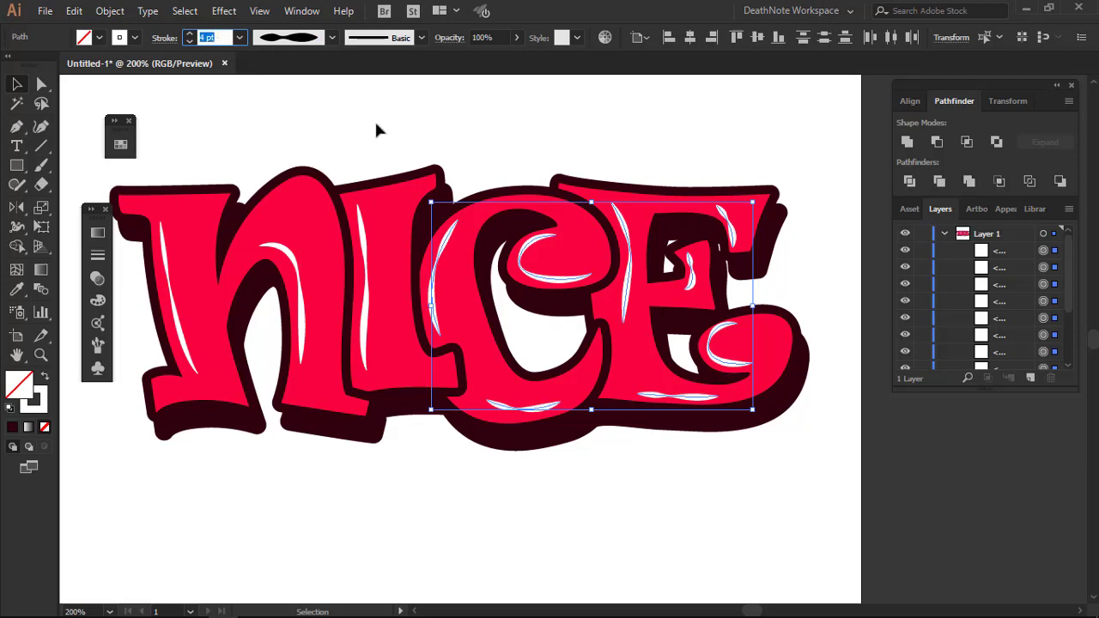
{"action": "left_click", "coordinate": [375, 127]}
{"action": "scroll", "coordinate": [679, 194], "scroll_direction": "down", "scroll_amount": 3}
{"action": "scroll", "coordinate": [633, 186], "scroll_direction": "up", "scroll_amount": 2}
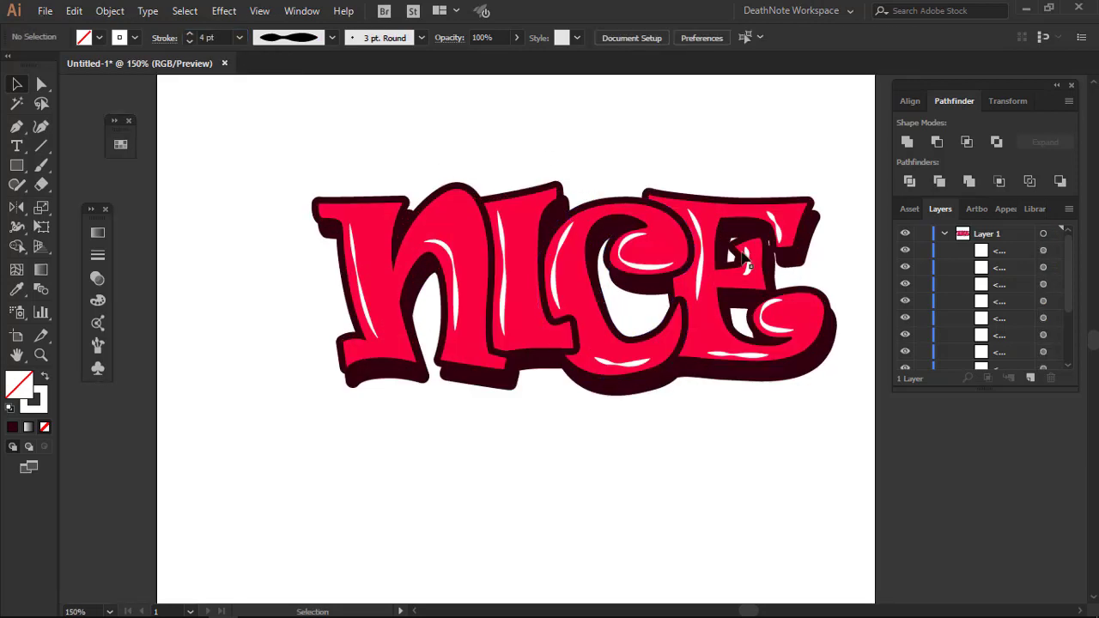
{"action": "left_click_drag", "start_coordinate": [610, 273], "coordinate": [540, 288]}
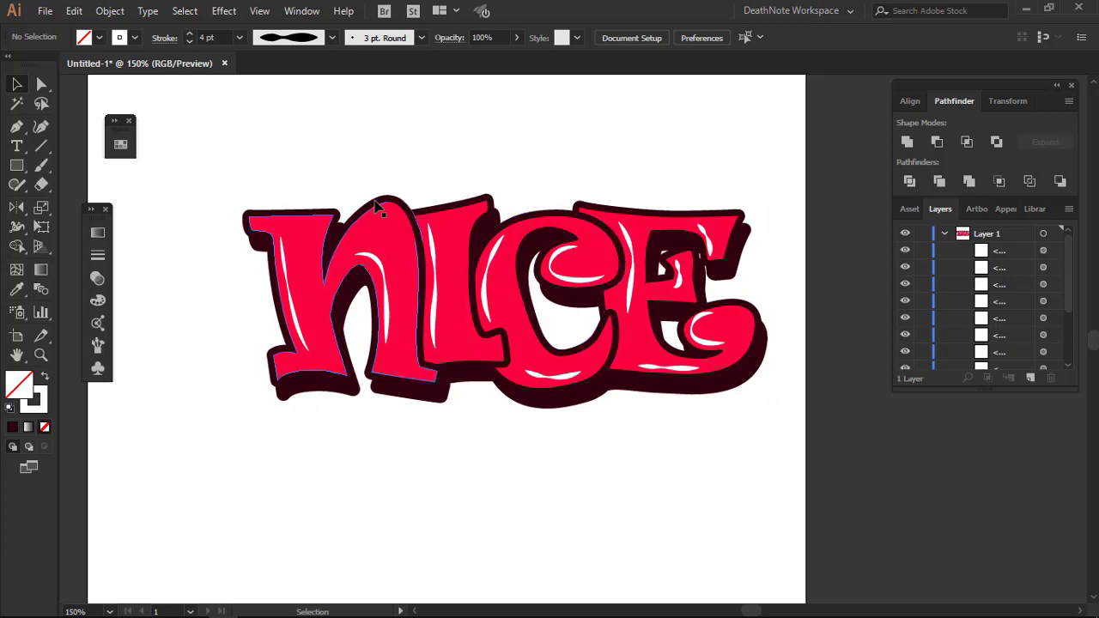
Duplicate the NICE lettering group and Unite the copy into one red silhouette
{"action": "left_click", "coordinate": [383, 199]}
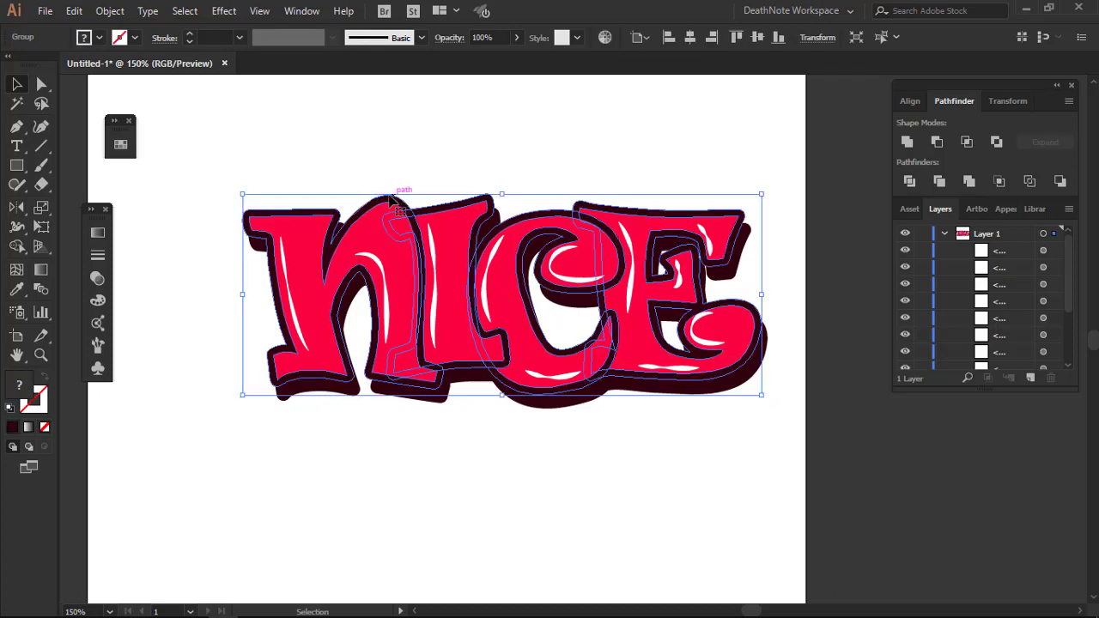
{"action": "scroll", "coordinate": [1069, 285], "scroll_direction": "down", "scroll_amount": 5}
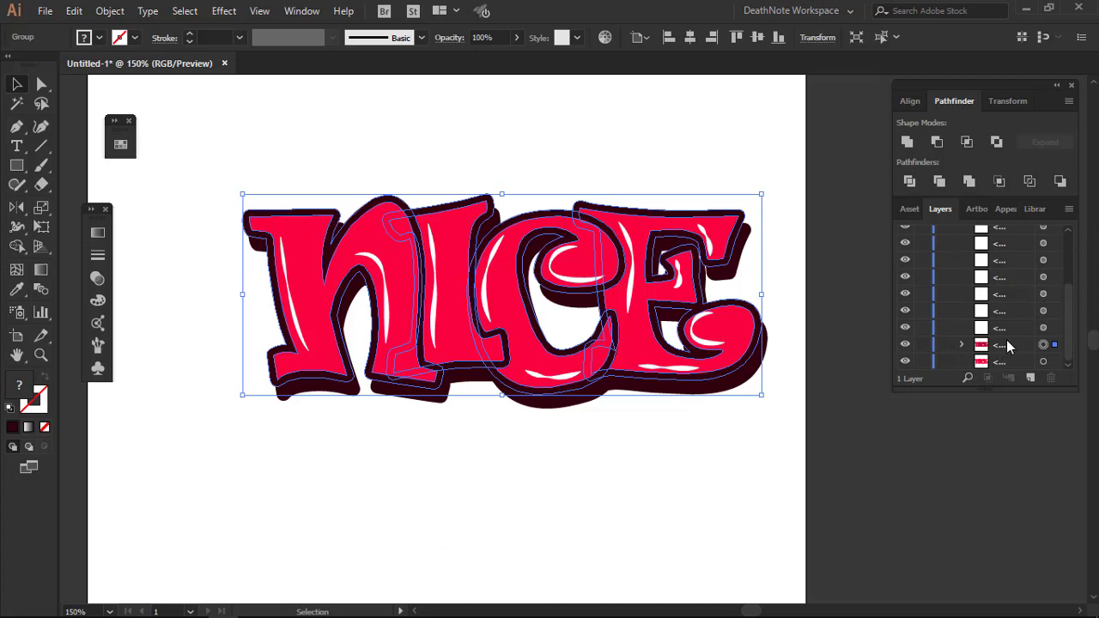
{"action": "mouse_move", "coordinate": [1006, 349]}
{"action": "left_mouse_down"}
{"action": "mouse_move", "coordinate": [1032, 367]}
{"action": "mouse_move", "coordinate": [1031, 380]}
{"action": "left_mouse_up"}
{"action": "left_click", "coordinate": [908, 142]}
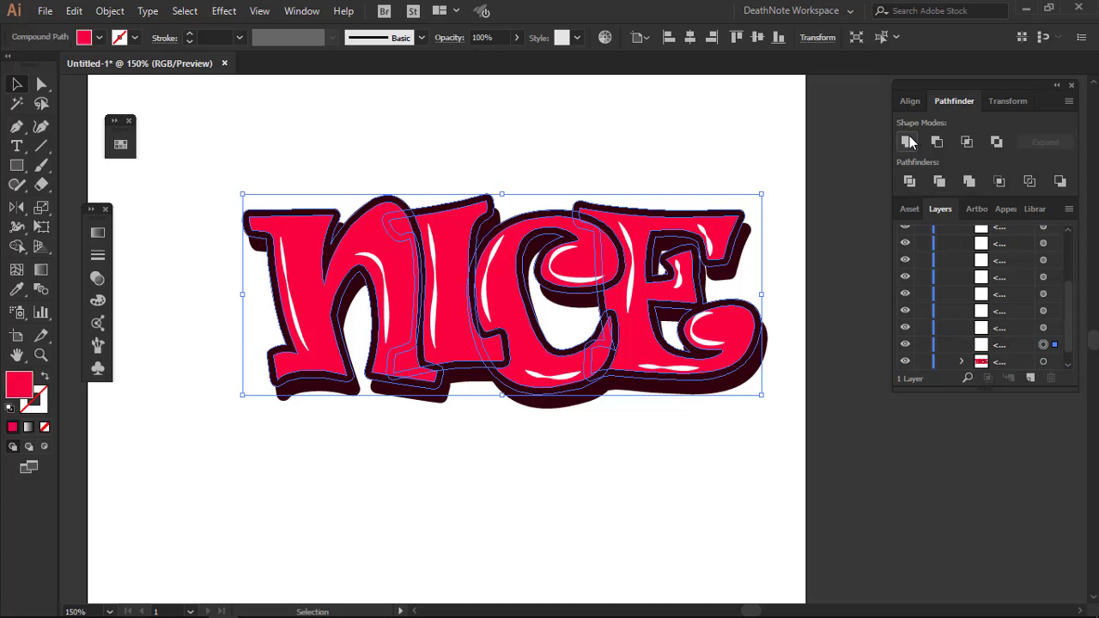
{"action": "left_click", "coordinate": [908, 141]}
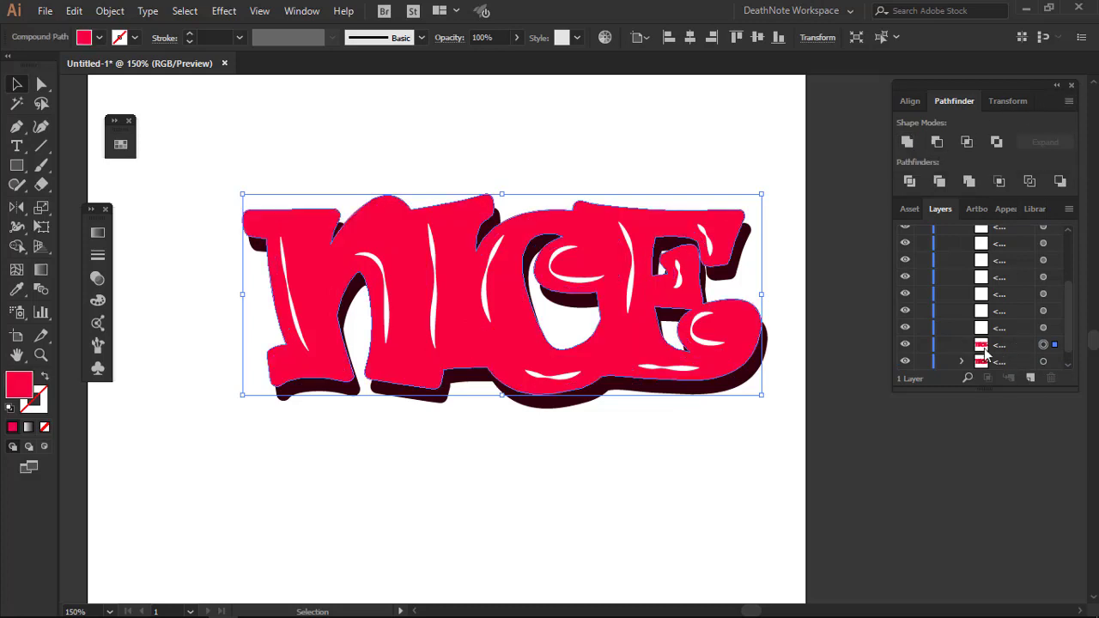
Draw a curved-bottom shape over the letters' tops and Intersect it with the silhouette
{"action": "key", "text": "p"}
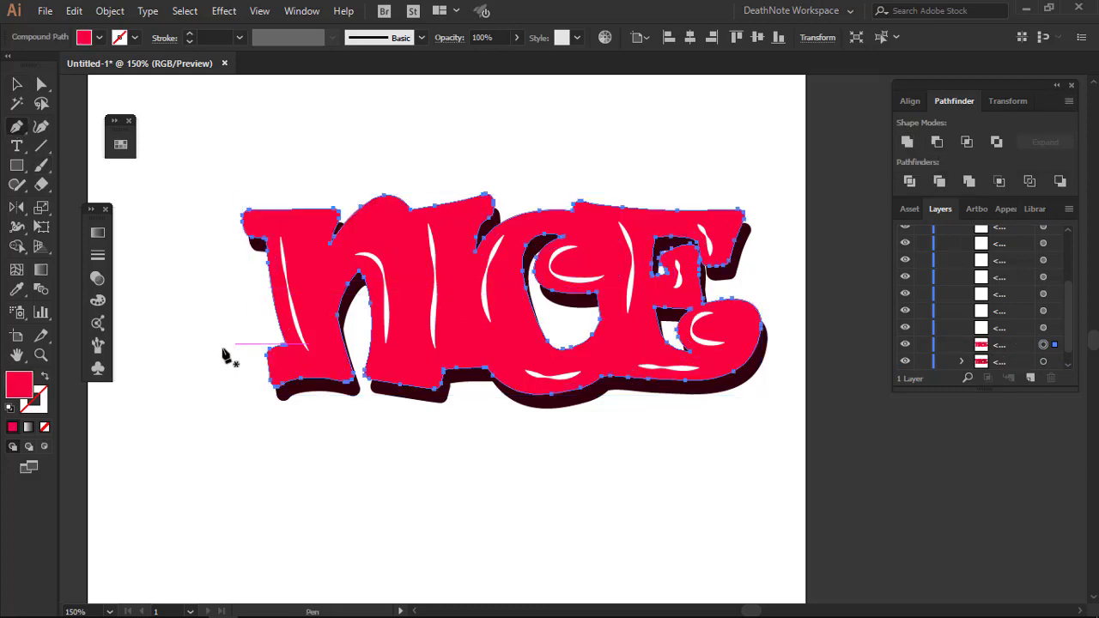
{"action": "left_click", "coordinate": [216, 373]}
{"action": "mouse_move", "coordinate": [764, 236]}
{"action": "left_mouse_down"}
{"action": "mouse_move", "coordinate": [1094, 271]}
{"action": "mouse_move", "coordinate": [1055, 273]}
{"action": "left_mouse_up"}
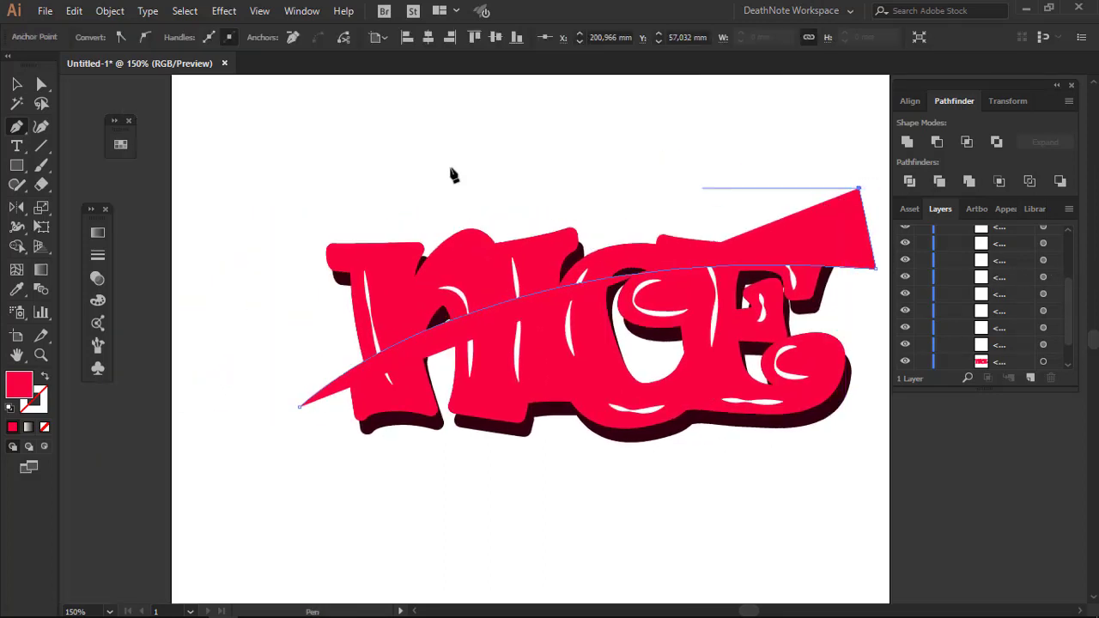
{"action": "left_click", "coordinate": [318, 159]}
{"action": "left_click", "coordinate": [237, 311]}
{"action": "left_click", "coordinate": [302, 400]}
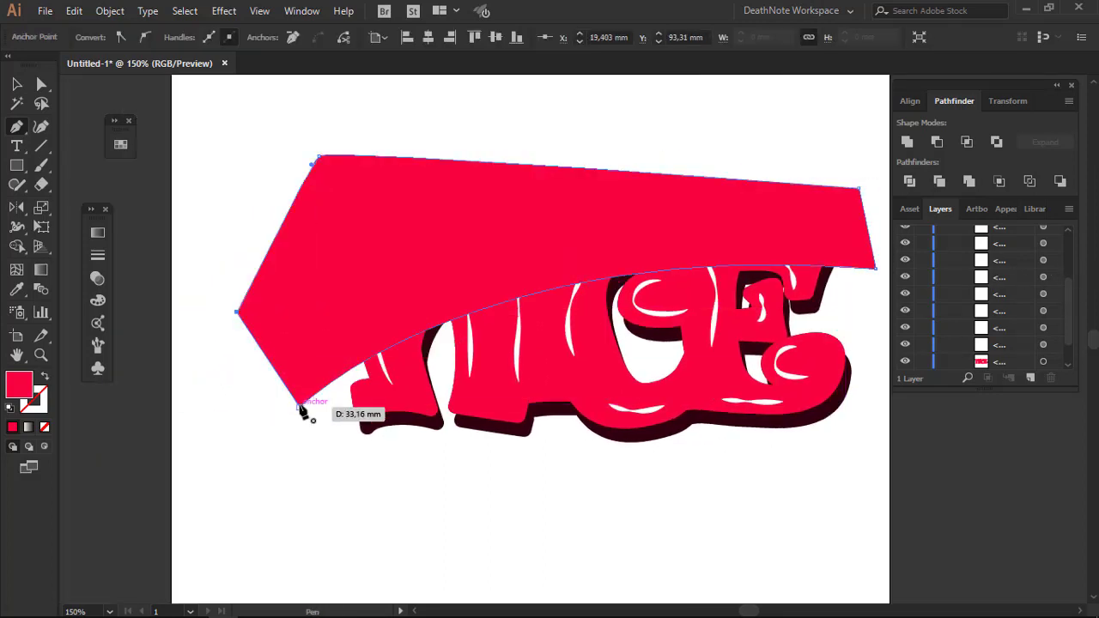
{"action": "key", "text": "v"}
{"action": "left_click", "coordinate": [396, 350], "text": "shift"}
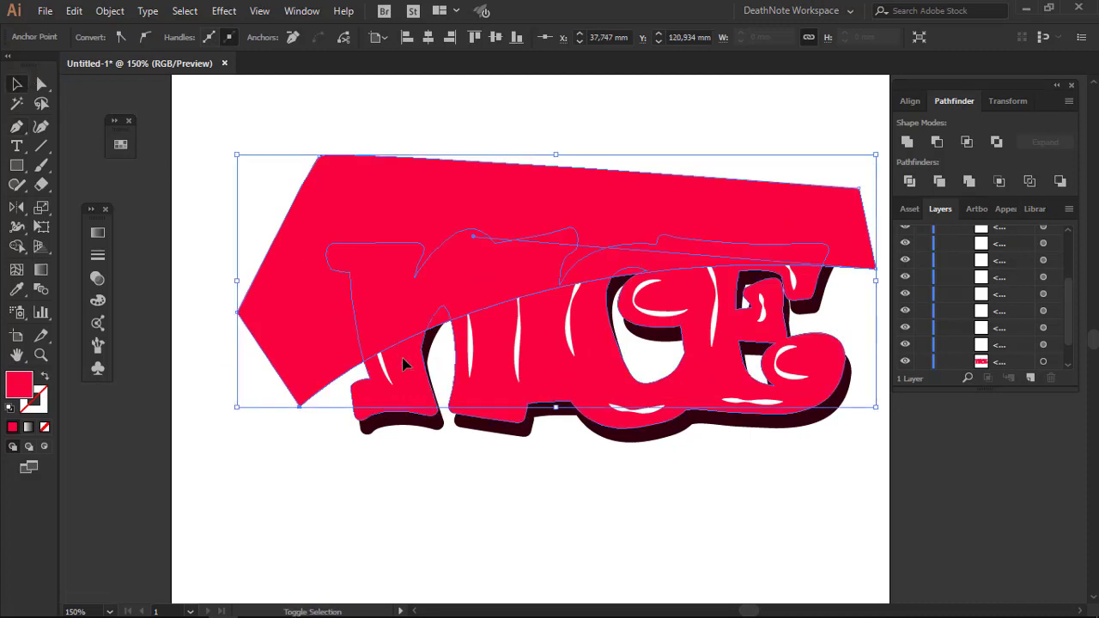
{"action": "left_click", "coordinate": [964, 143]}
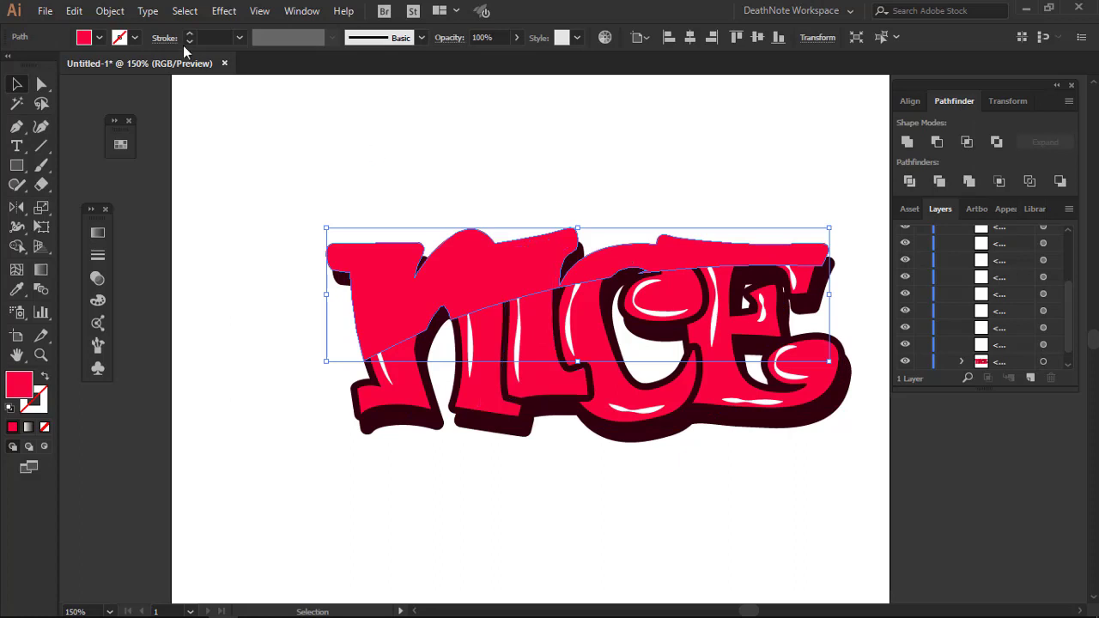
Fill the shine shape with white
{"action": "left_click", "coordinate": [99, 40]}
{"action": "left_click", "coordinate": [33, 65]}
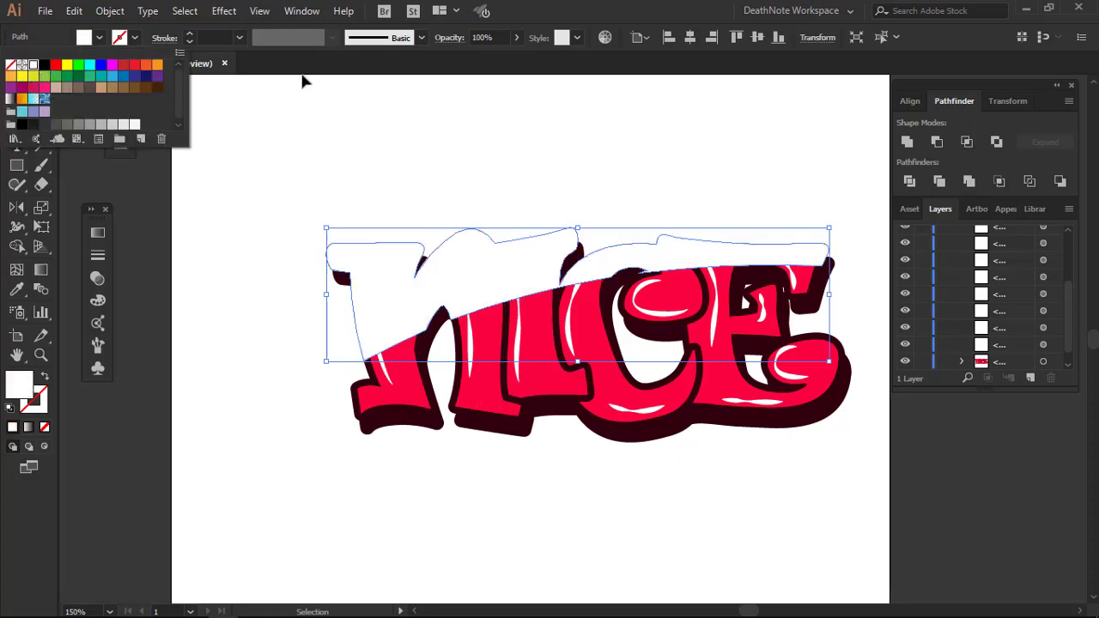
{"action": "left_click", "coordinate": [194, 227]}
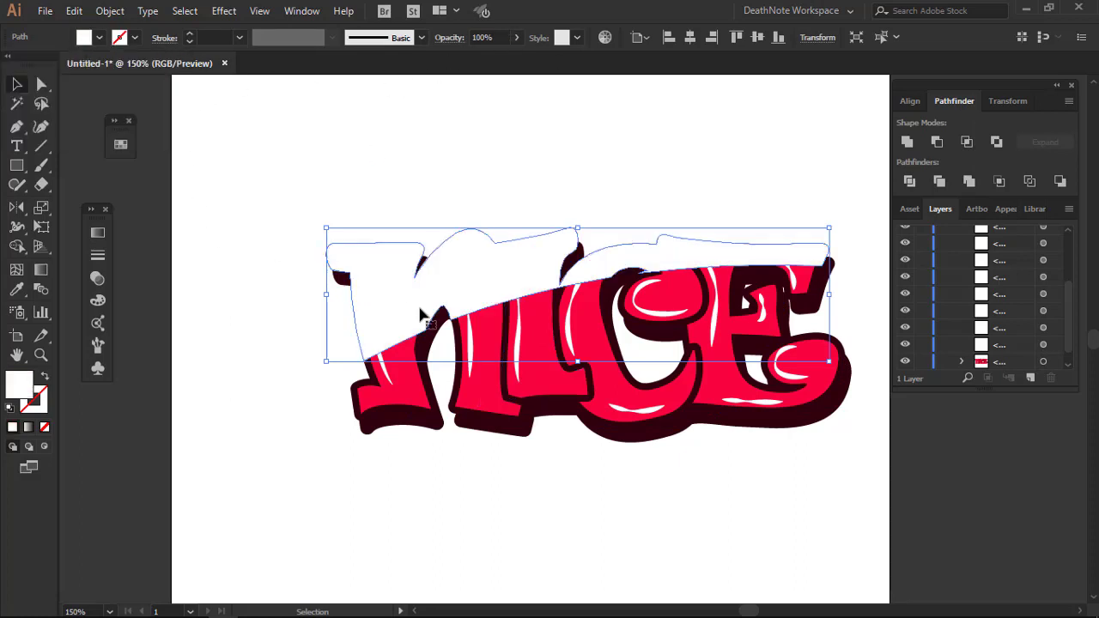
Set the shine's blend mode to Screen with about 44% opacity
{"action": "left_click", "coordinate": [98, 256]}
{"action": "left_click", "coordinate": [97, 278]}
{"action": "left_click", "coordinate": [159, 250]}
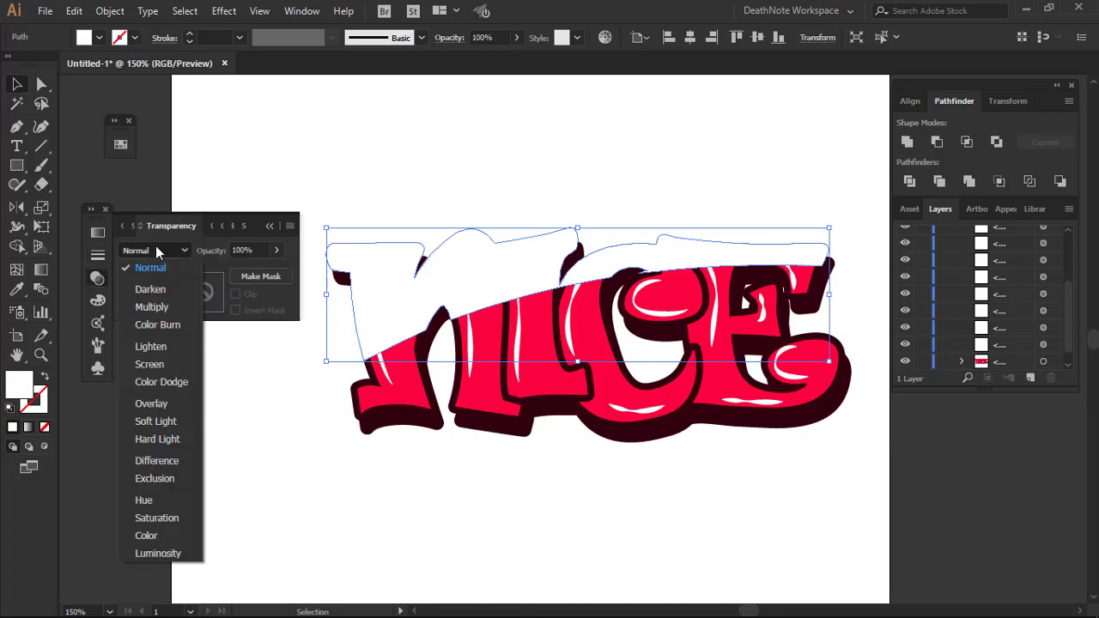
{"action": "left_click", "coordinate": [153, 368]}
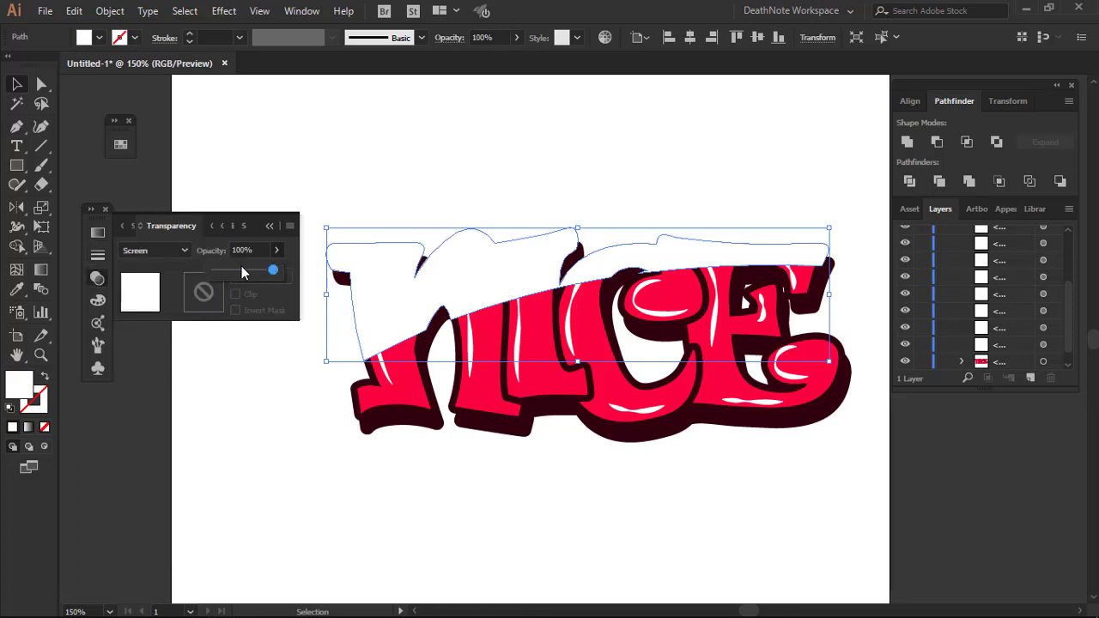
{"action": "left_click", "coordinate": [234, 273]}
{"action": "left_click_drag", "start_coordinate": [238, 273], "coordinate": [242, 270]}
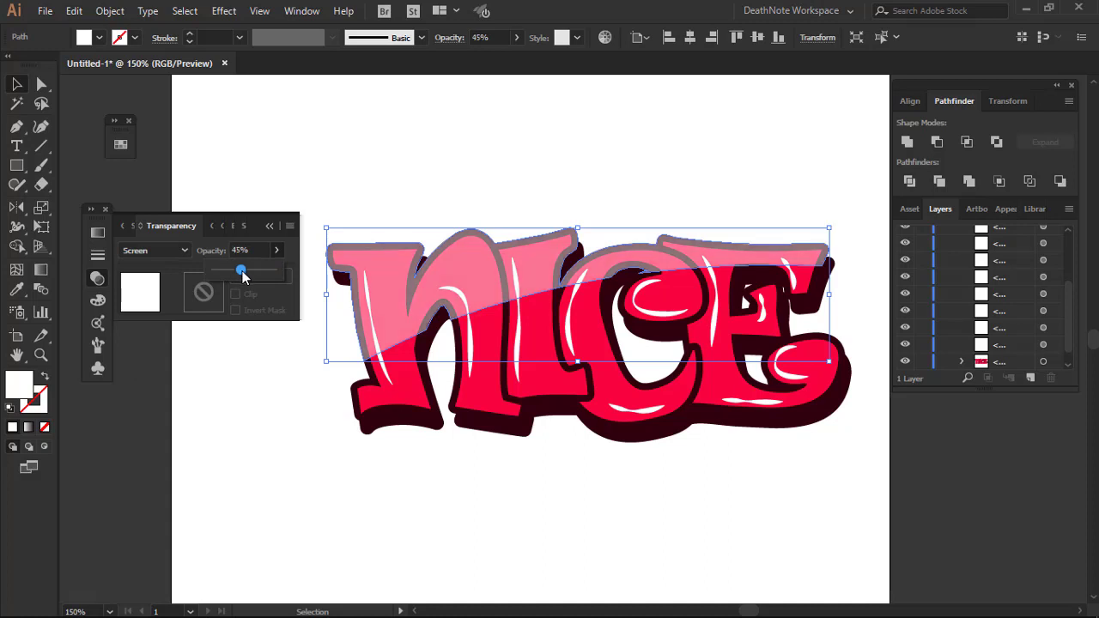
{"action": "left_click", "coordinate": [625, 199]}
Select the NICE artwork and nudge it slightly left on the artboard
{"action": "scroll", "coordinate": [625, 199], "scroll_direction": "down", "scroll_amount": 3}
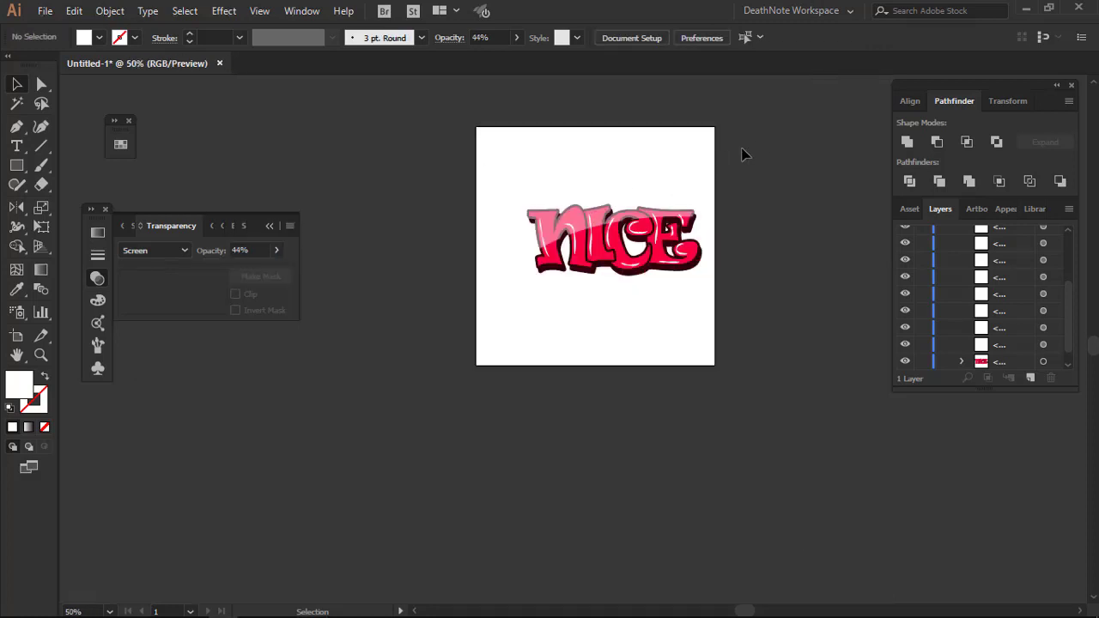
{"action": "scroll", "coordinate": [734, 168], "scroll_direction": "up", "scroll_amount": 2}
{"action": "scroll", "coordinate": [612, 209], "scroll_direction": "up", "scroll_amount": 1}
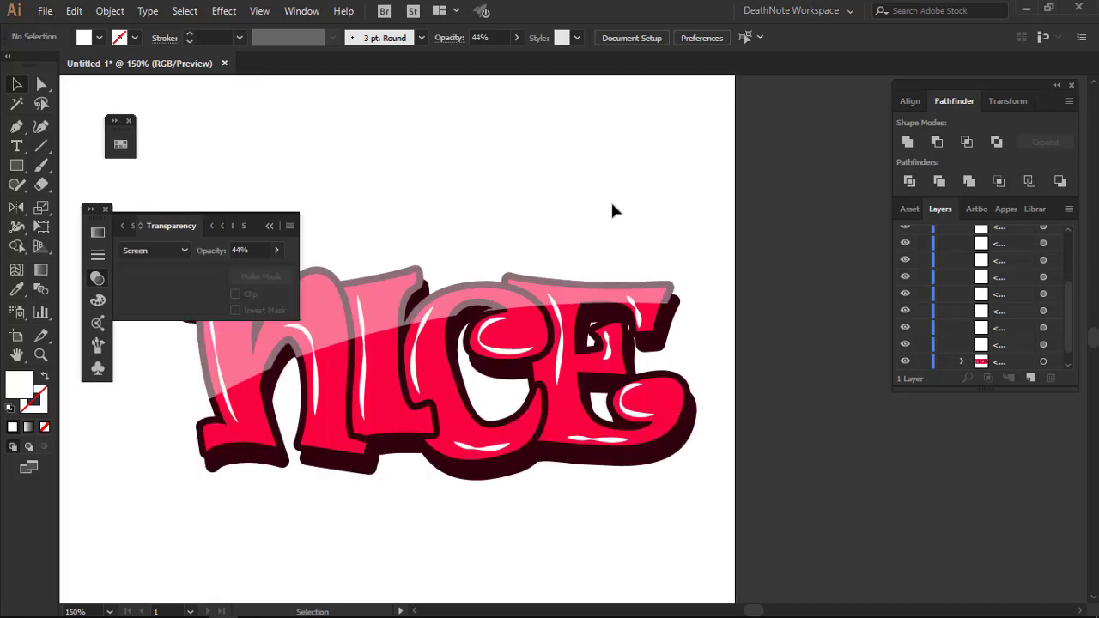
{"action": "scroll", "coordinate": [610, 210], "scroll_direction": "down", "scroll_amount": 2}
{"action": "left_click_drag", "start_coordinate": [464, 199], "coordinate": [504, 207]}
{"action": "left_click_drag", "start_coordinate": [706, 359], "coordinate": [702, 353]}
{"action": "left_click_drag", "start_coordinate": [602, 292], "coordinate": [584, 294]}
{"action": "left_click", "coordinate": [606, 191]}
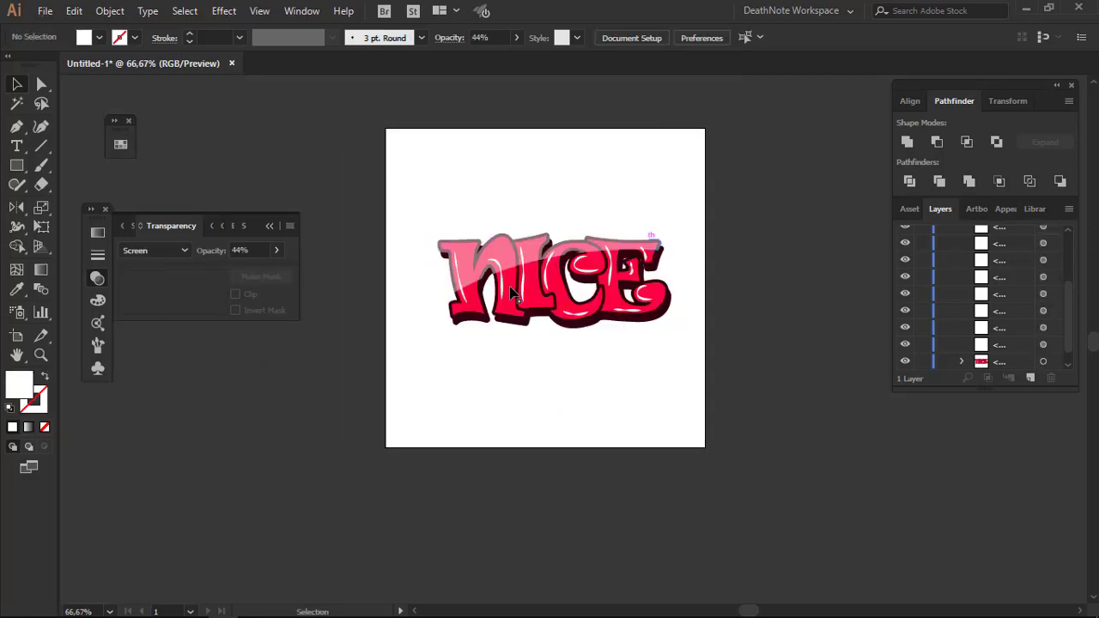
Draw a 210×210 mm square over the whole artboard and send it to the back
{"action": "left_click", "coordinate": [16, 166]}
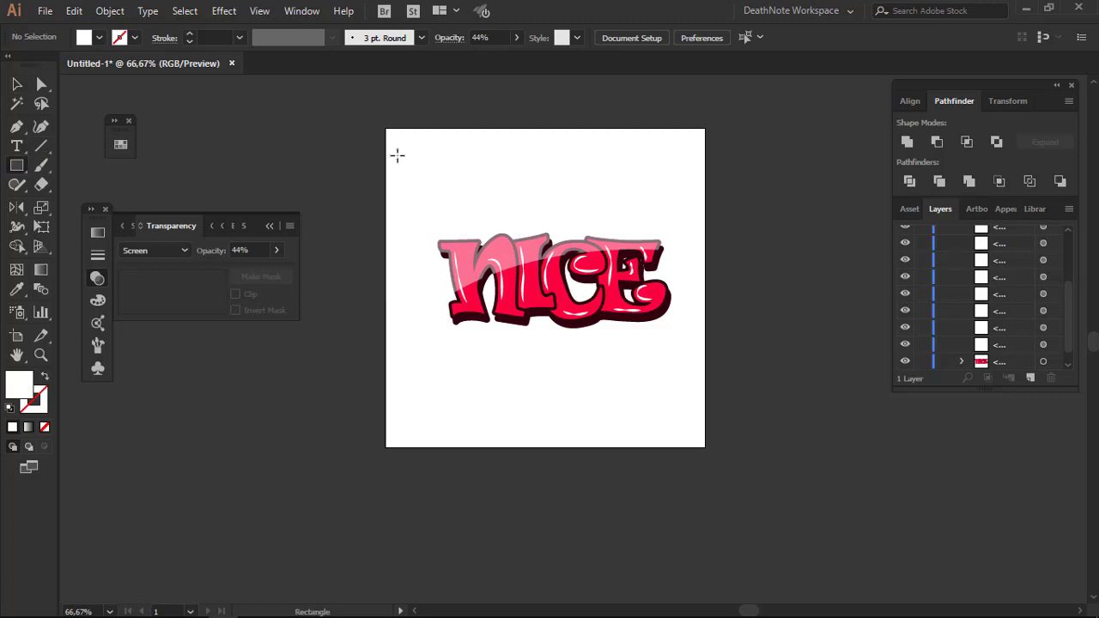
{"action": "left_click_drag", "start_coordinate": [385, 129], "coordinate": [704, 445]}
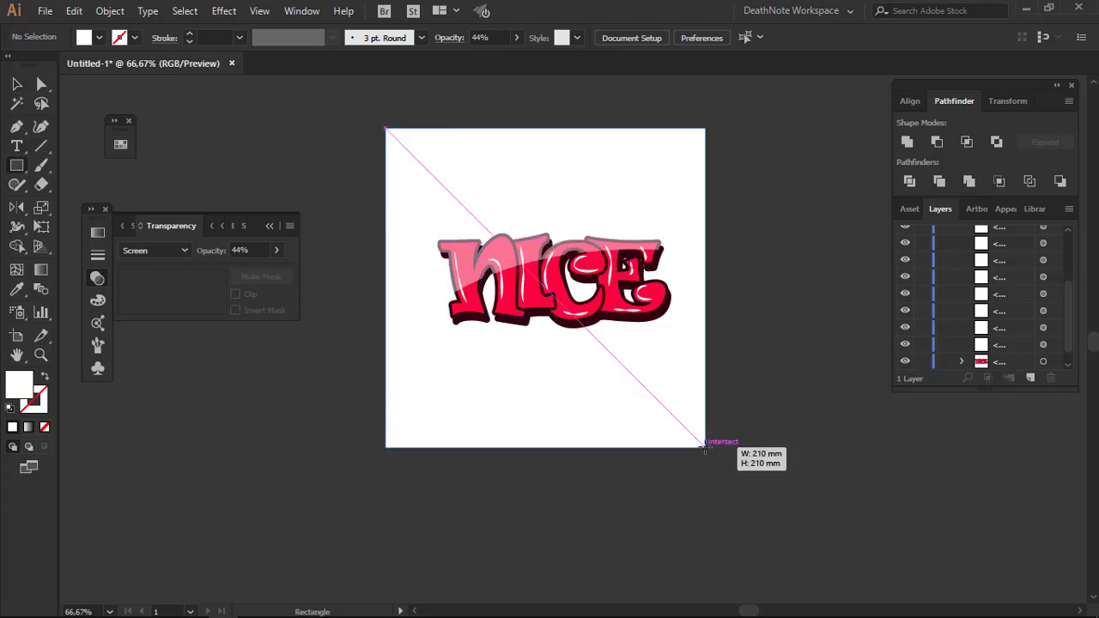
{"action": "right_click", "coordinate": [613, 177]}
{"action": "mouse_move", "coordinate": [661, 428]}
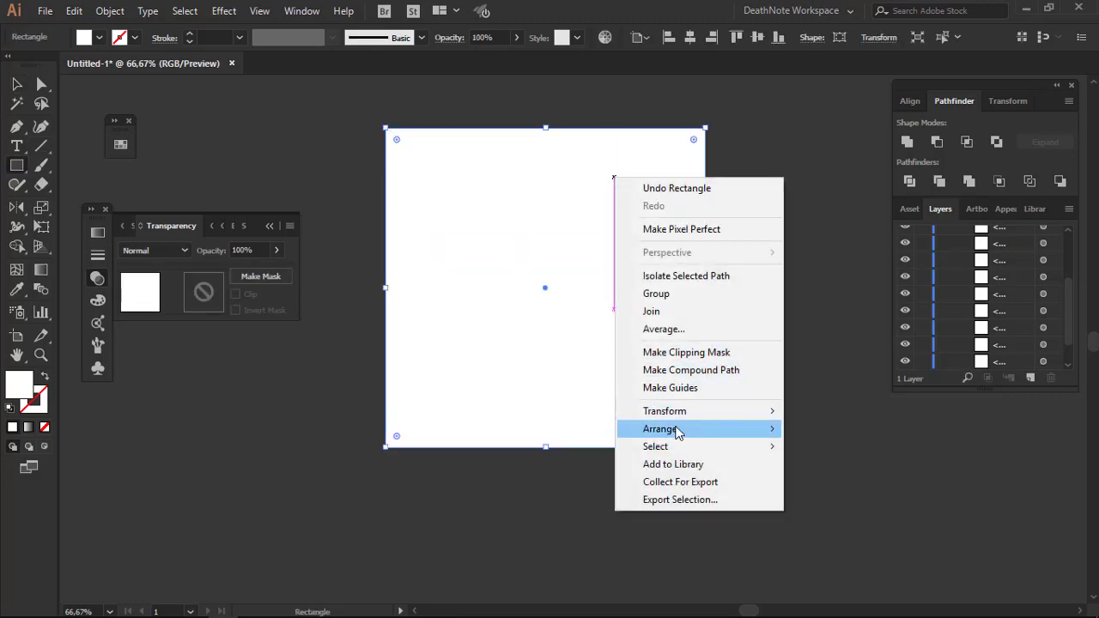
{"action": "left_click", "coordinate": [812, 482]}
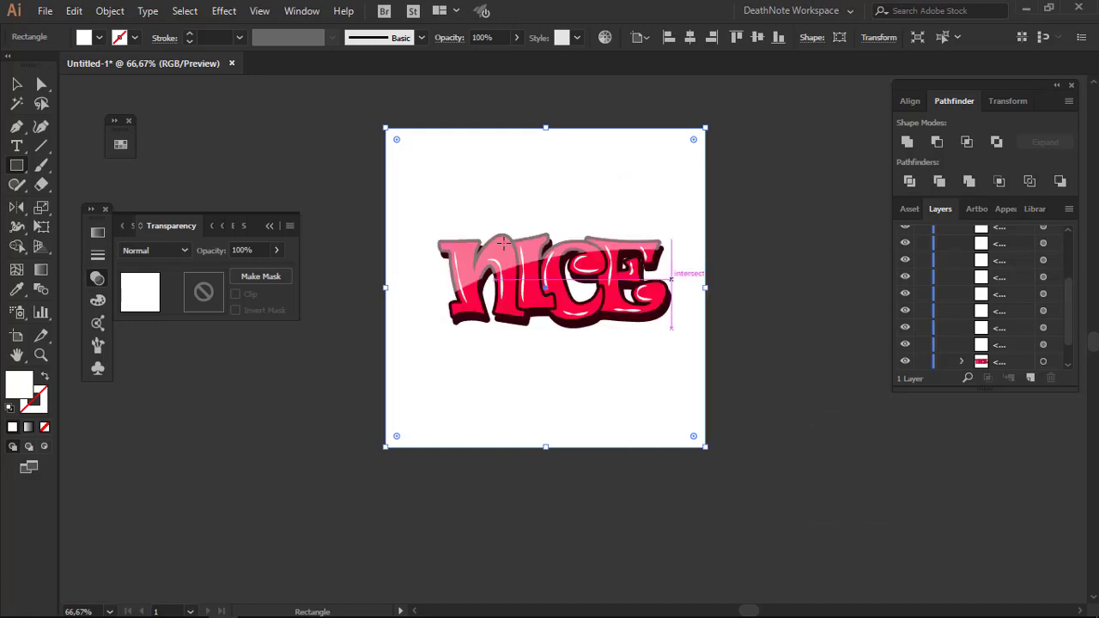
Fill the background square with pale yellow F4EBAB
{"action": "double_click", "coordinate": [18, 391]}
{"action": "left_click", "coordinate": [827, 353]}
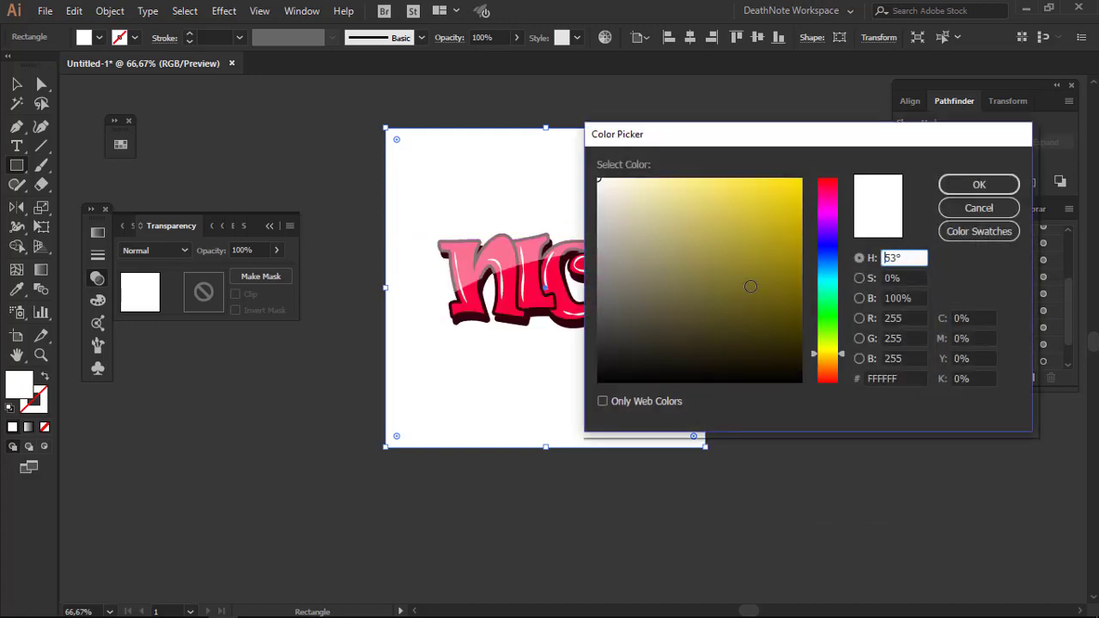
{"action": "left_click", "coordinate": [659, 184]}
{"action": "left_click", "coordinate": [944, 186]}
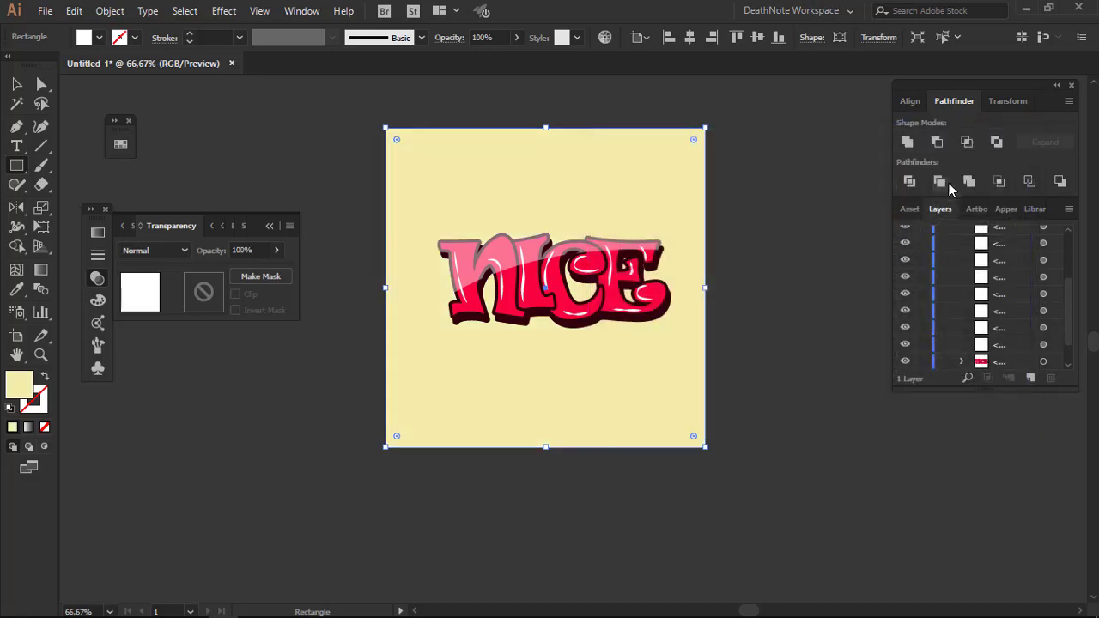
{"action": "left_click", "coordinate": [254, 128]}
{"action": "scroll", "coordinate": [530, 184], "scroll_direction": "up", "scroll_amount": 1}
{"action": "mouse_move", "coordinate": [523, 228]}
{"action": "left_mouse_down"}
{"action": "mouse_move", "coordinate": [518, 204]}
{"action": "mouse_move", "coordinate": [555, 219]}
{"action": "left_mouse_up"}
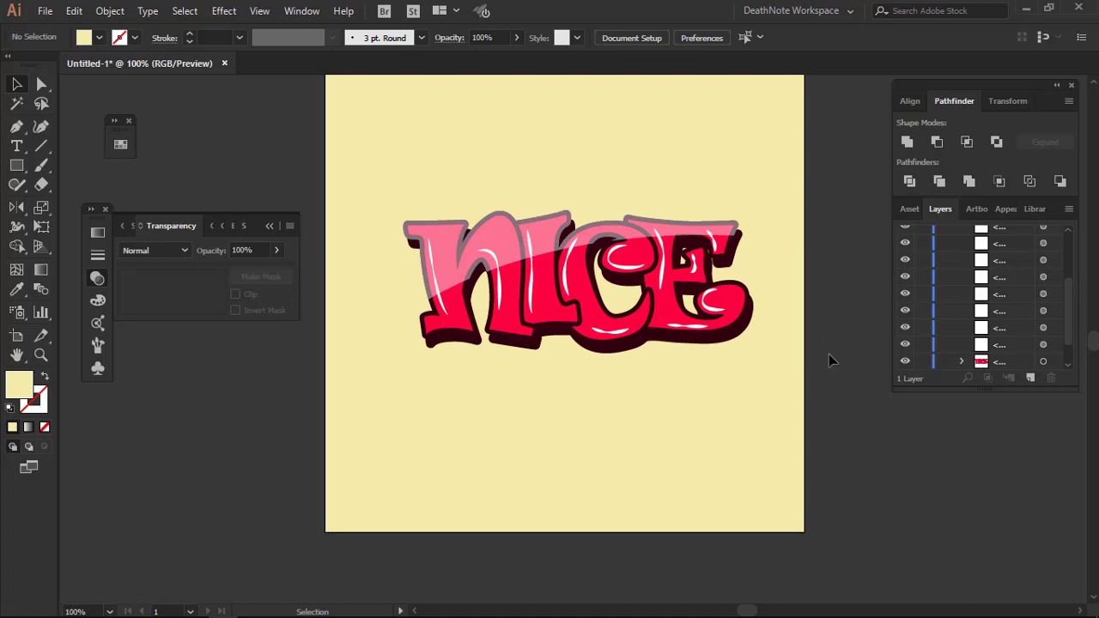
Hide every panel with Tab and centre the artboard on the finished NICE lettering
{"action": "scroll", "coordinate": [829, 361], "scroll_direction": "down", "scroll_amount": 1}
{"action": "scroll", "coordinate": [845, 341], "scroll_direction": "up", "scroll_amount": 1}
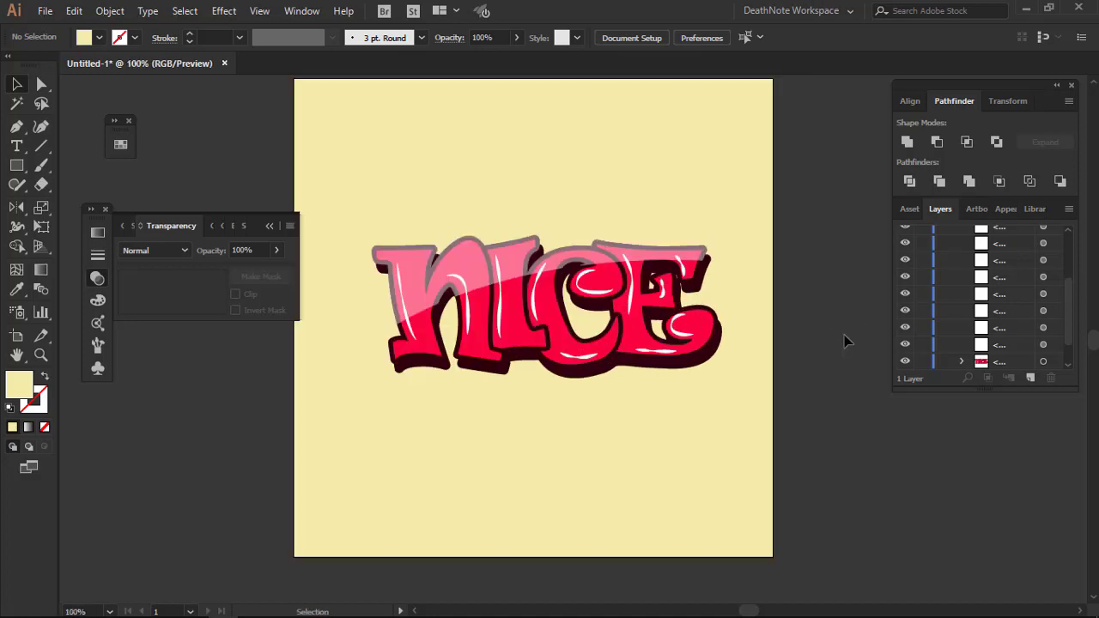
{"action": "key", "text": "Tab"}
{"action": "left_click_drag", "start_coordinate": [817, 322], "coordinate": [858, 338]}
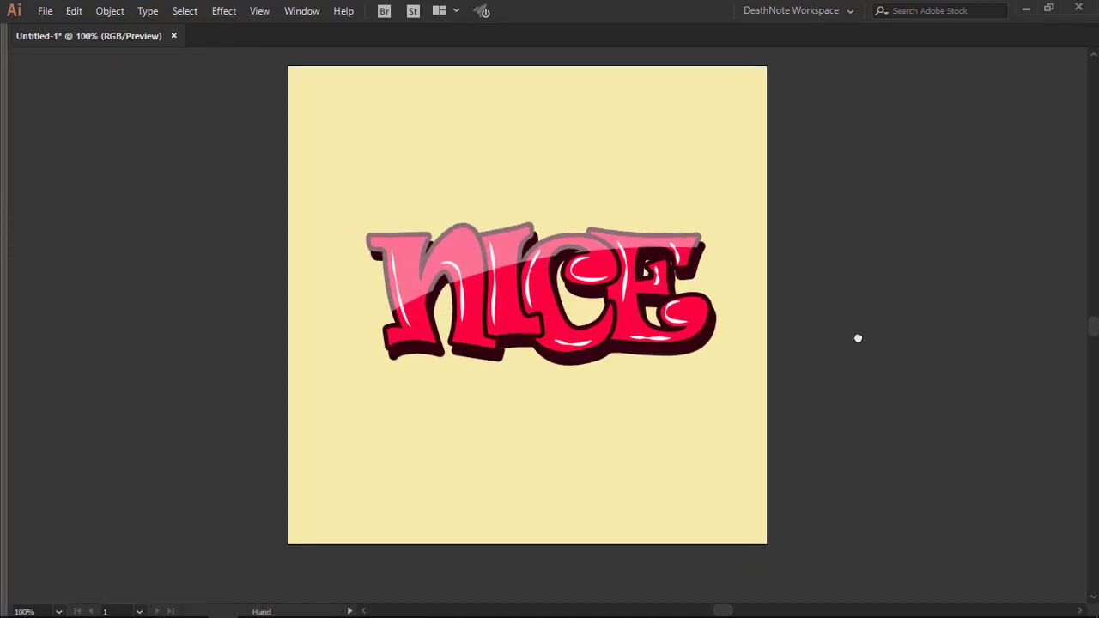